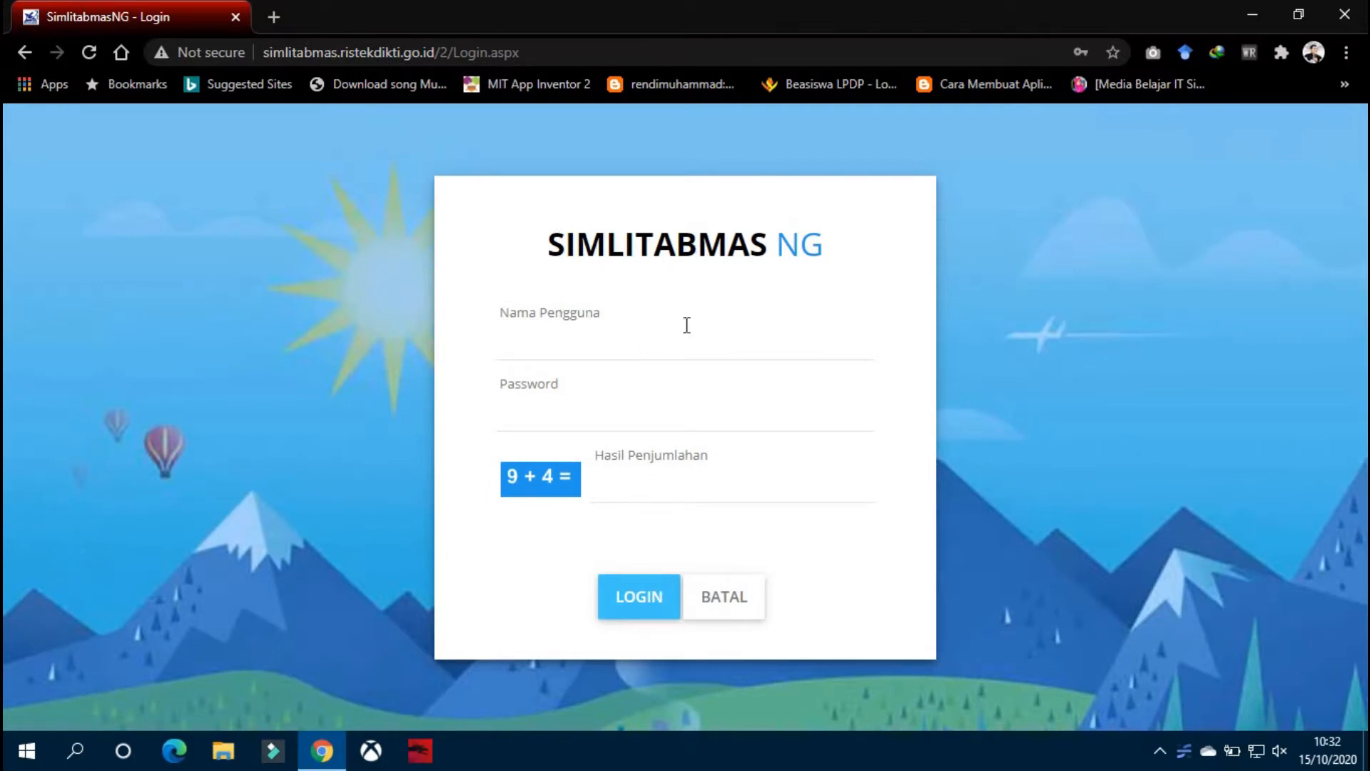
Log in with the saved username and account password, answering the addition check with 13.
left_click_drag(823, 254, 788, 246)
left_click(623, 343)
left_click(608, 391)
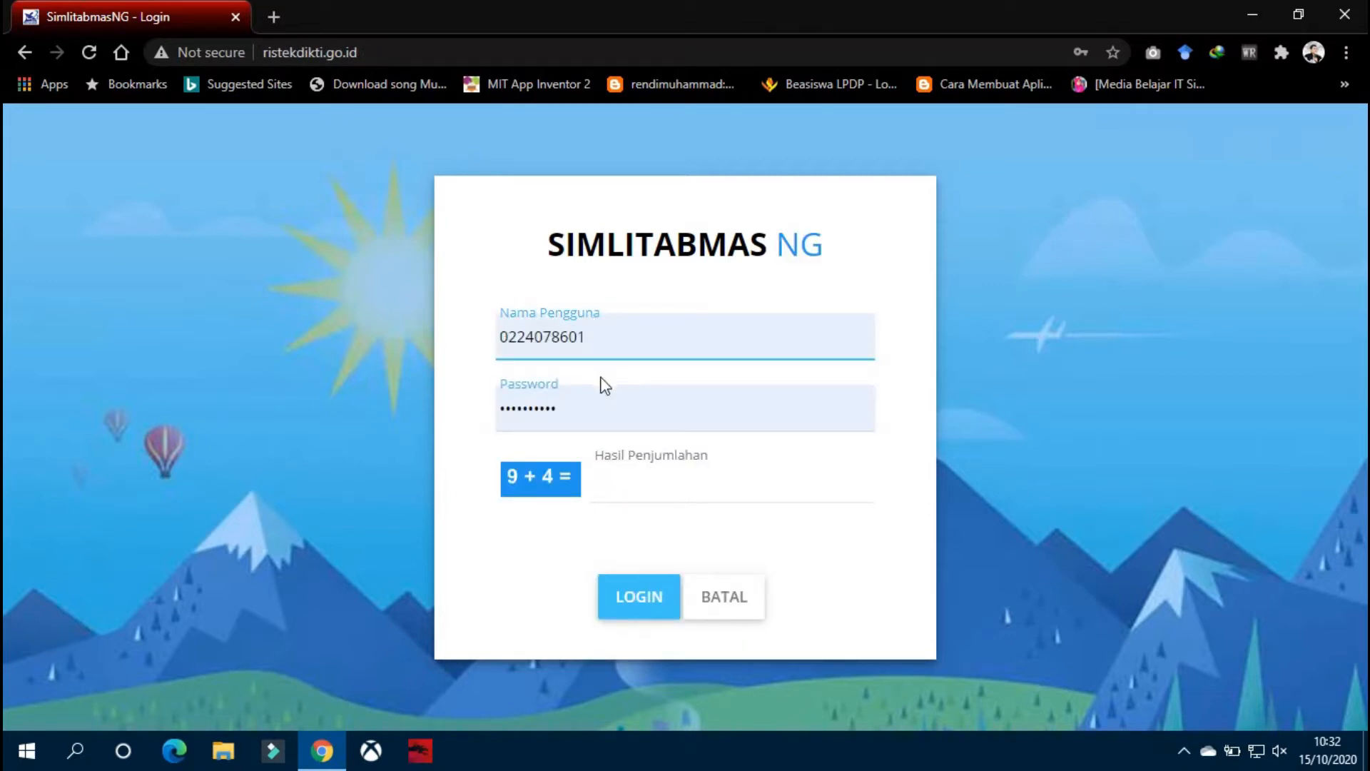
left_click(658, 488)
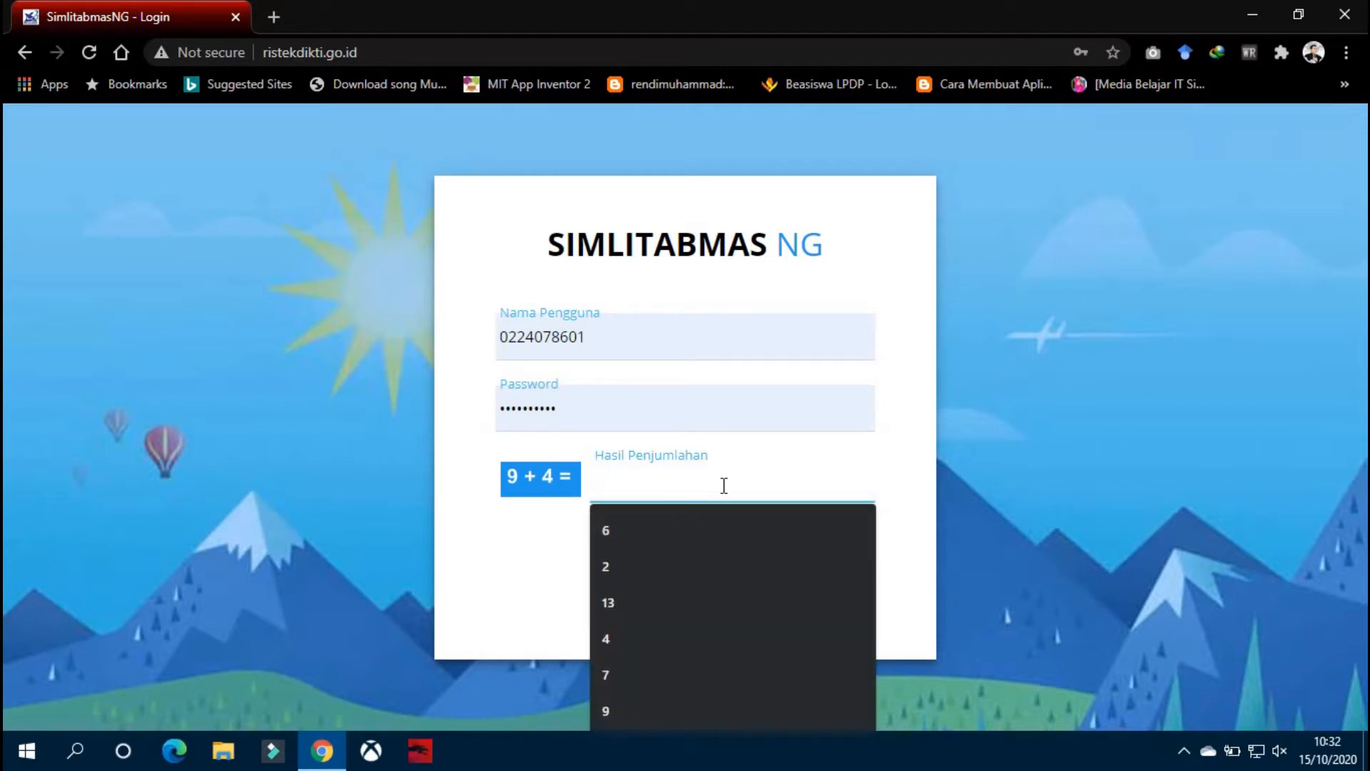
type("13")
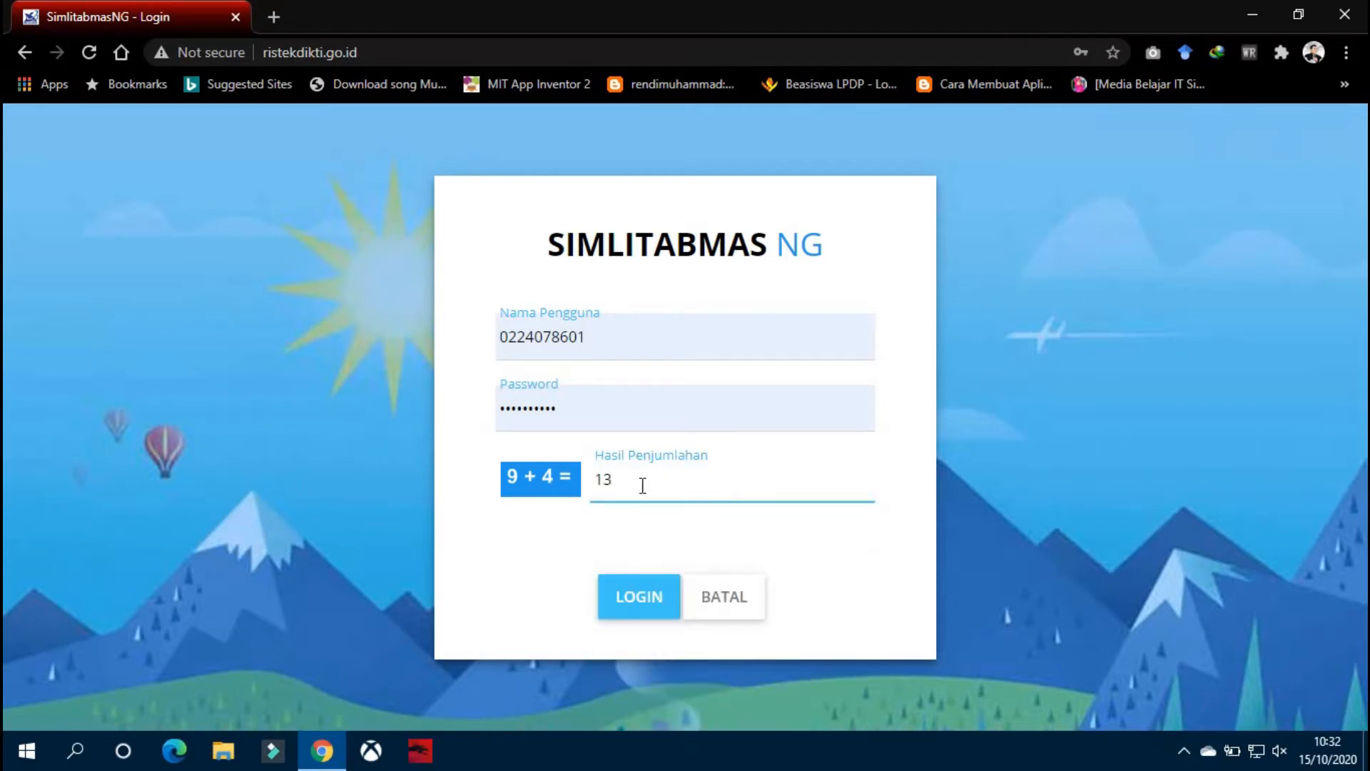
left_click(651, 598)
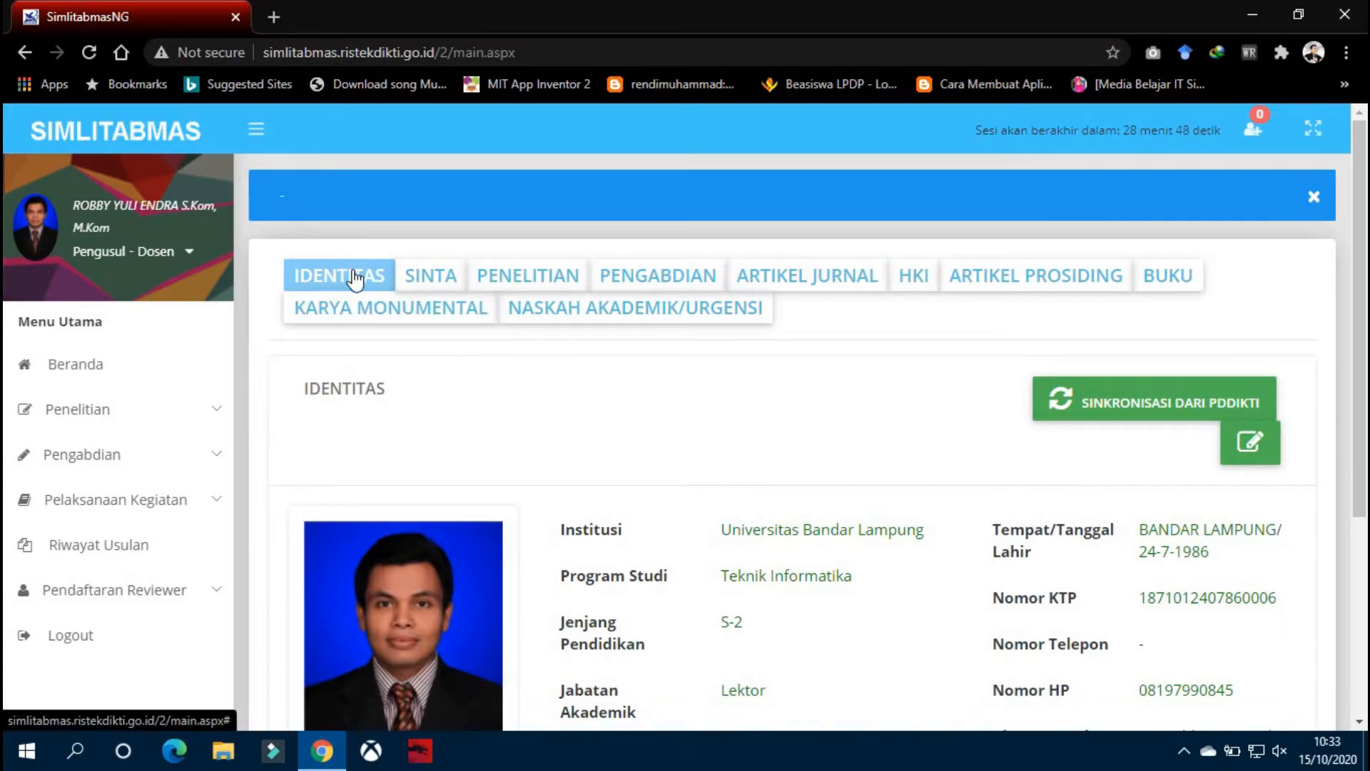
Review the lecturer's identity details and open the data synchronisation from PDDIKTI.
scroll(355, 278, "down", 1)
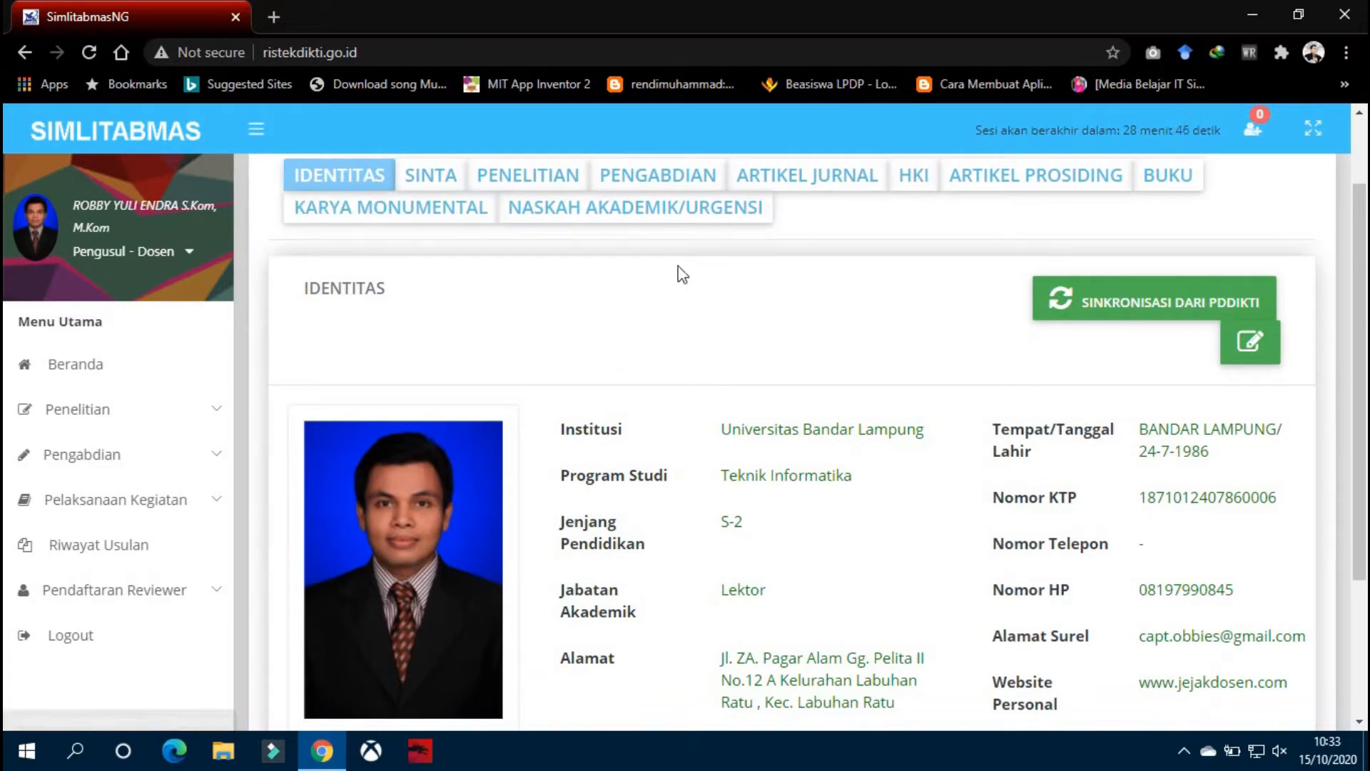
scroll(711, 428, "down", 1)
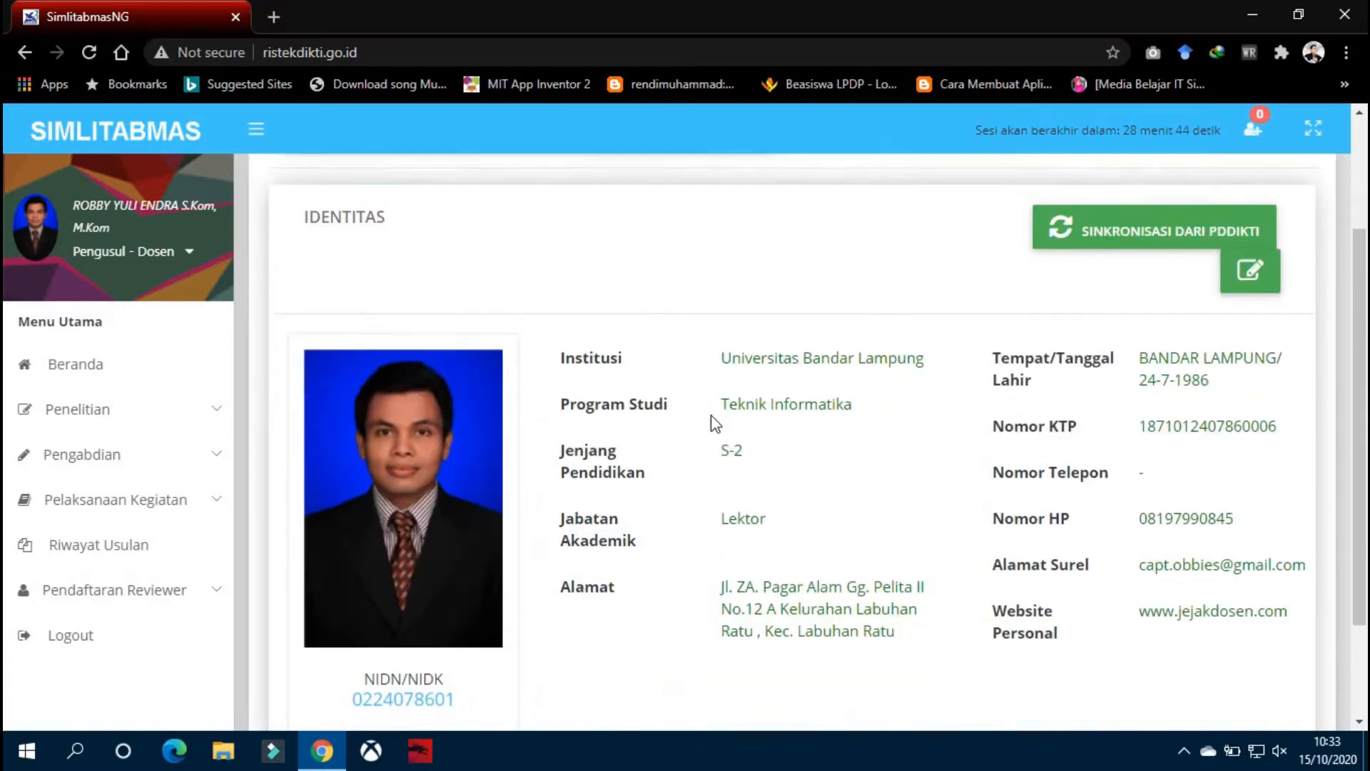
scroll(716, 423, "down", 1)
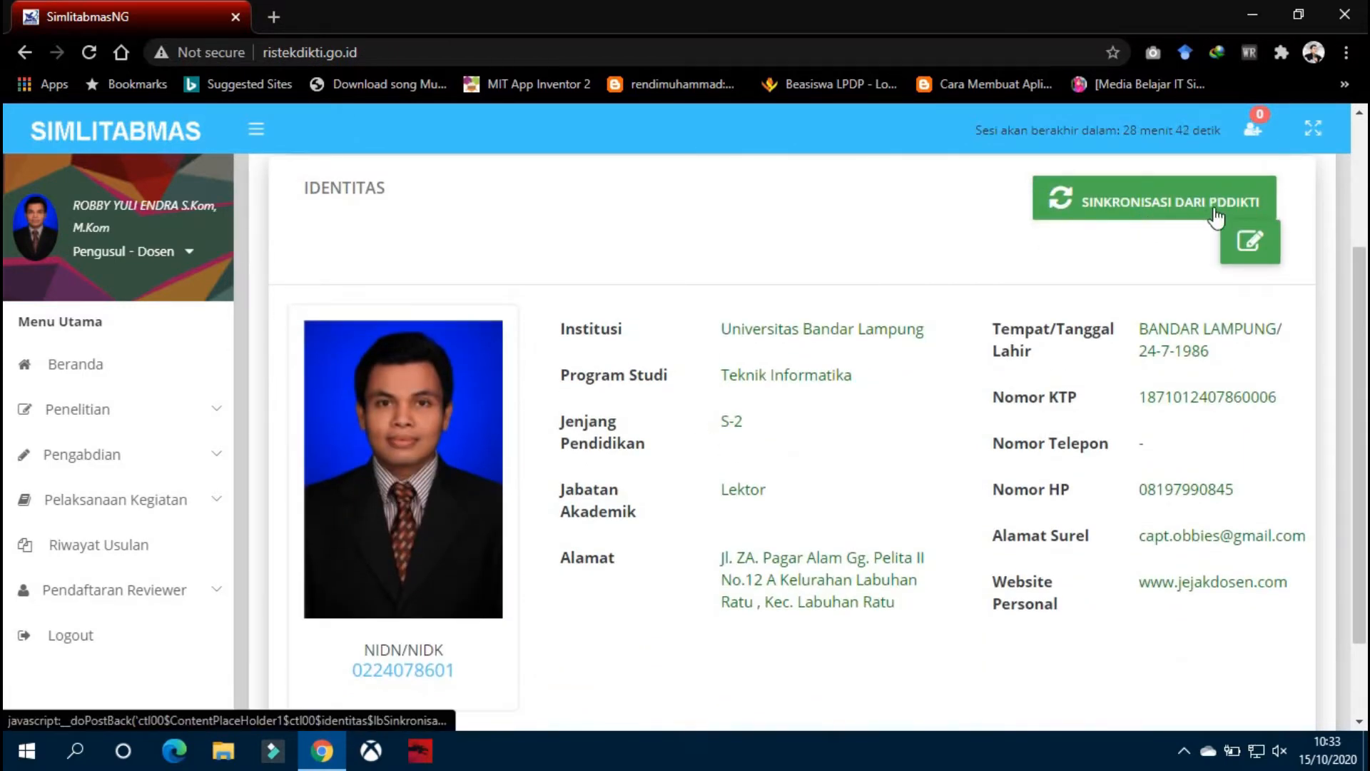
scroll(785, 325, "up", 1)
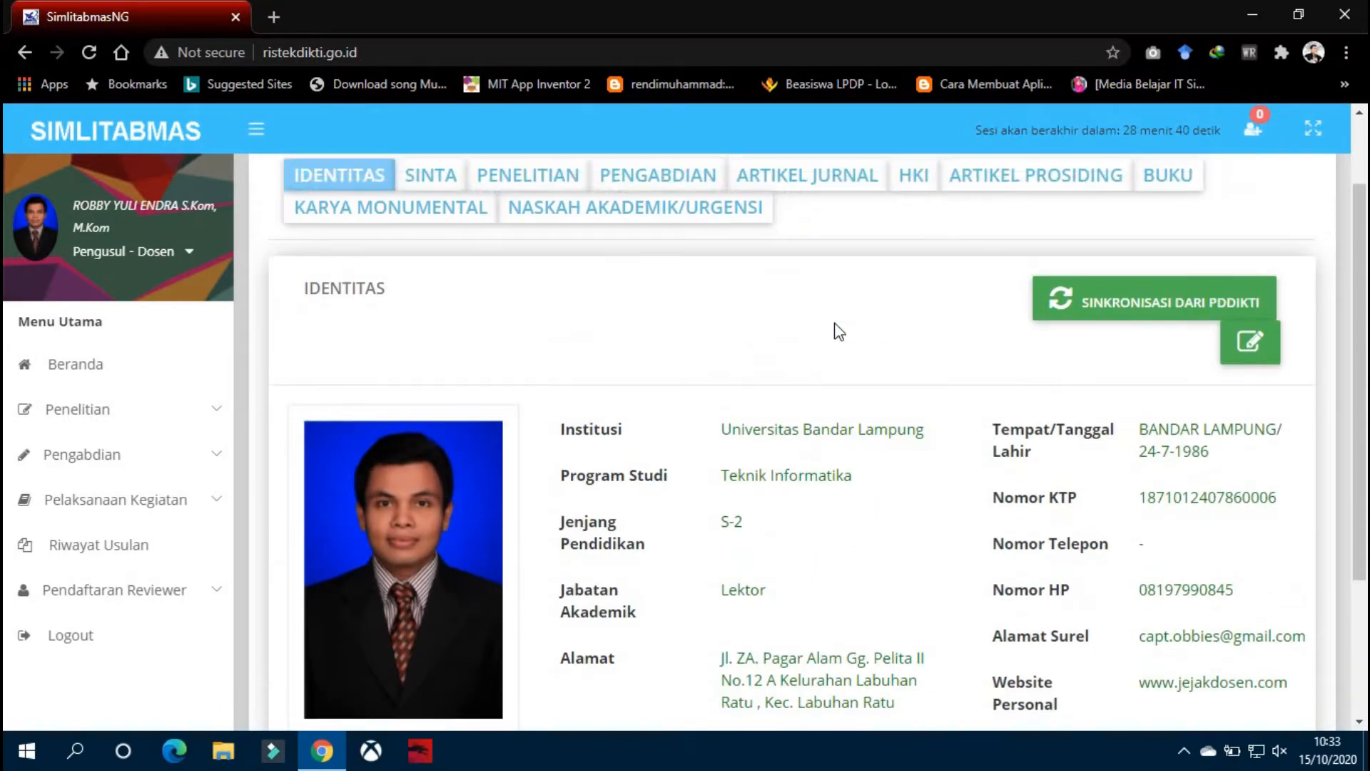
left_click(1108, 311)
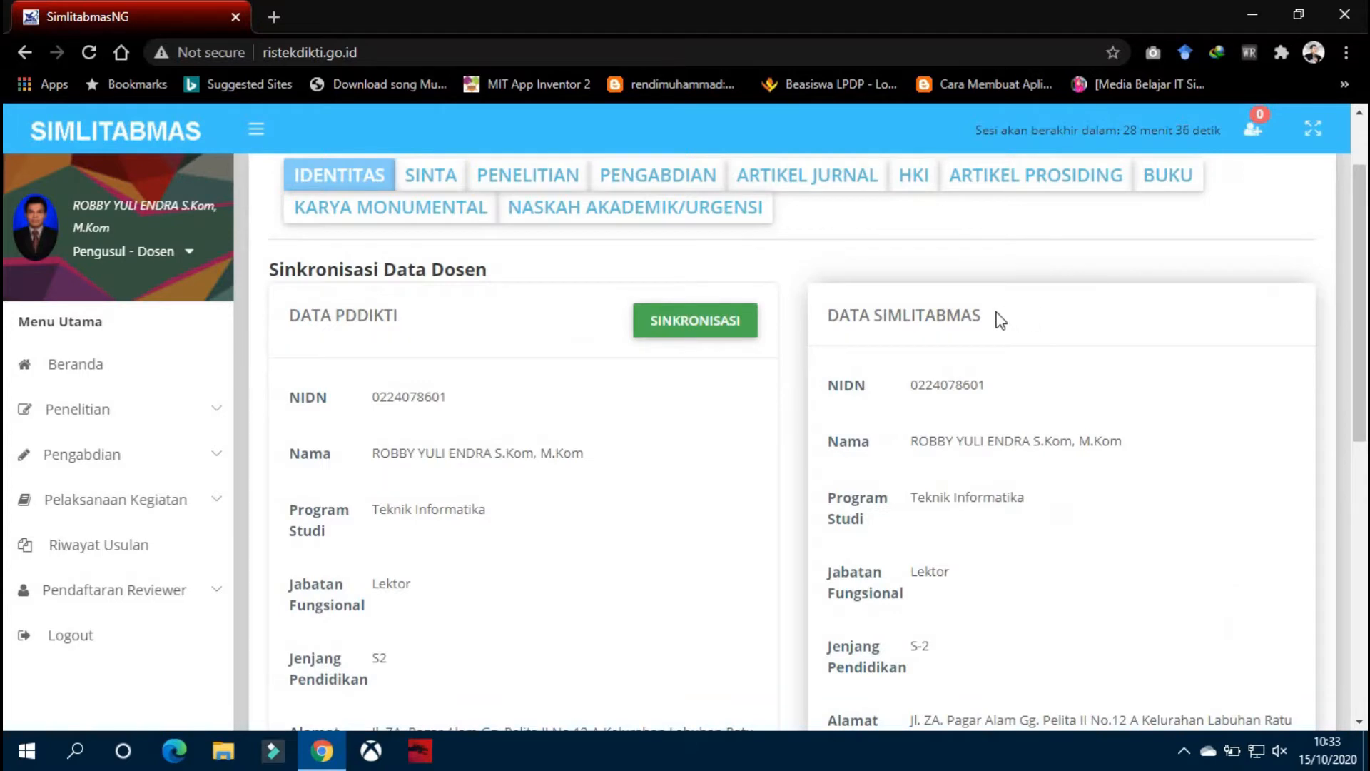
Compare the lecturer's PDDIKTI data with the SIMLITABMAS data, from NIDN through contact details and status.
scroll(999, 319, "down", 1)
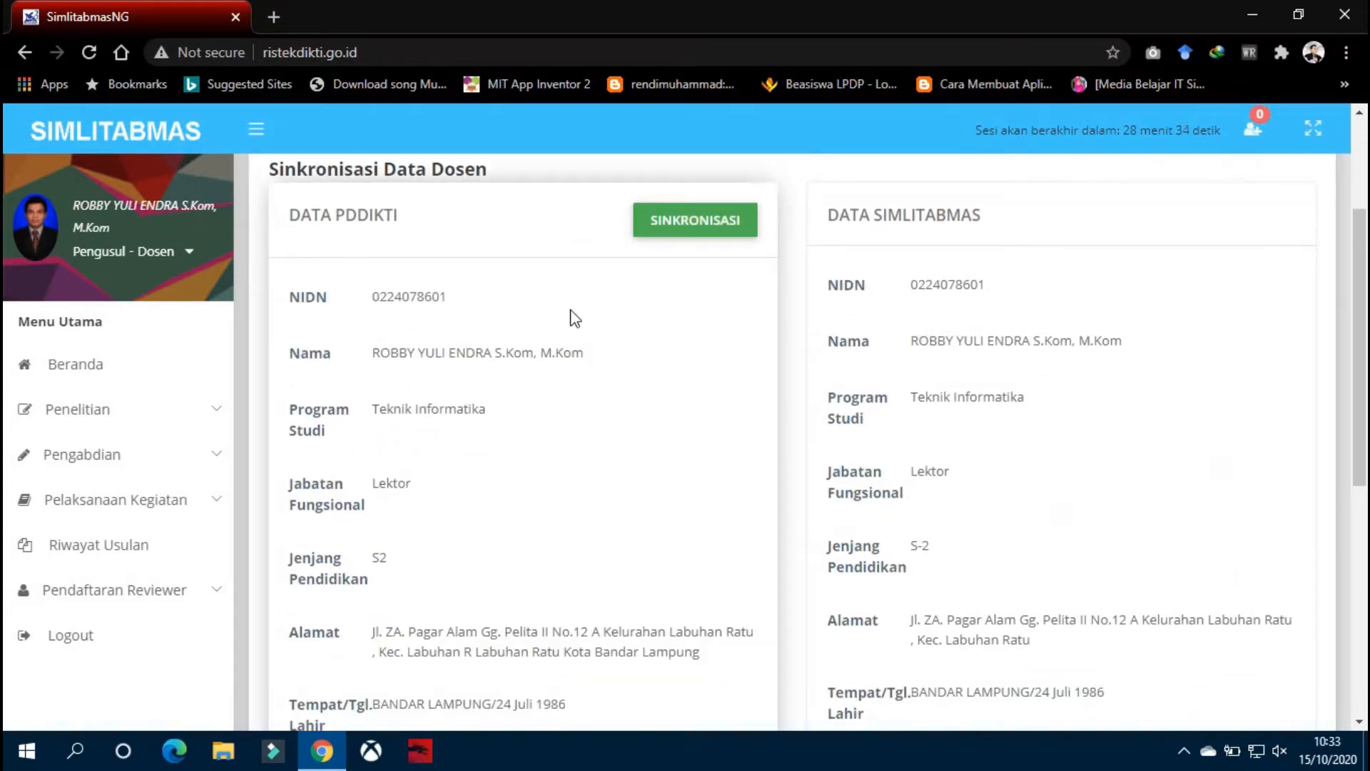
scroll(566, 452, "down", 1)
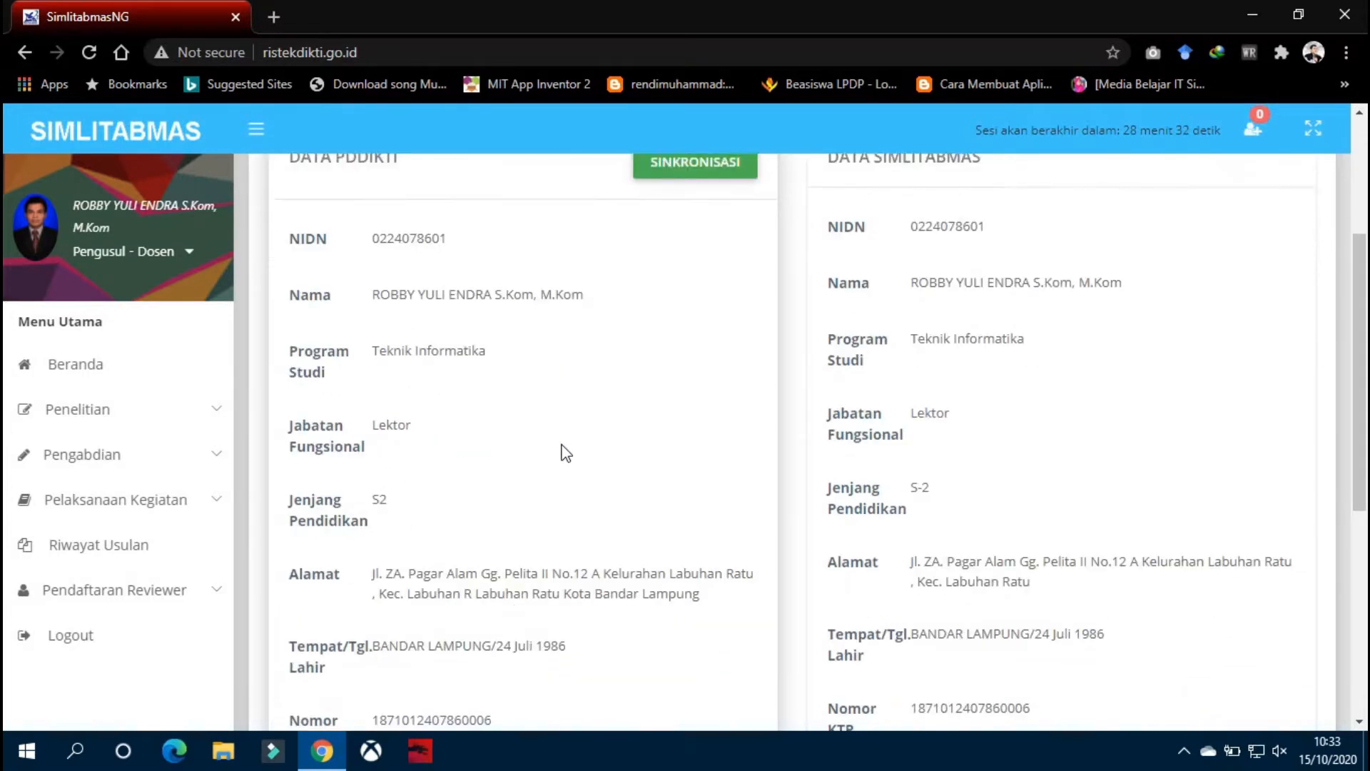
scroll(561, 429, "up", 1)
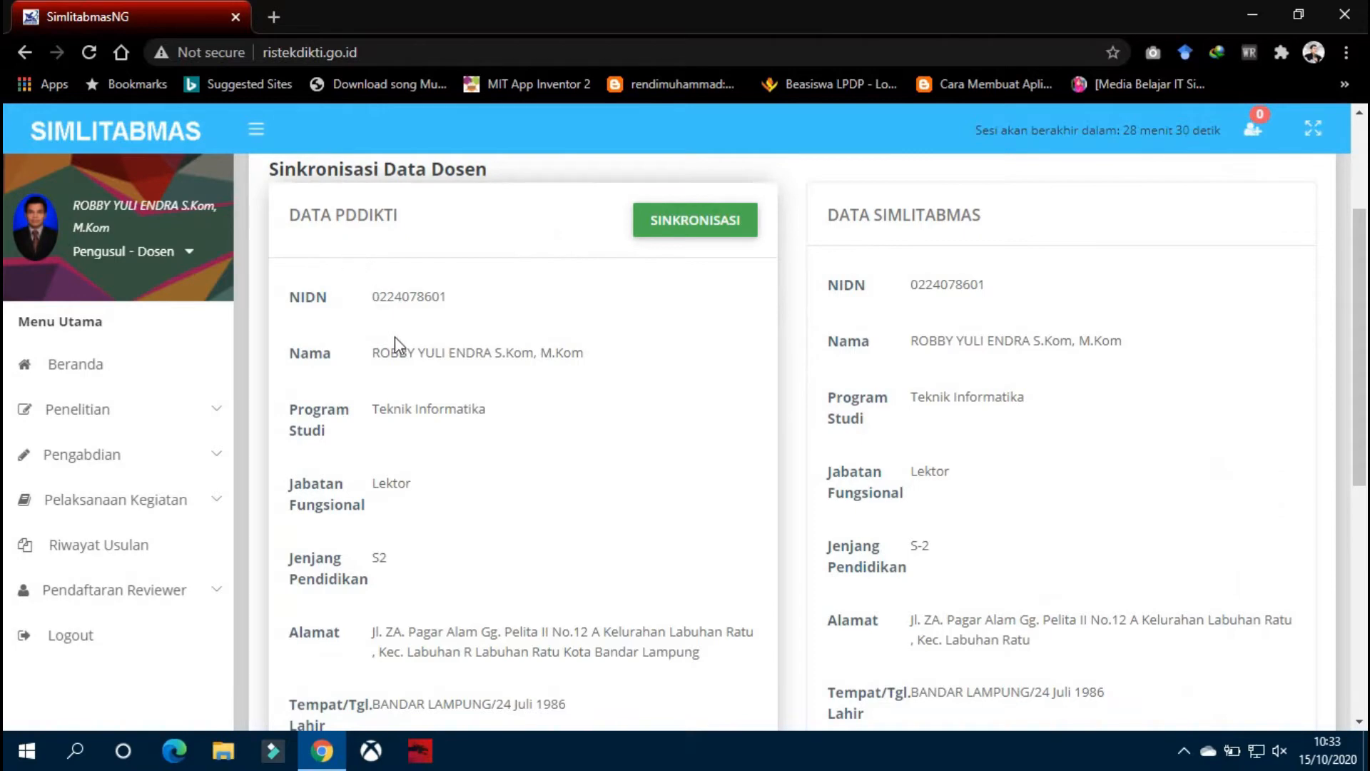
scroll(397, 343, "down", 5)
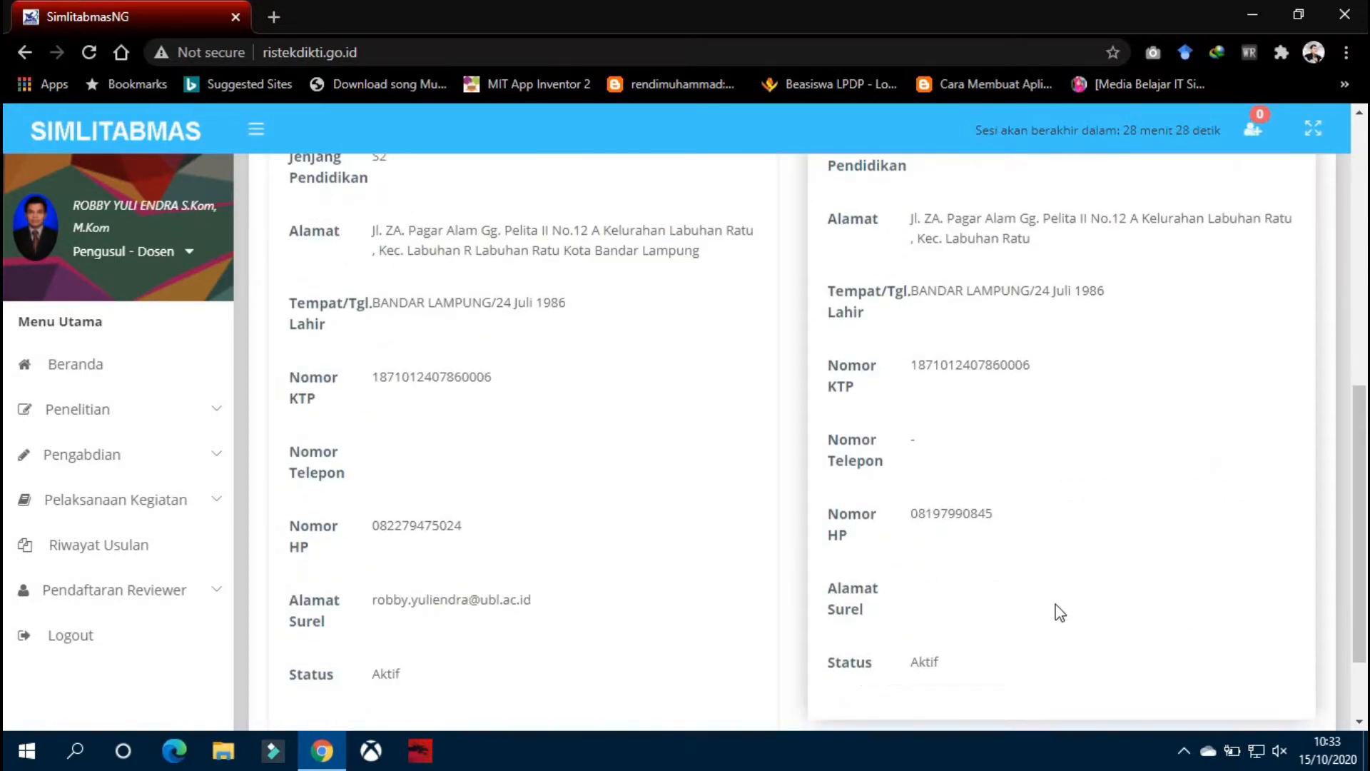
scroll(1060, 613, "up", 5)
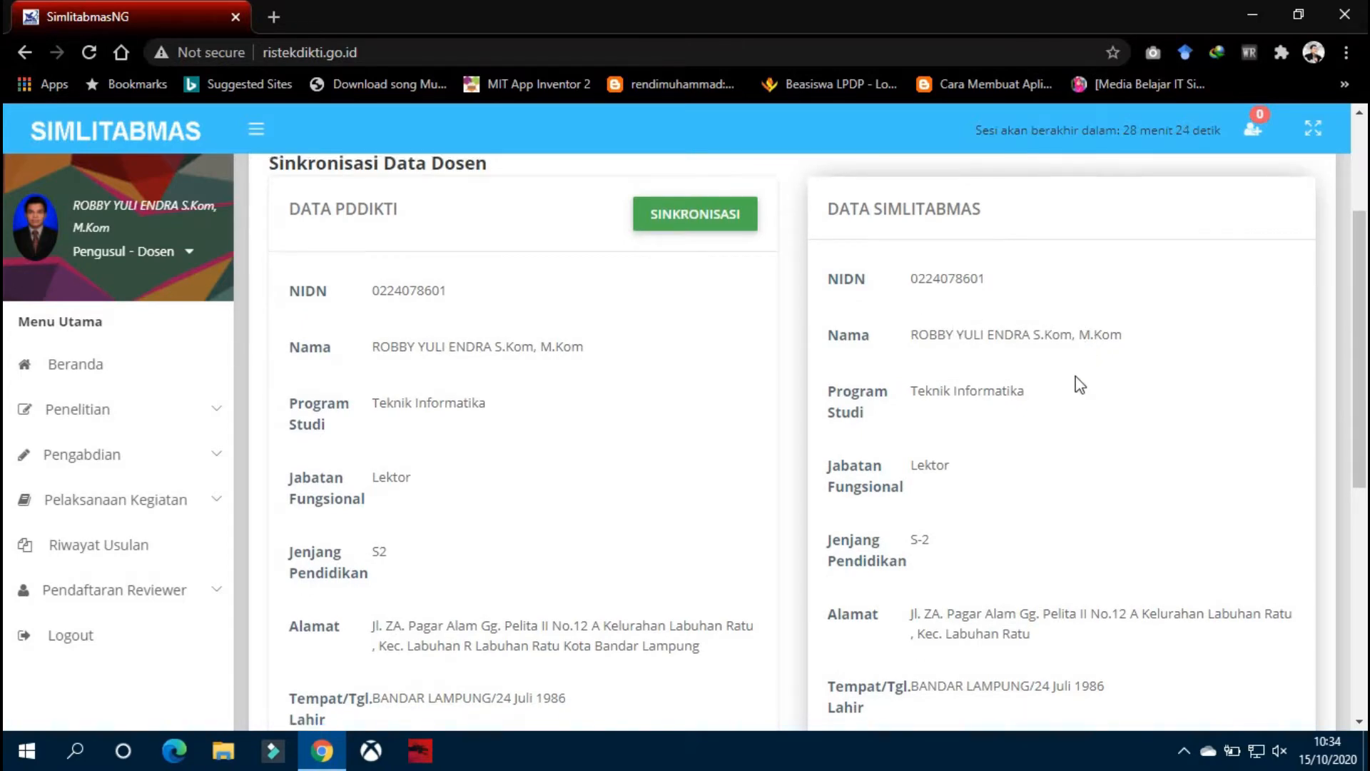
scroll(1077, 375, "down", 4)
scroll(956, 389, "down", 1)
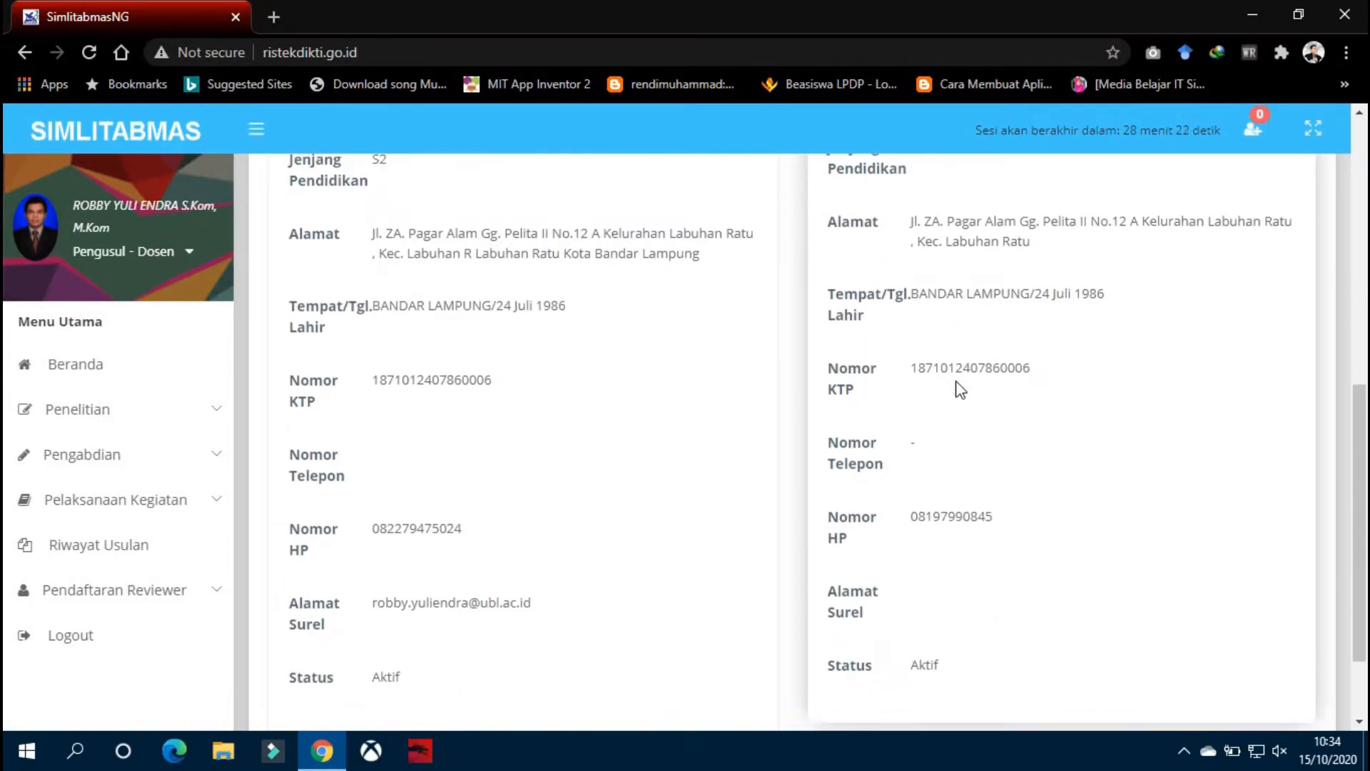
scroll(960, 386, "up", 3)
scroll(889, 372, "up", 2)
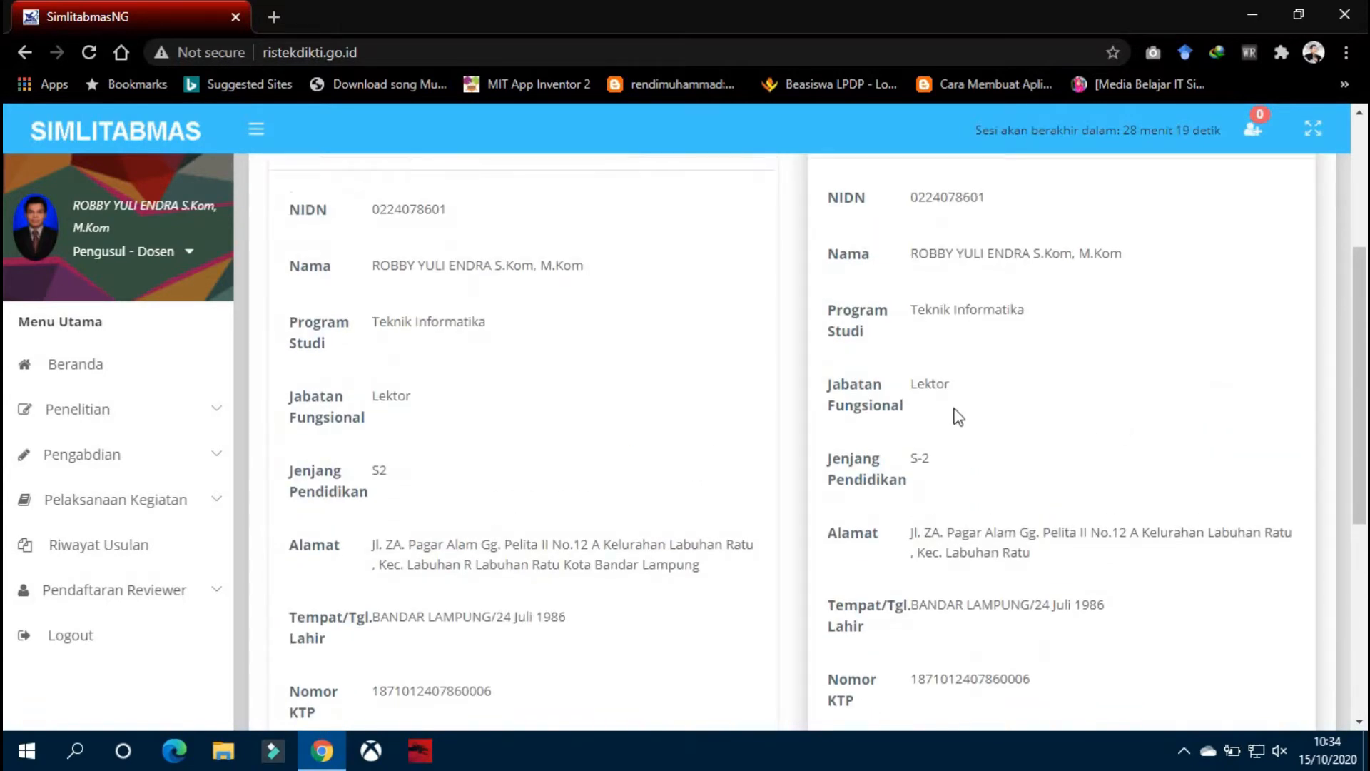
scroll(957, 414, "up", 2)
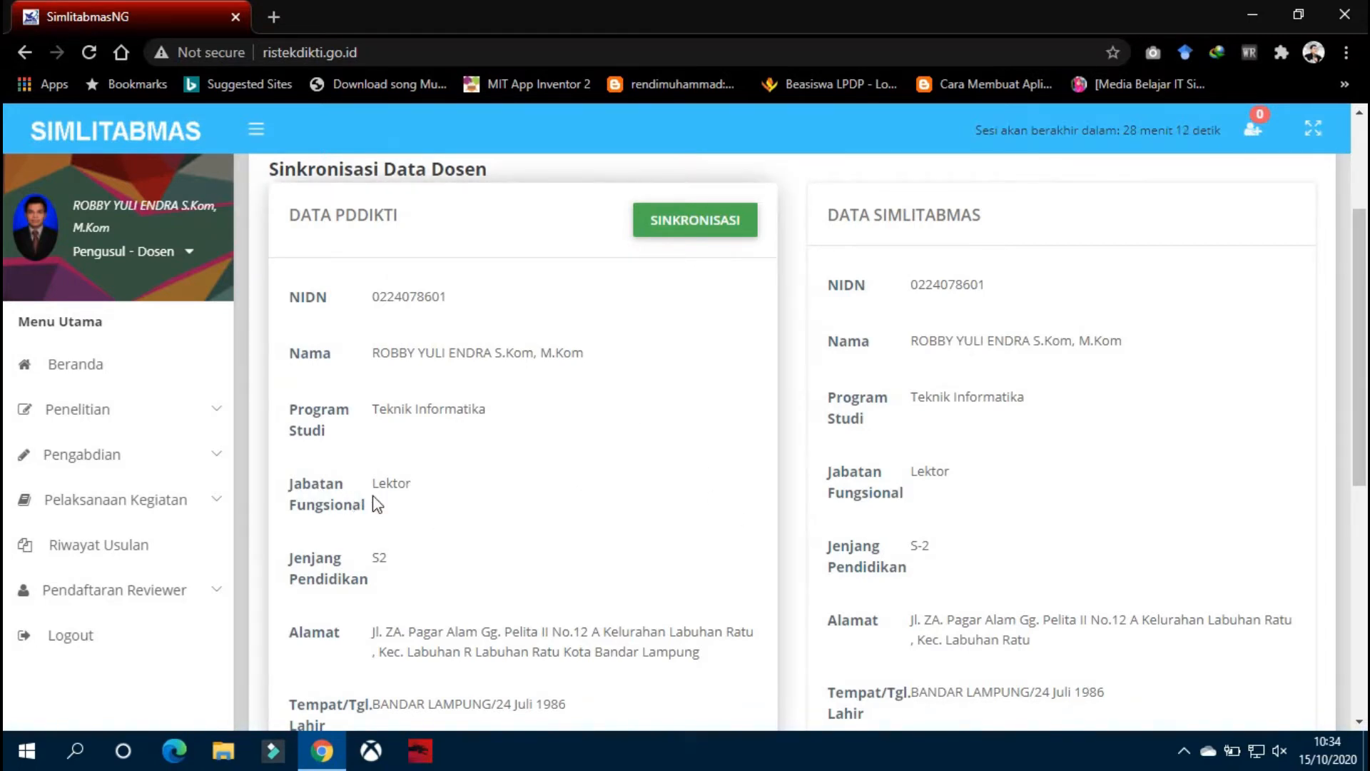
Synchronise the lecturer's identity data from PDDIKTI and check the two records again.
left_click(701, 235)
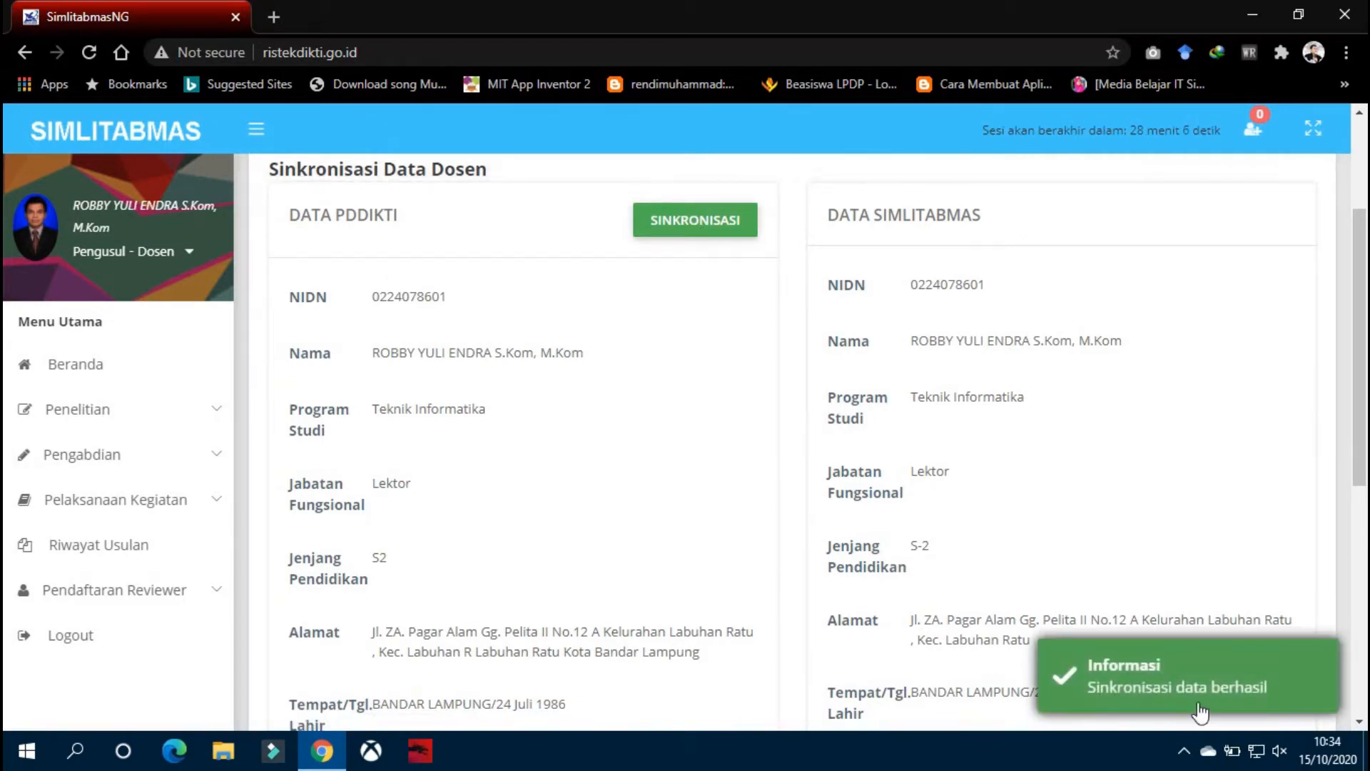
scroll(499, 511, "down", 1)
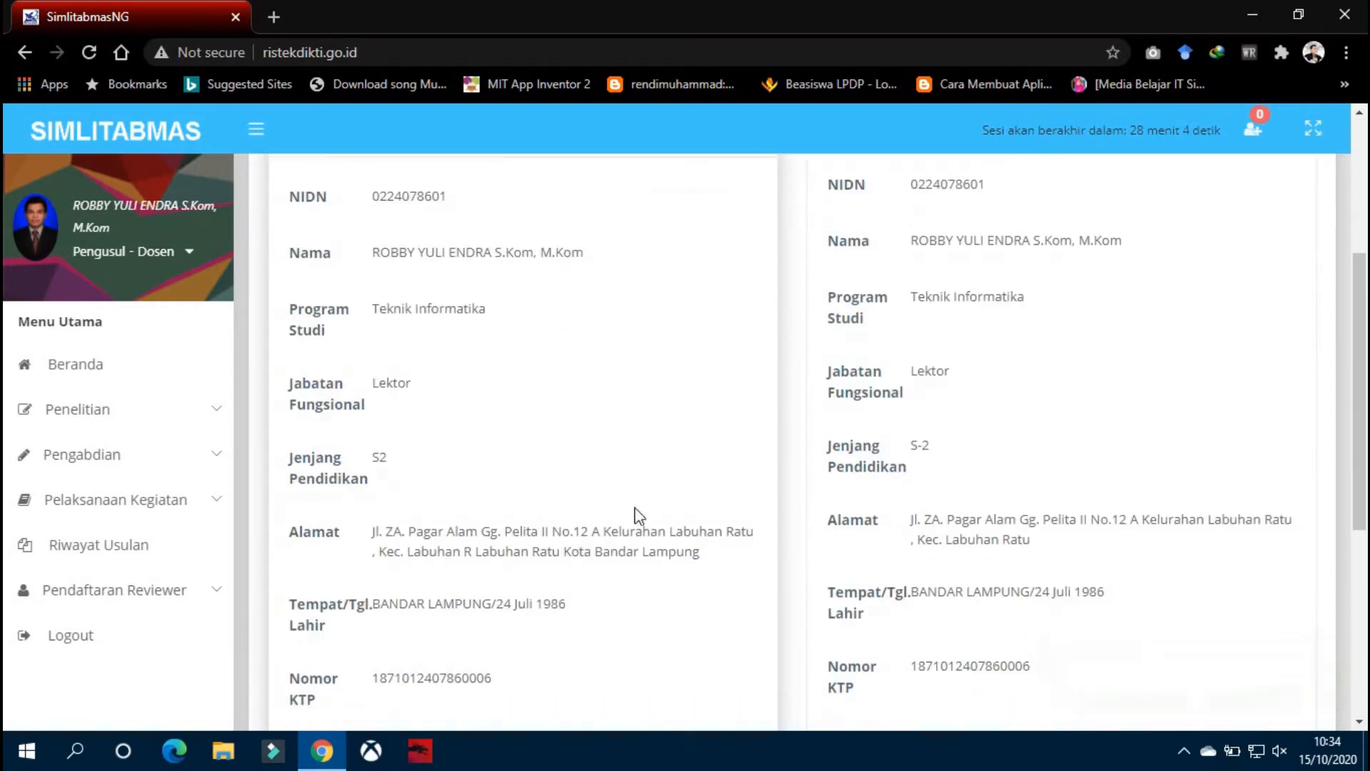
scroll(899, 510, "up", 3)
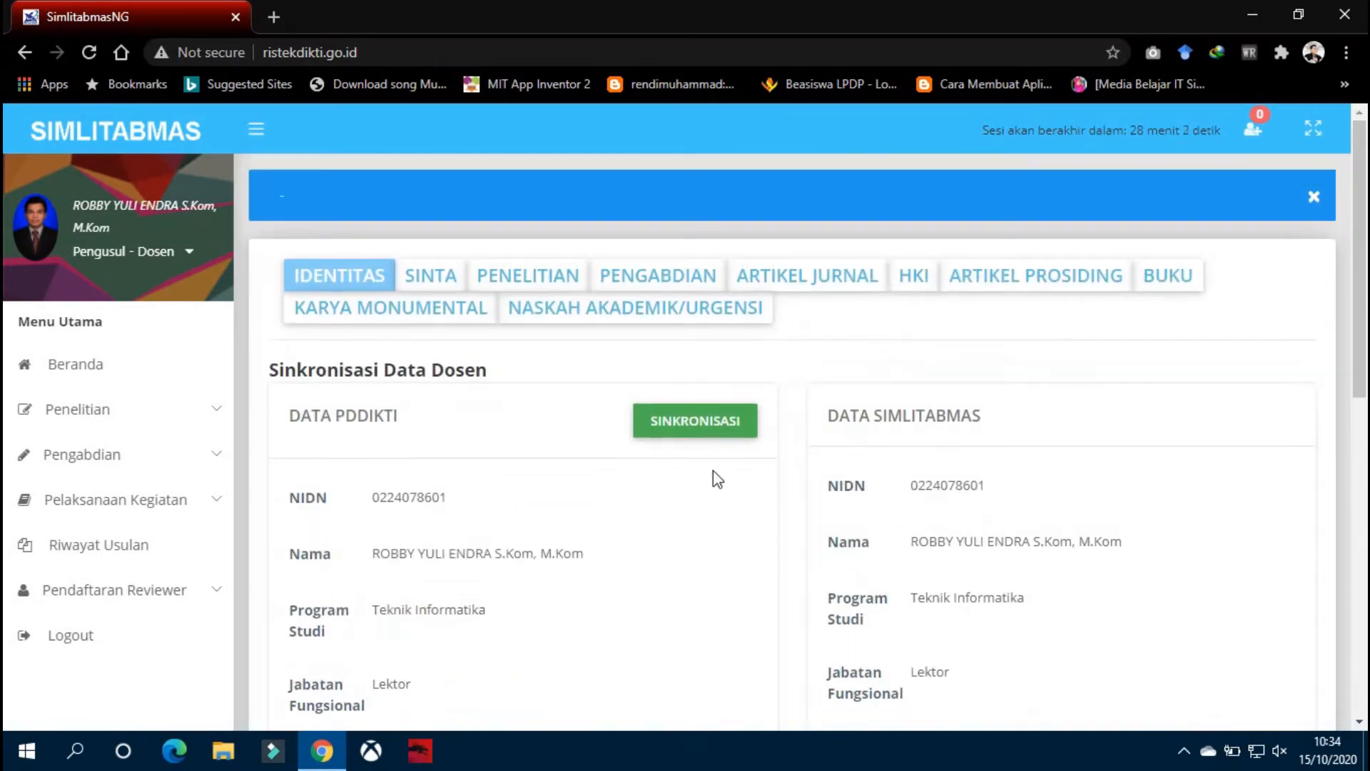
Open the SINTA profile, review its Scopus and Google Scholar figures, and synchronise the SINTA data.
left_click(436, 278)
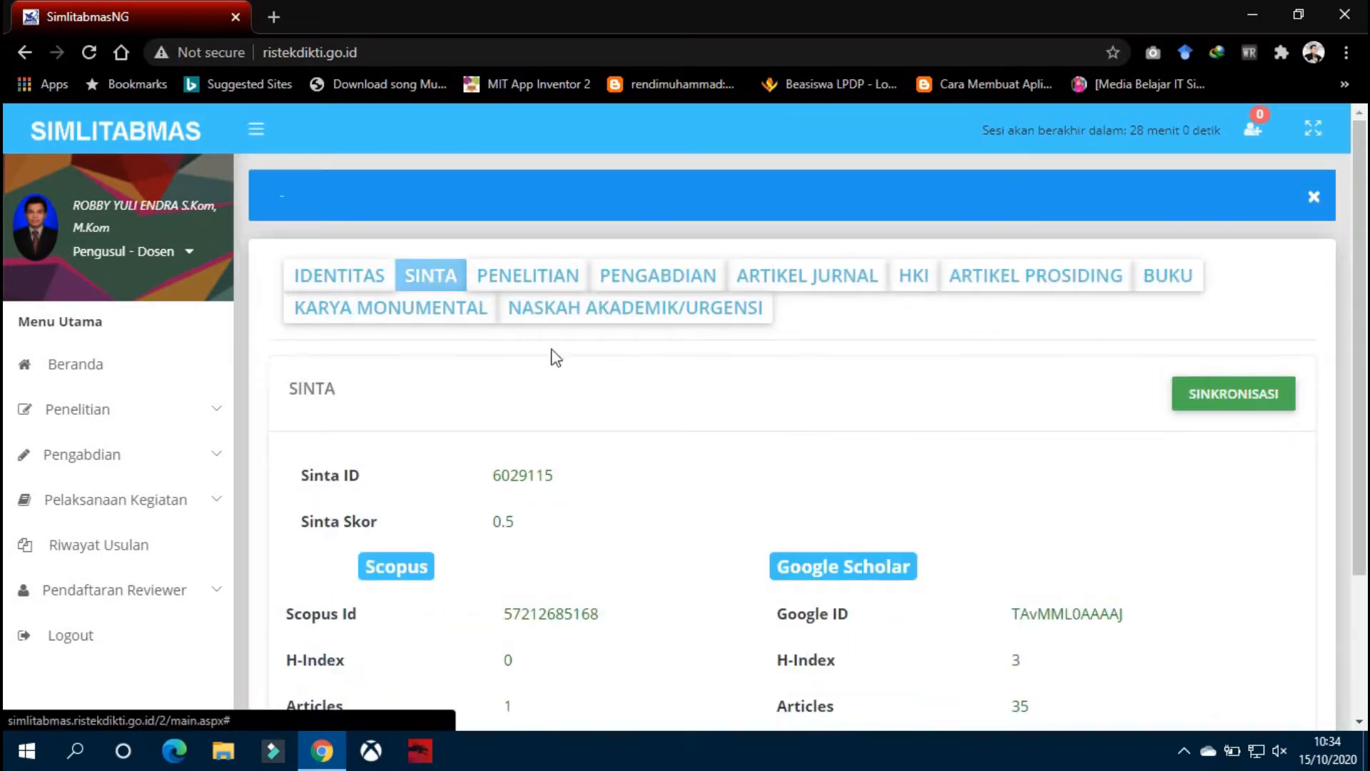
scroll(696, 396, "down", 1)
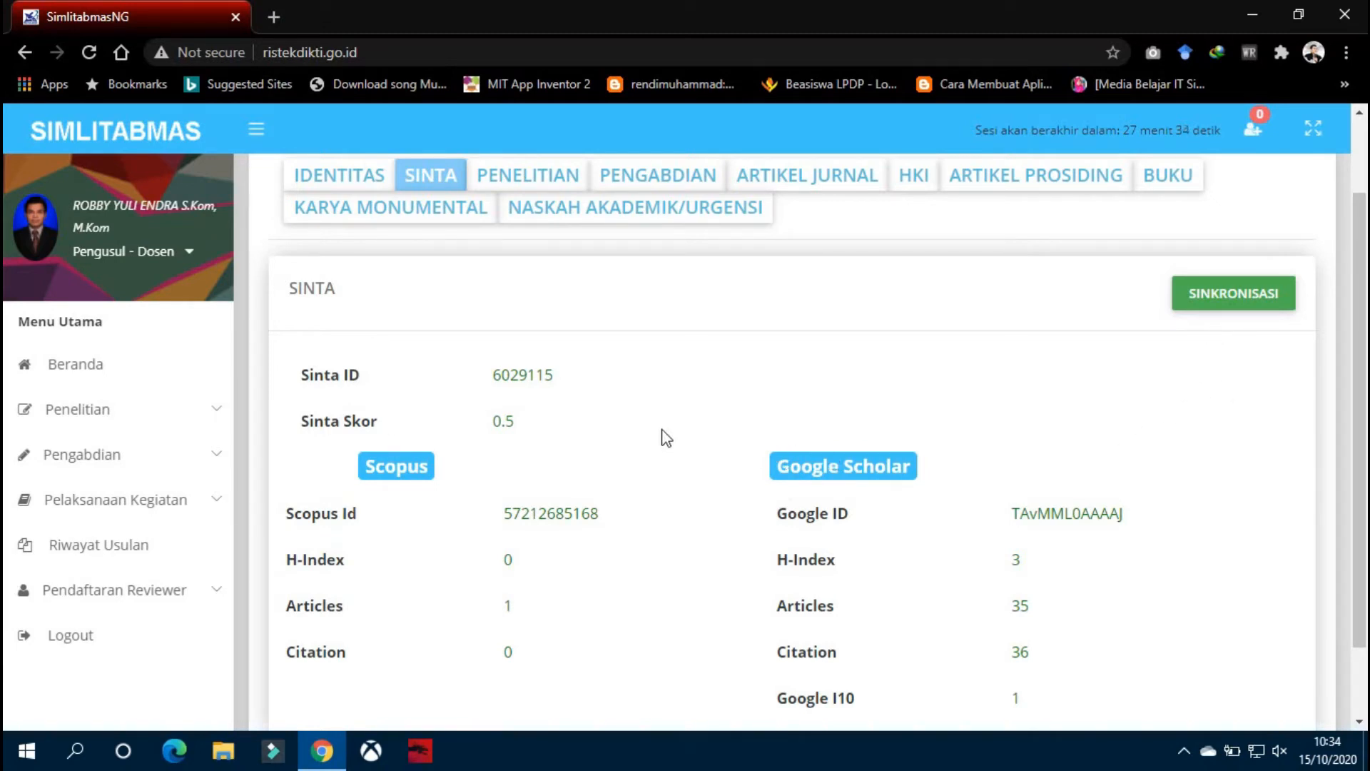
scroll(572, 443, "down", 2)
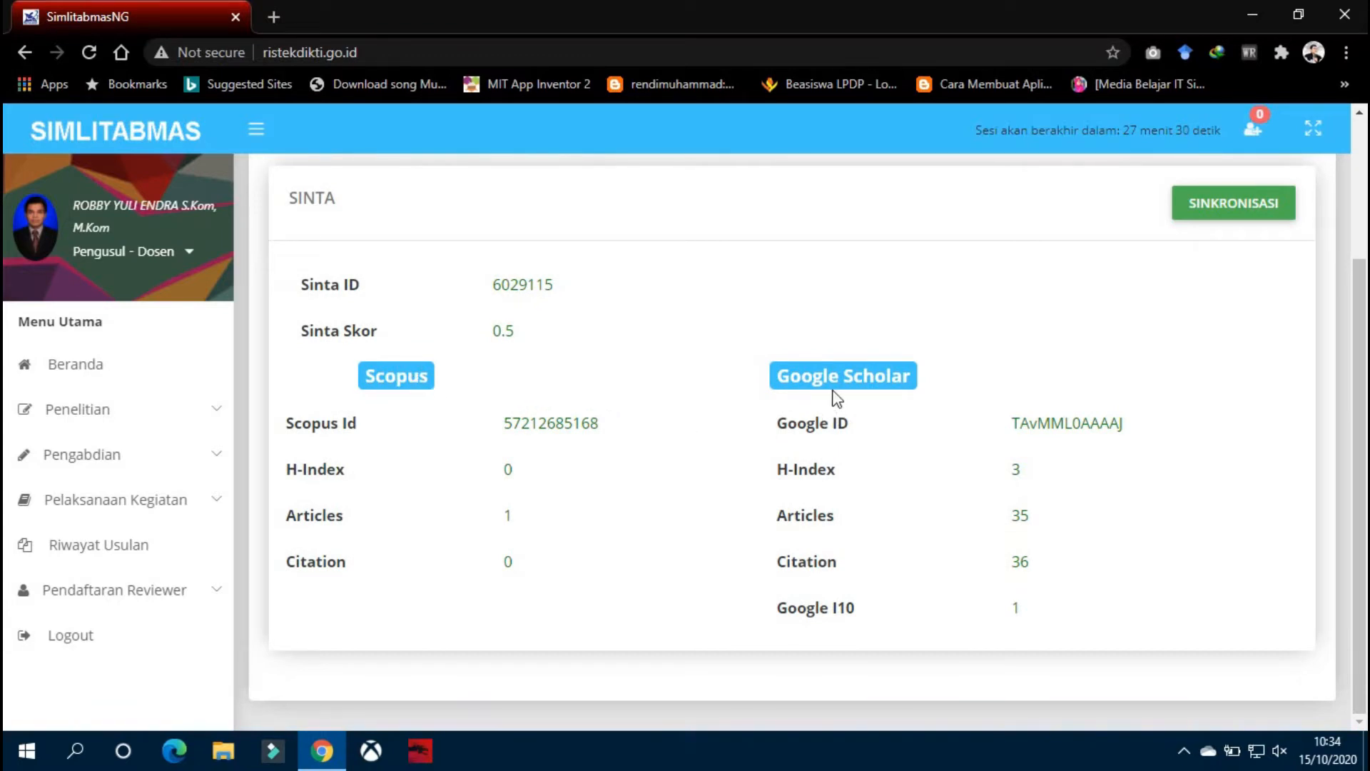
scroll(561, 414, "up", 1)
scroll(560, 414, "up", 1)
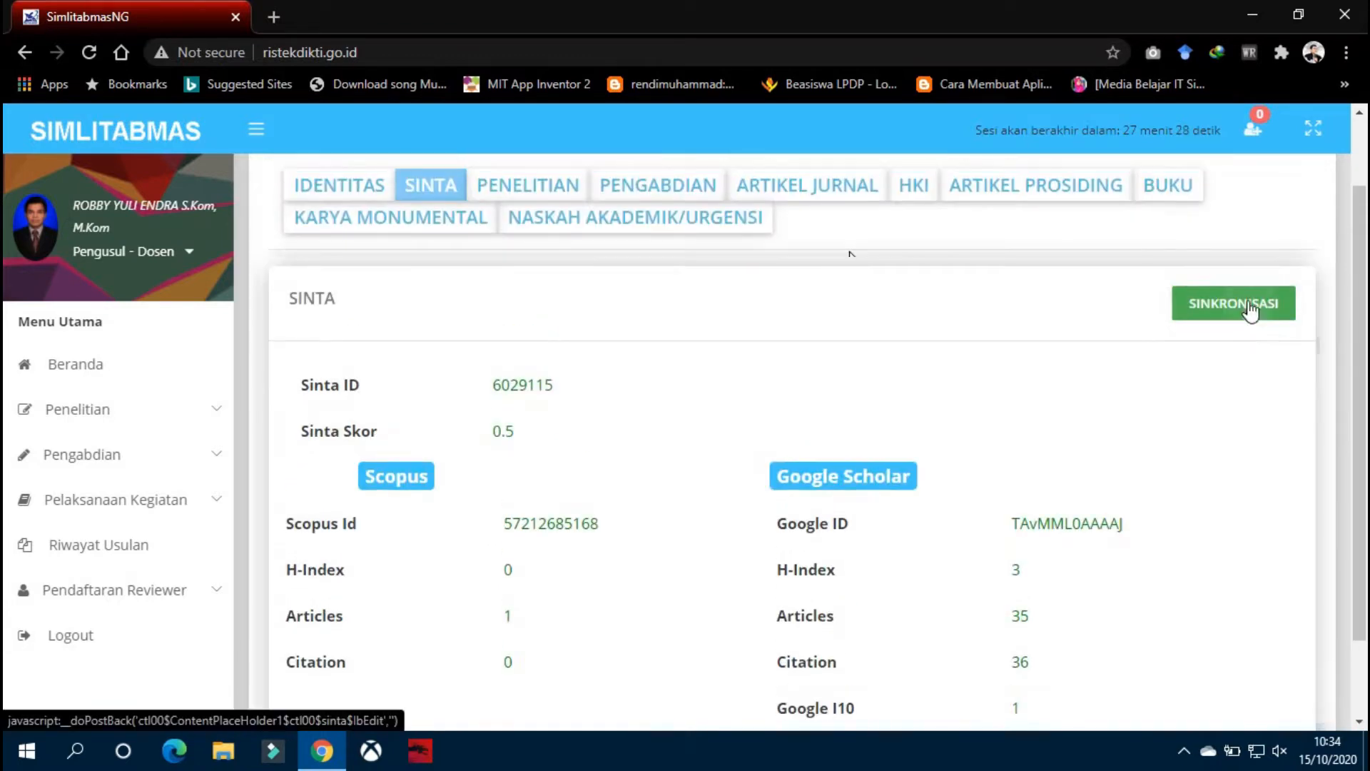
left_click(1234, 301)
scroll(632, 395, "down", 1)
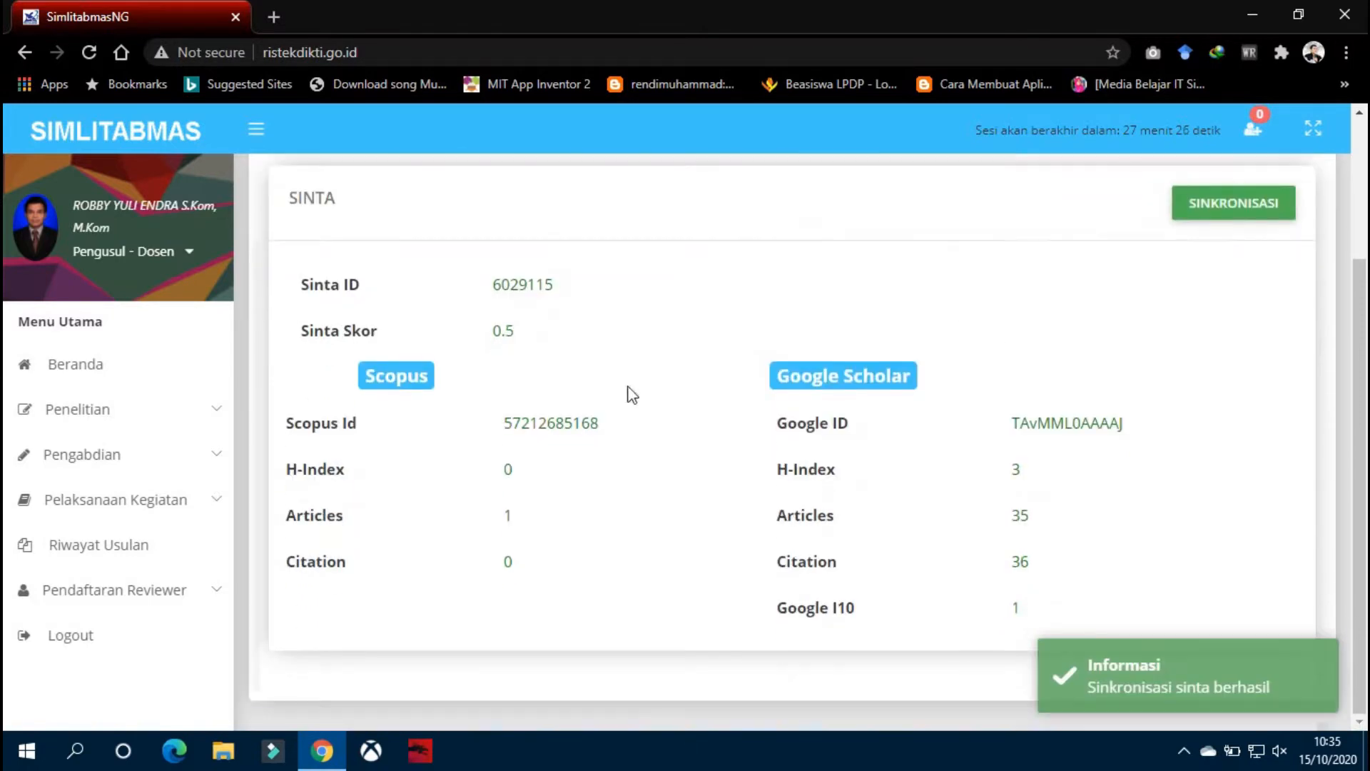
scroll(1033, 506, "up", 2)
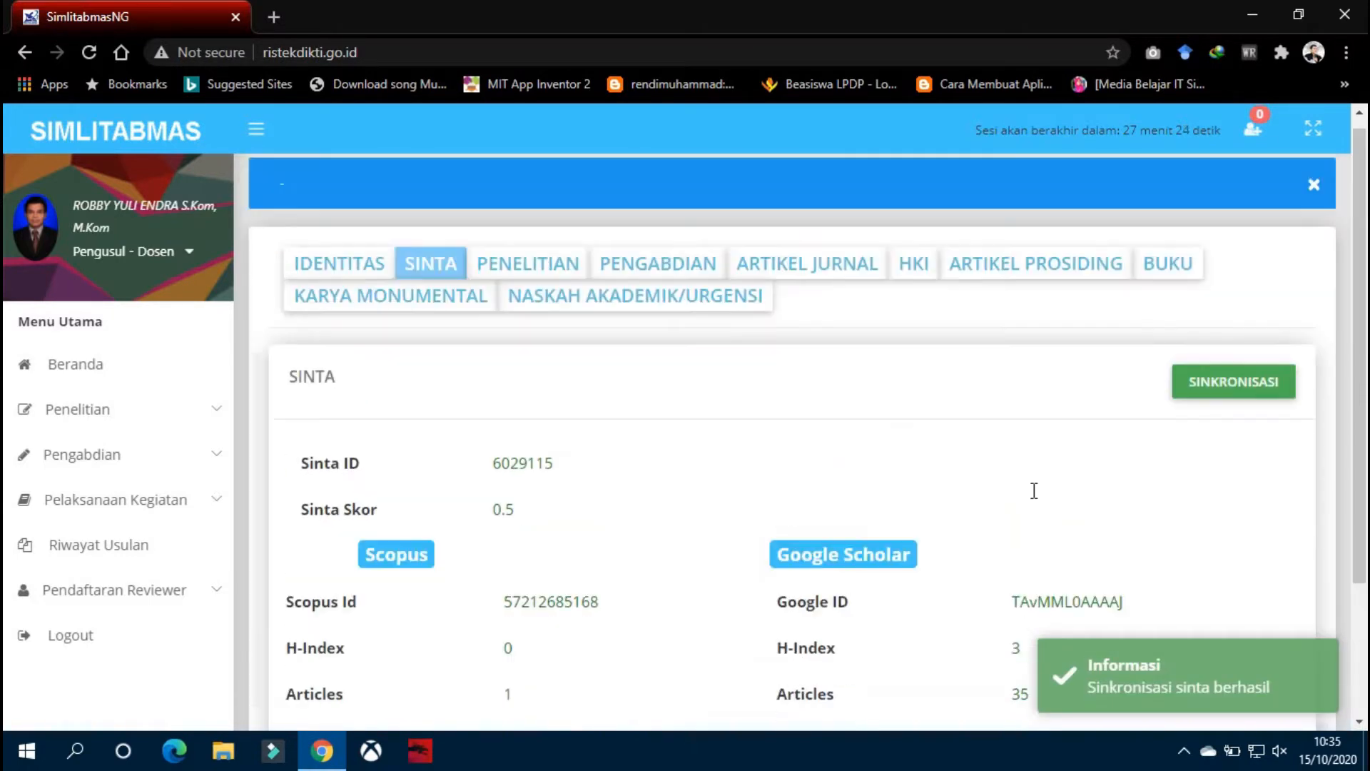
Look through the full research history (Riwayat Penelitian) and the community service history (Riwayat Pengabdian).
left_click(547, 289)
scroll(655, 389, "down", 3)
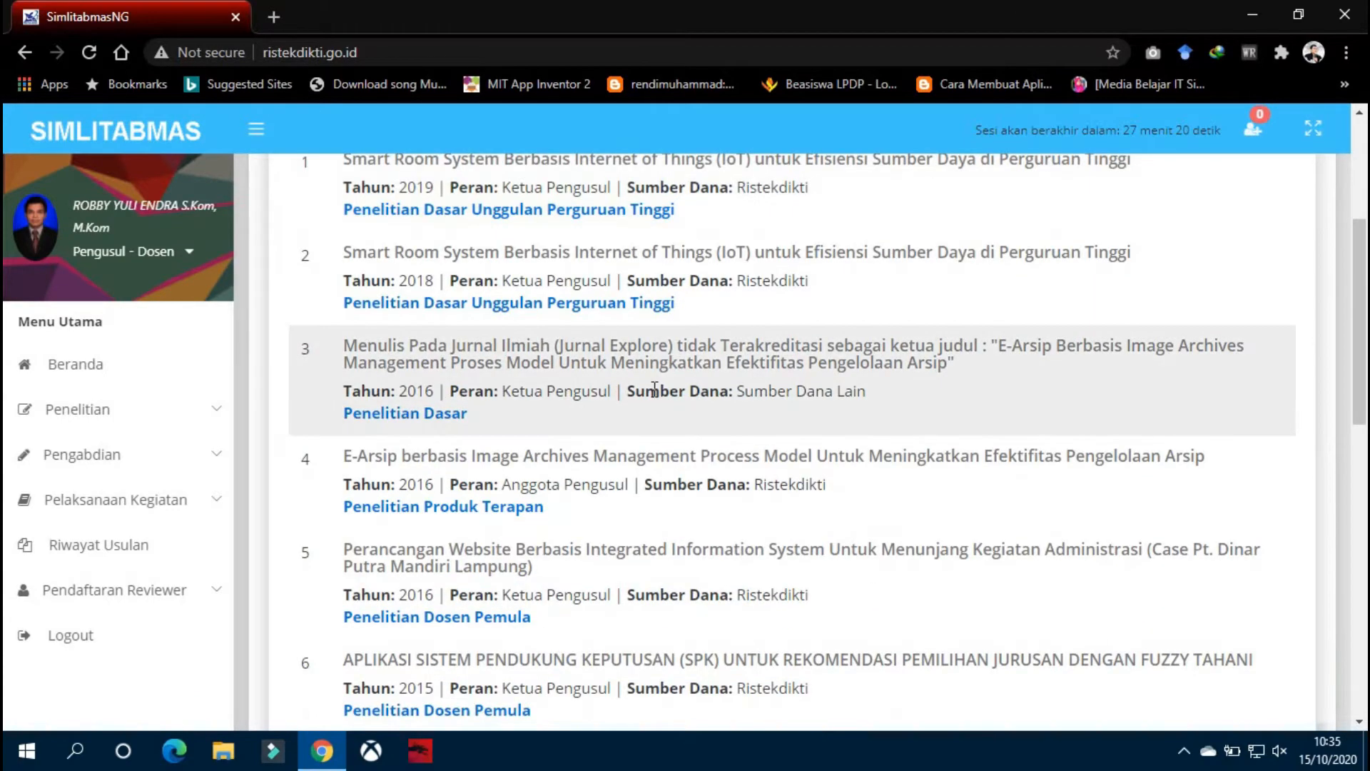
scroll(655, 389, "down", 10)
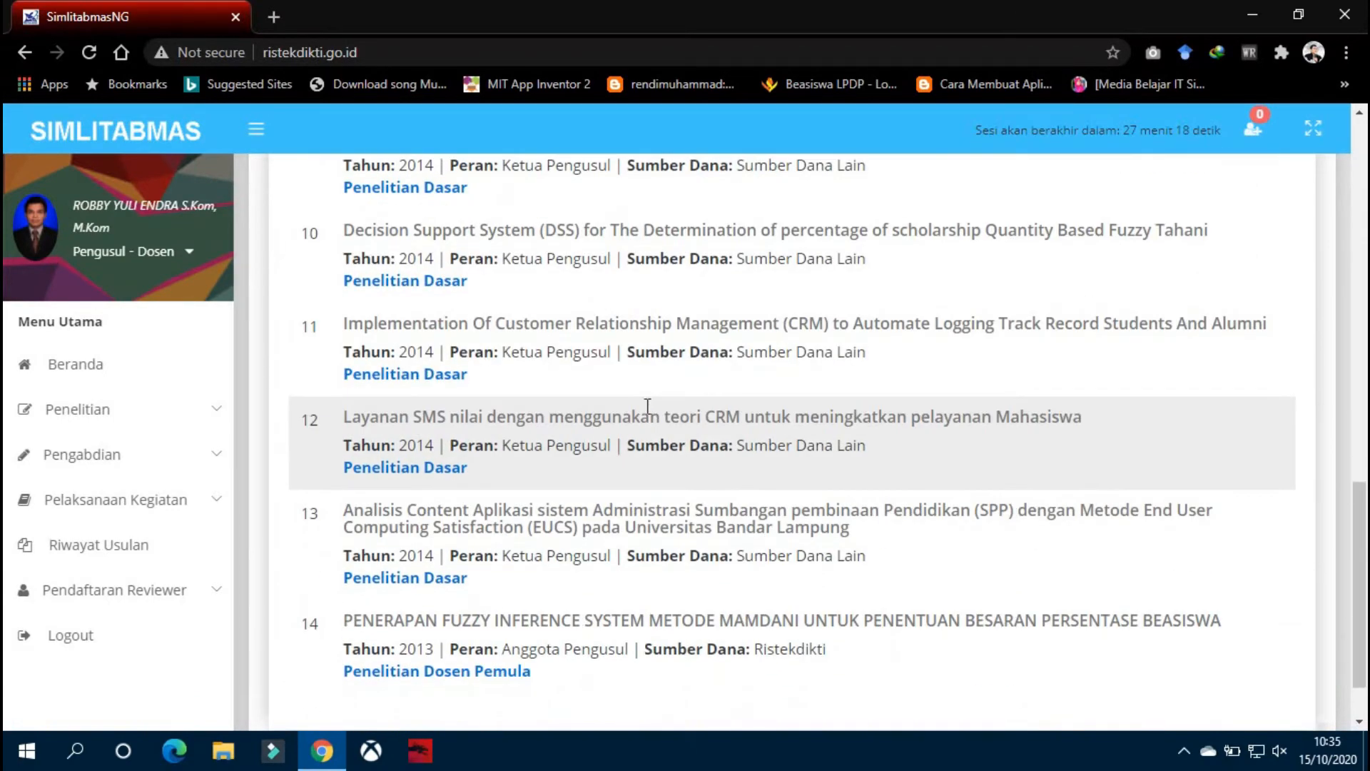
scroll(647, 392, "up", 9)
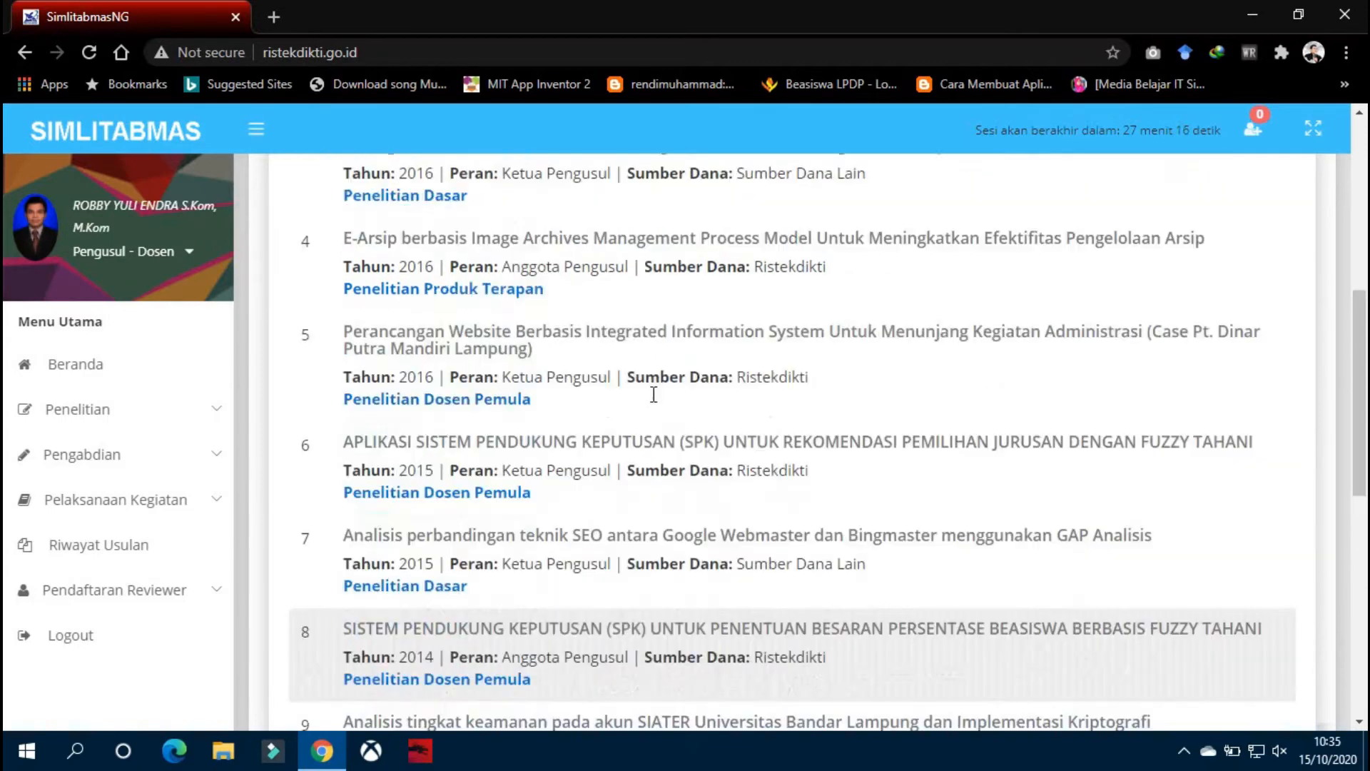
scroll(654, 394, "up", 7)
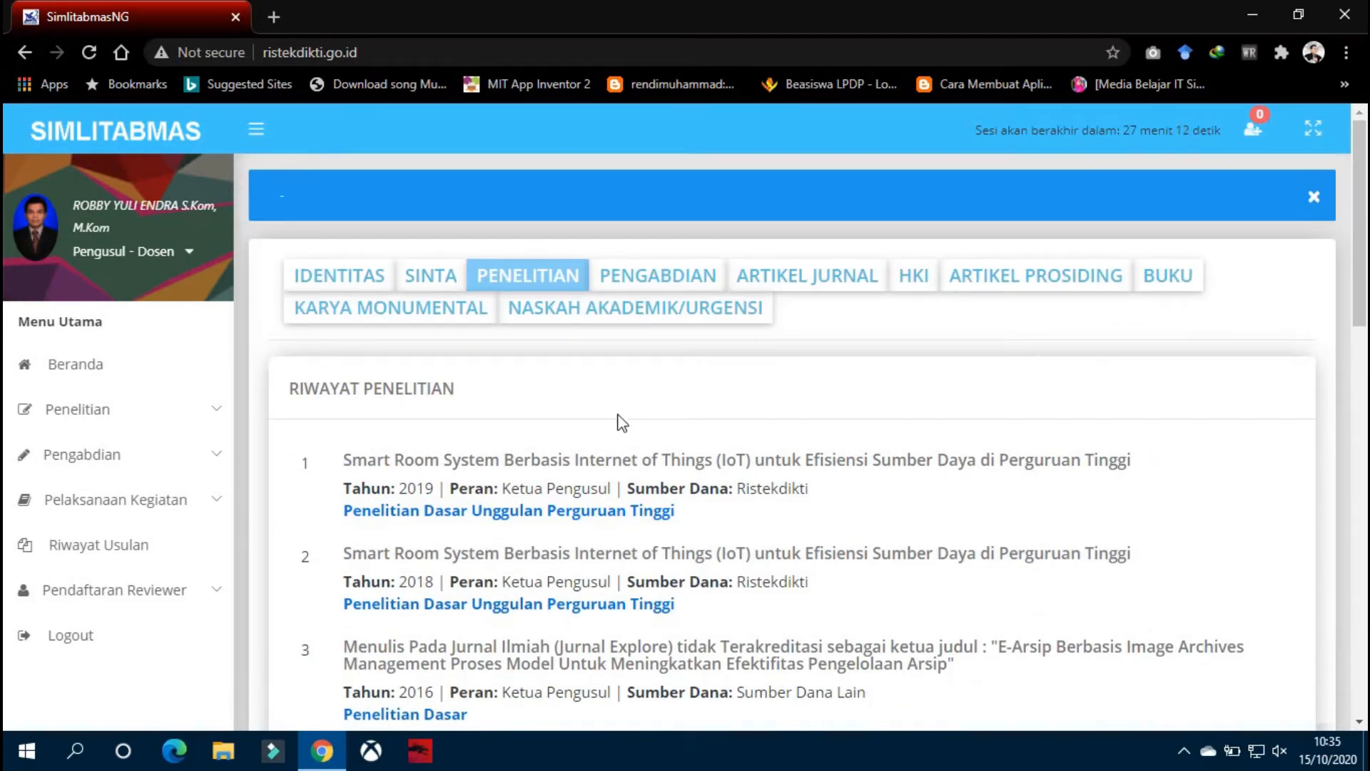
left_click(664, 293)
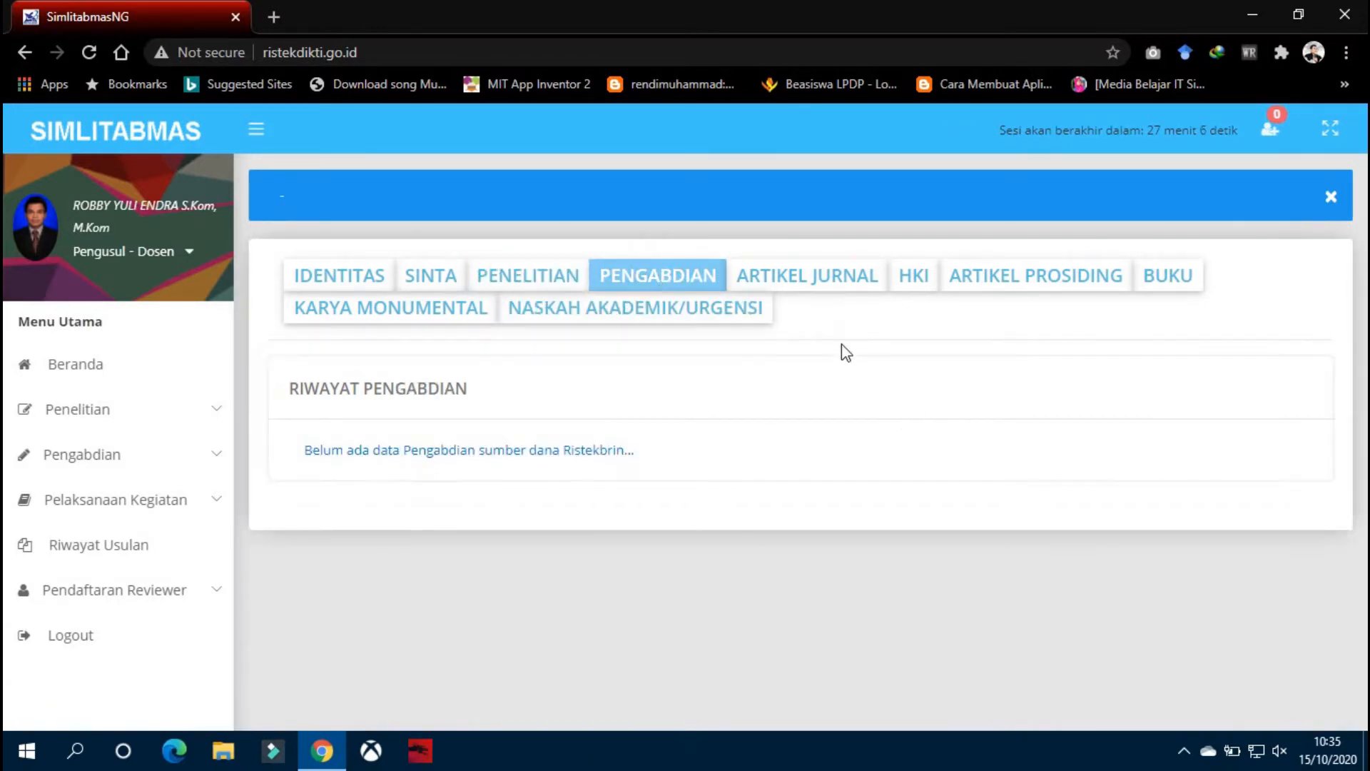
Look over the journal article list (Artikel Jurnal) and open a blank form for a new article.
left_click(804, 278)
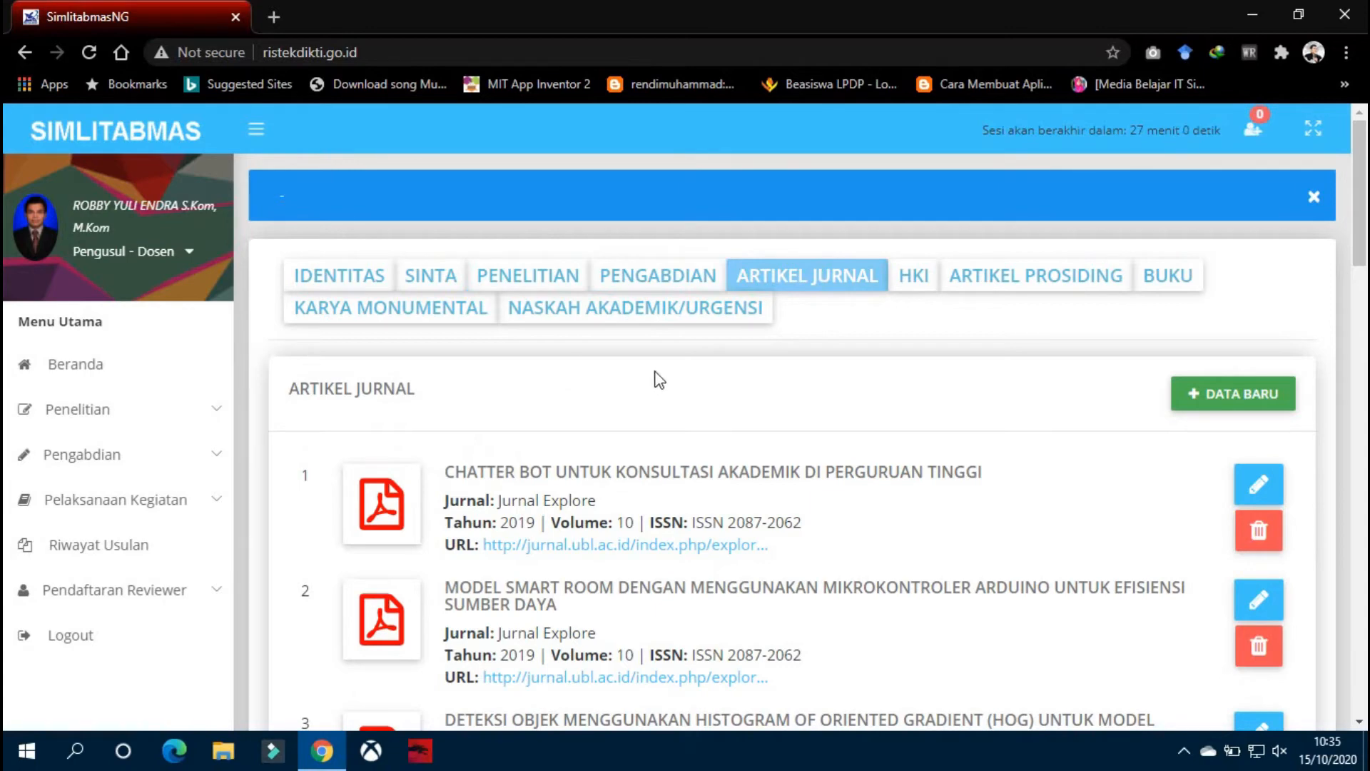
scroll(569, 385, "down", 3)
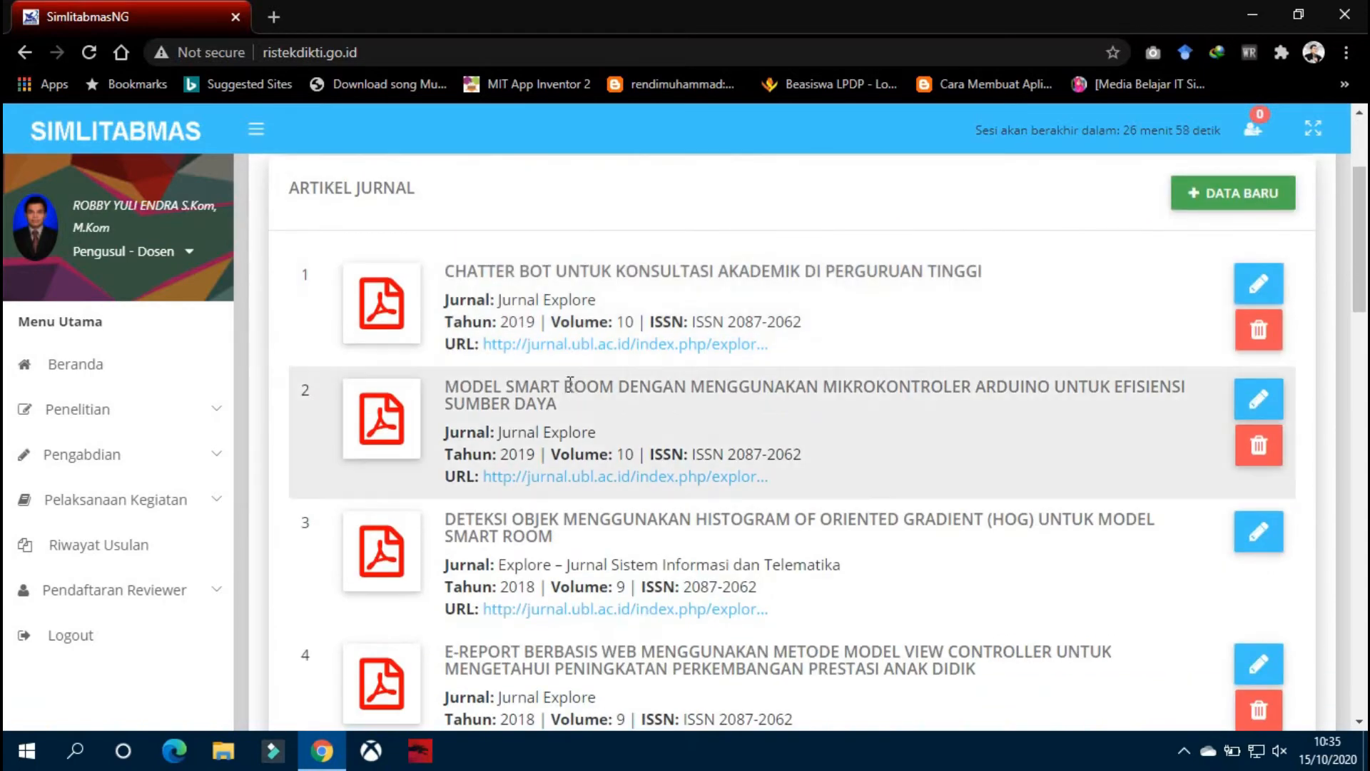
scroll(569, 385, "up", 3)
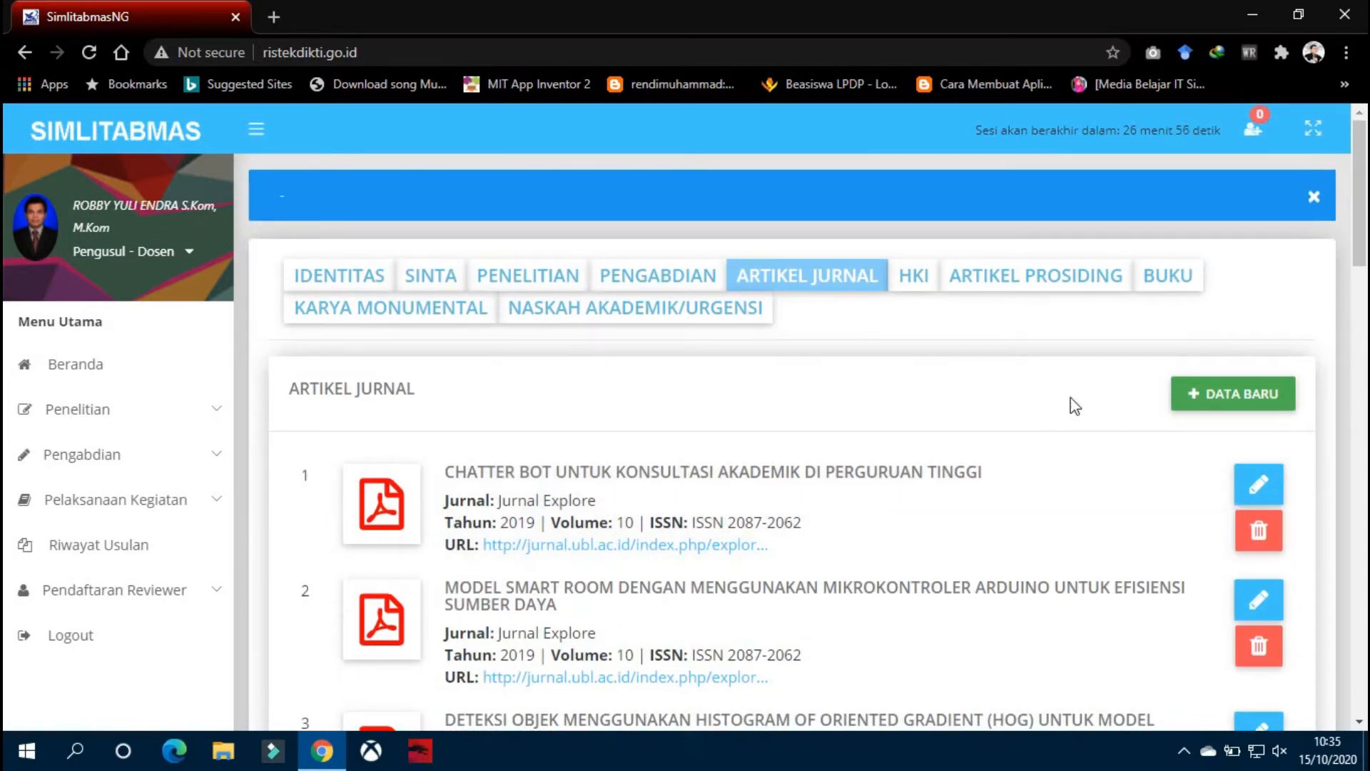
left_click(1219, 409)
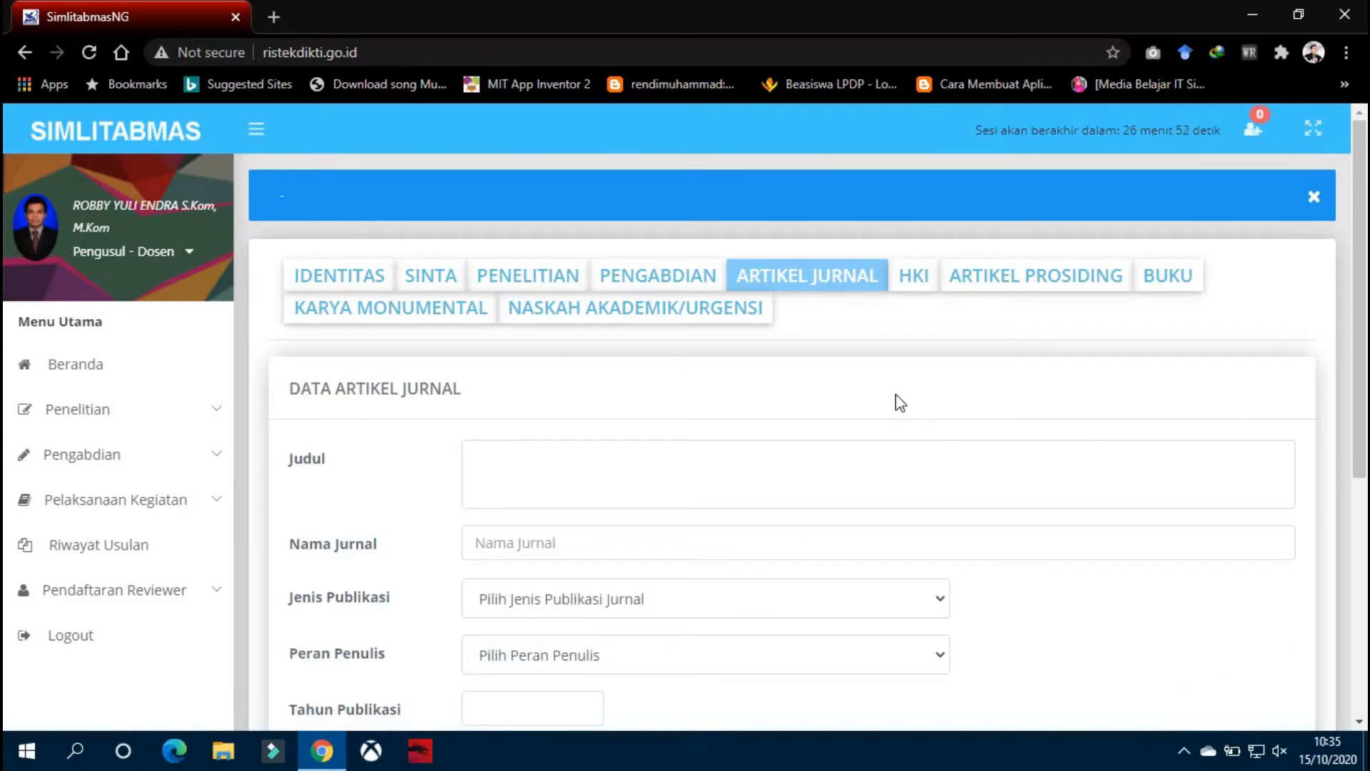
Examine the fields of the blank journal article form from title to file upload, including the author role (Peran Penulis) options.
scroll(889, 397, "down", 2)
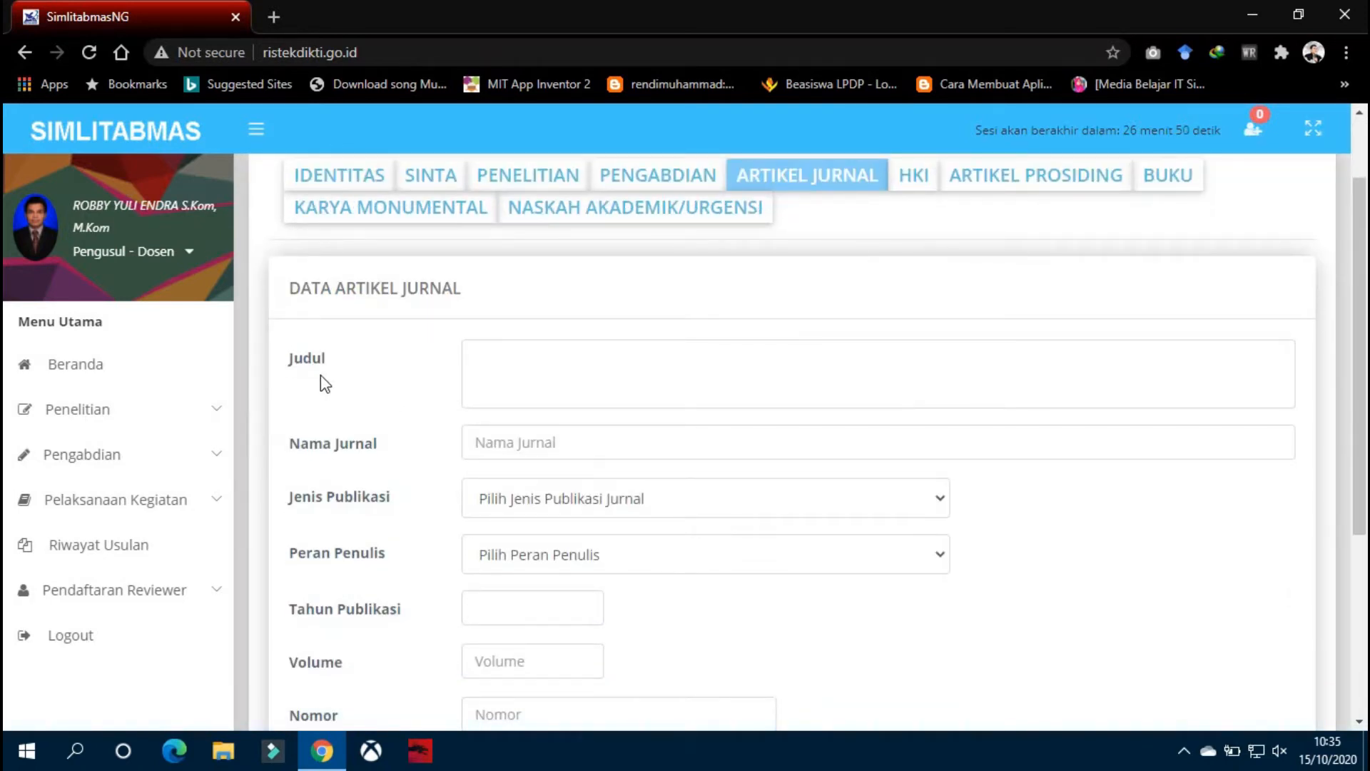
scroll(449, 400, "down", 2)
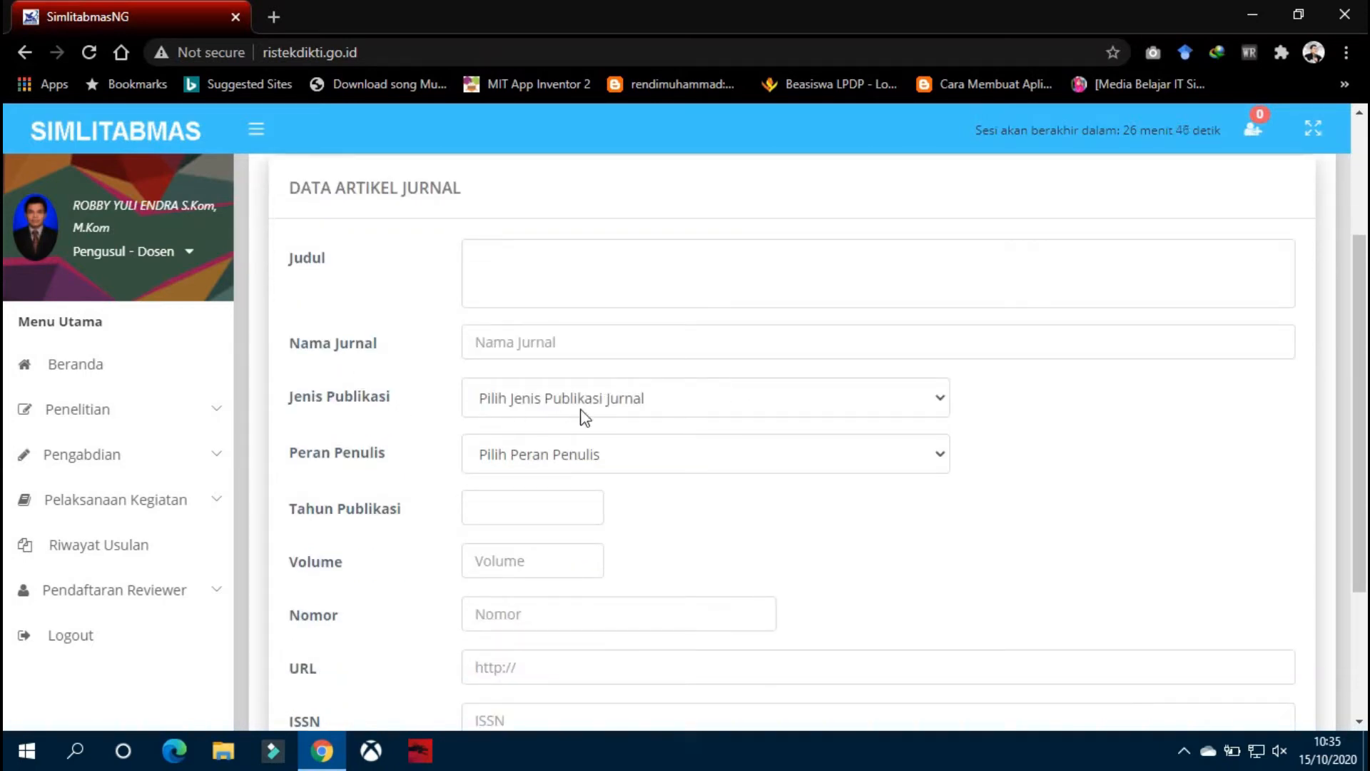
left_click(639, 452)
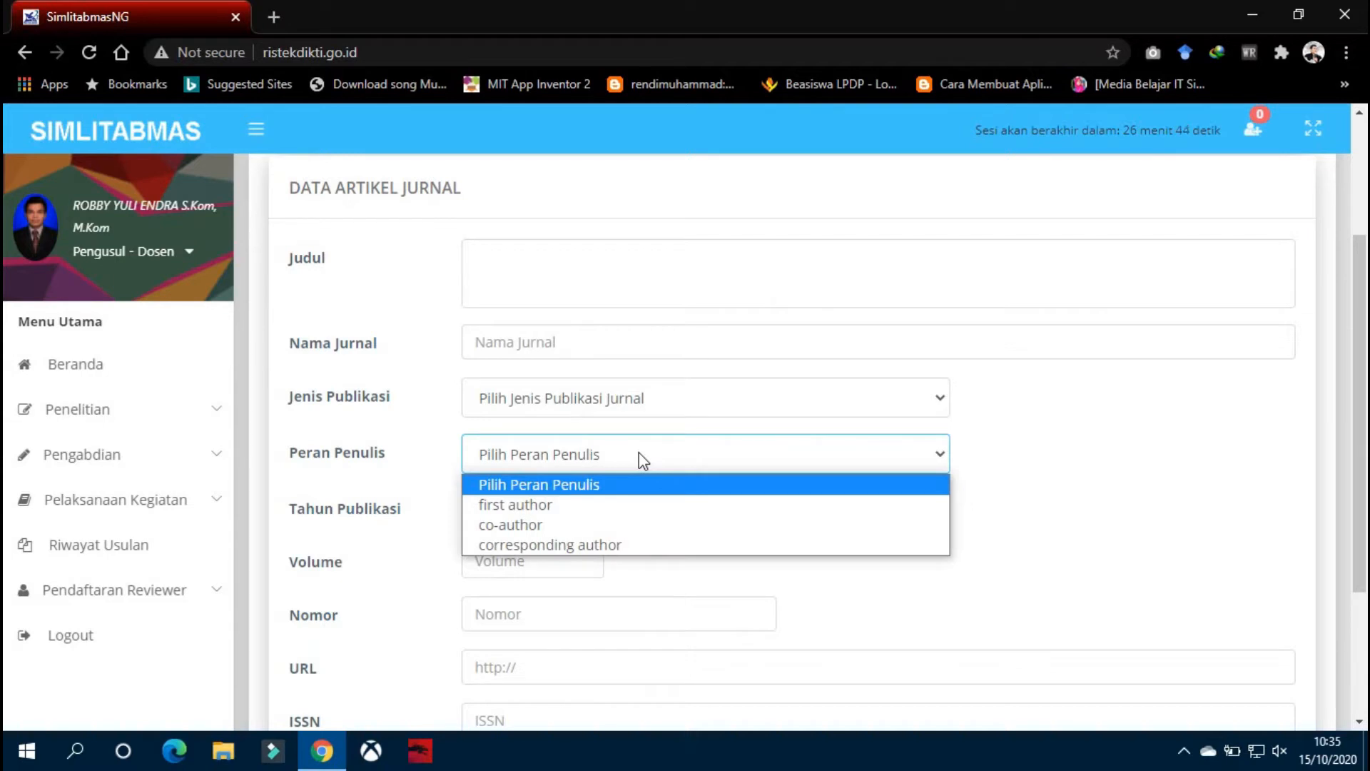
left_click(638, 452)
scroll(582, 462, "down", 2)
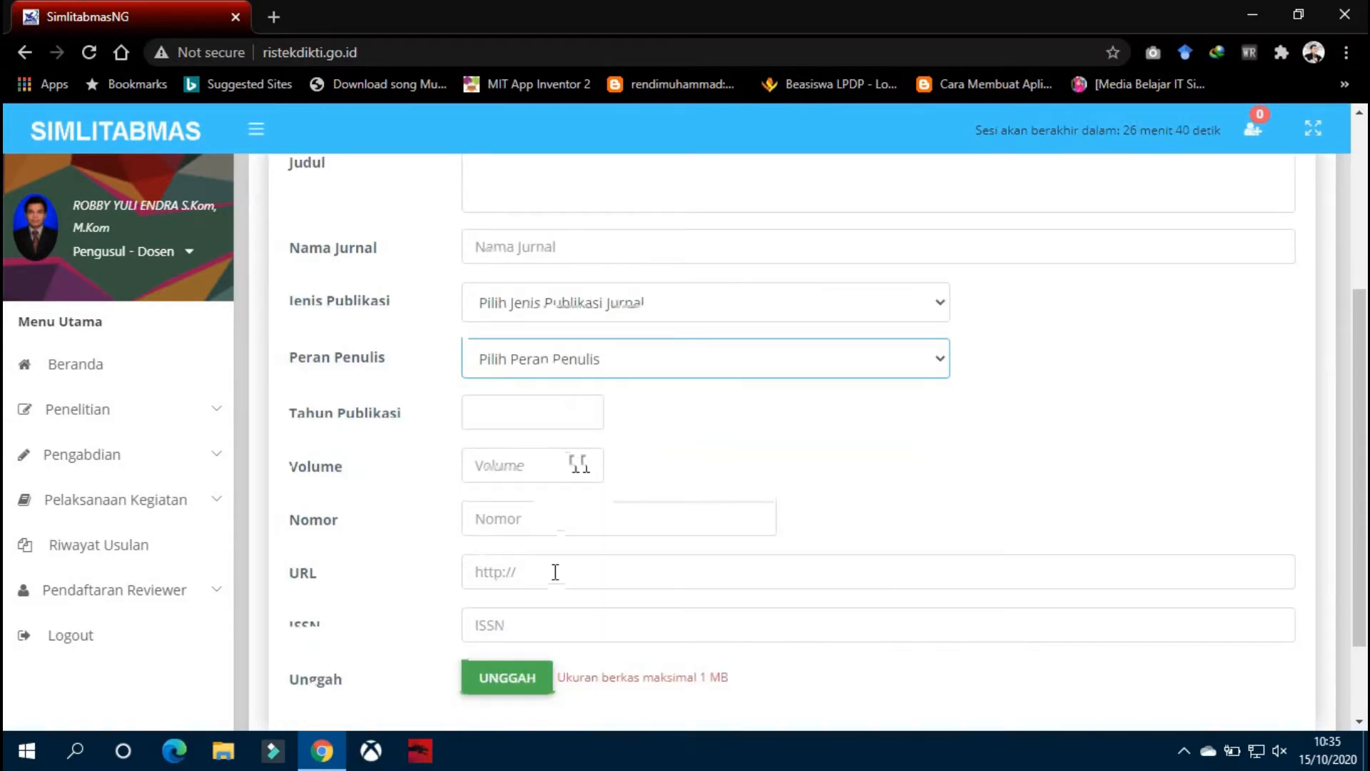
scroll(557, 626, "down", 2)
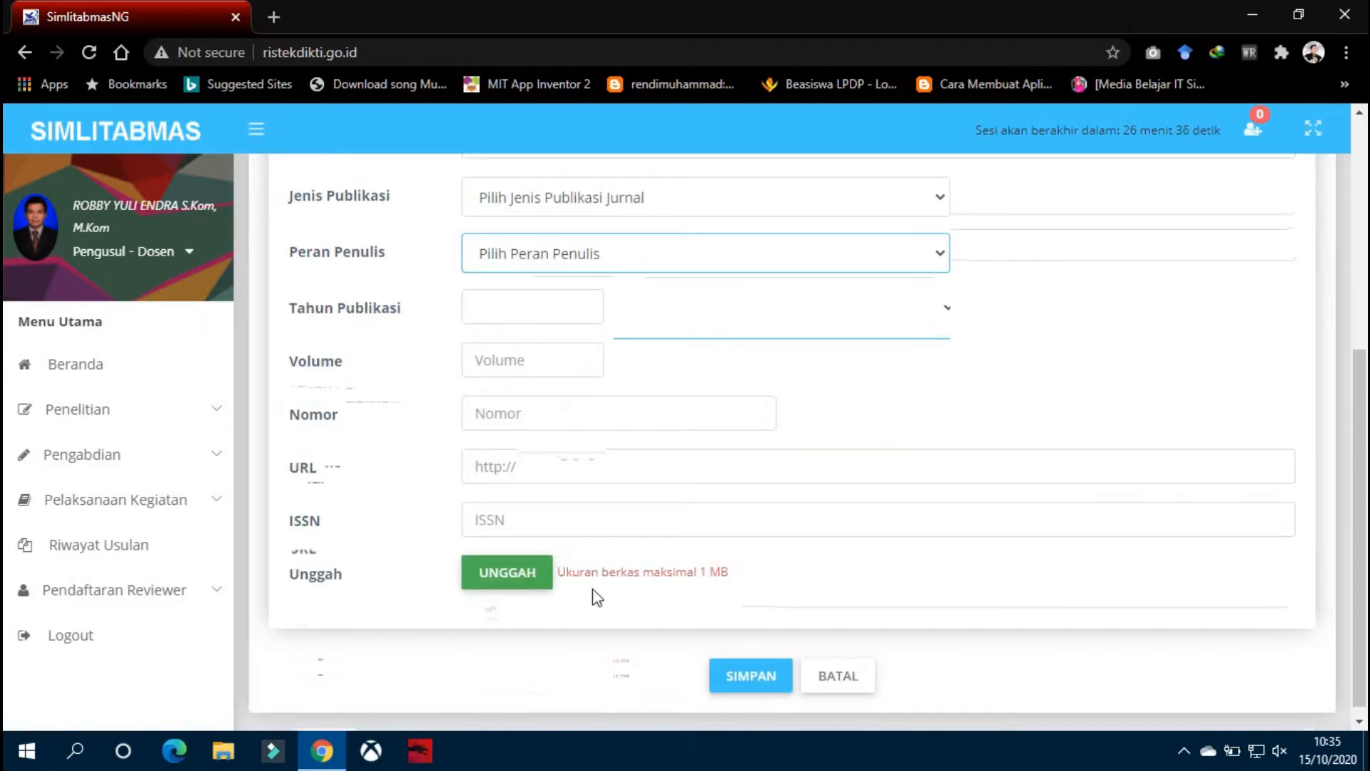
Go over the whole journal article form once more and cancel the new entry without saving.
scroll(607, 596, "up", 2)
scroll(620, 554, "up", 4)
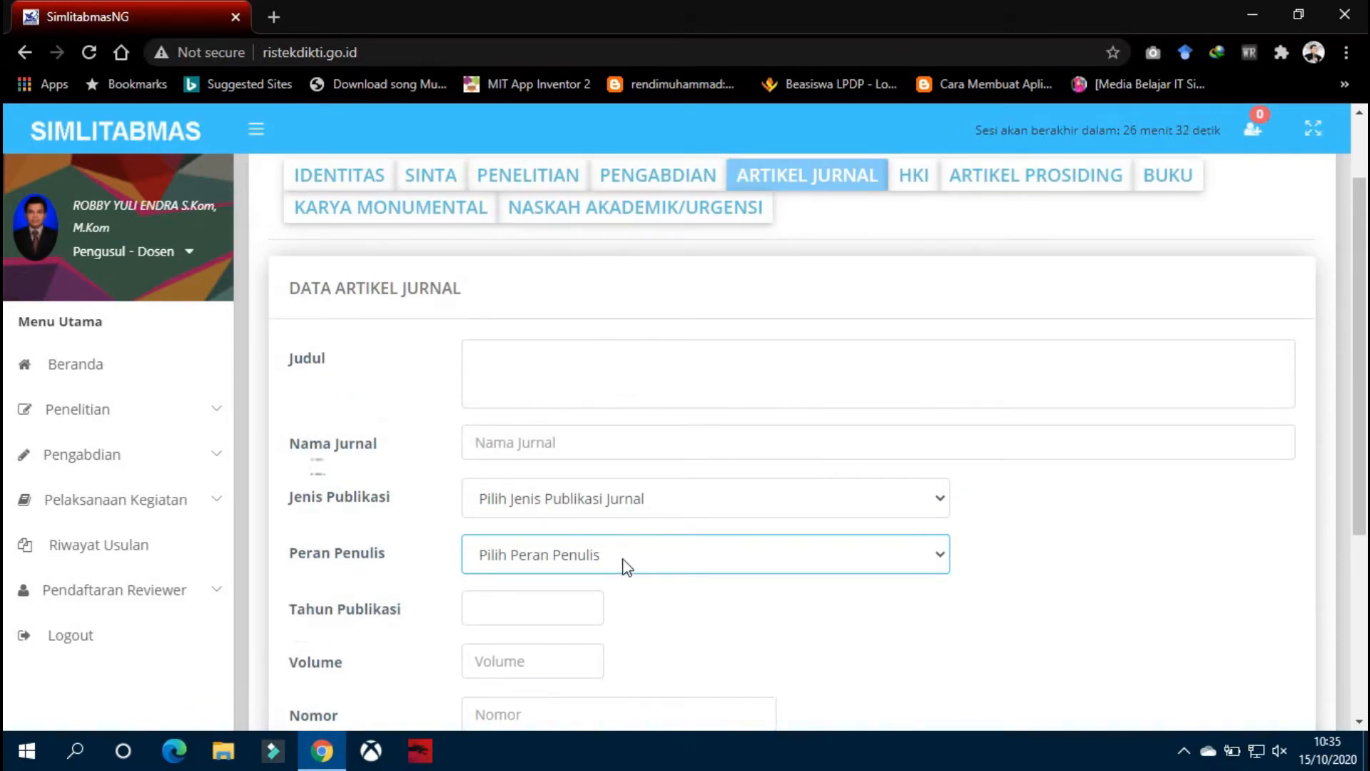
scroll(625, 566, "down", 6)
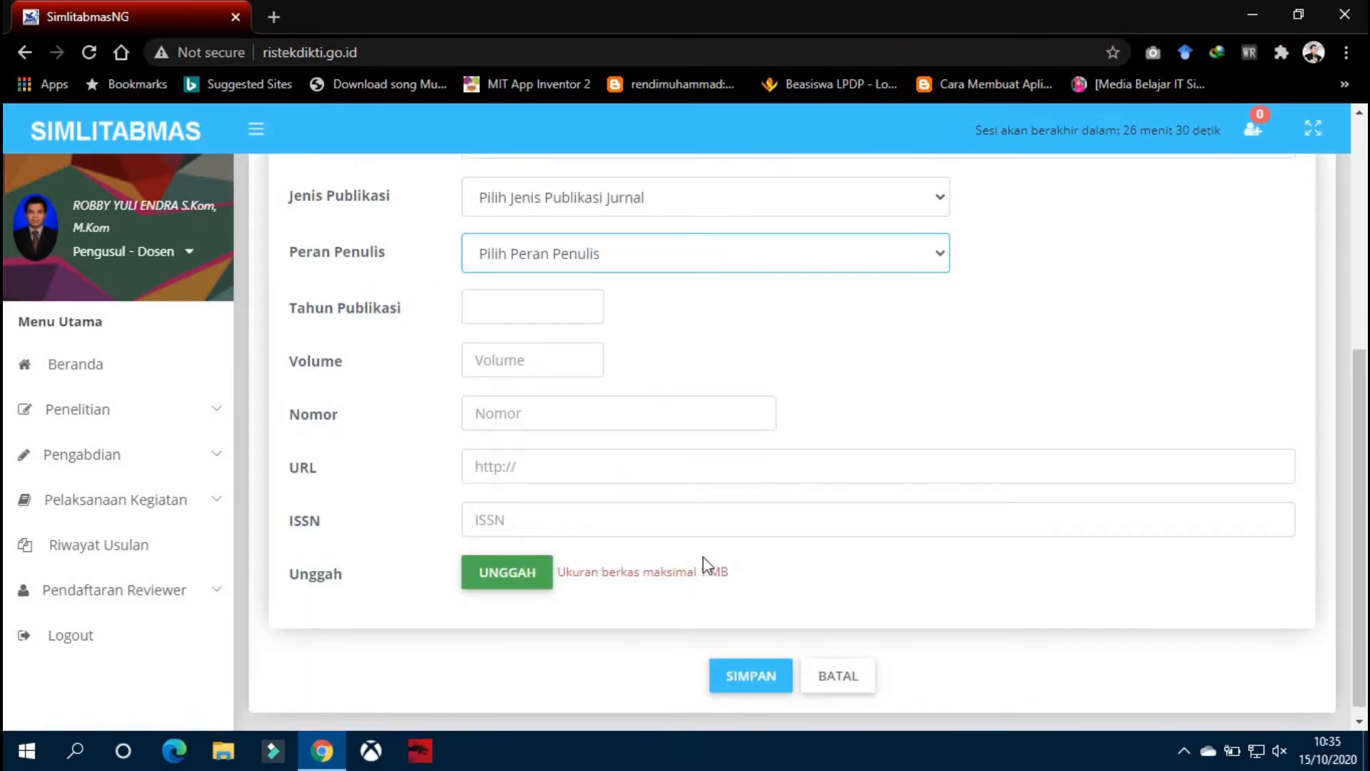
scroll(704, 556, "up", 8)
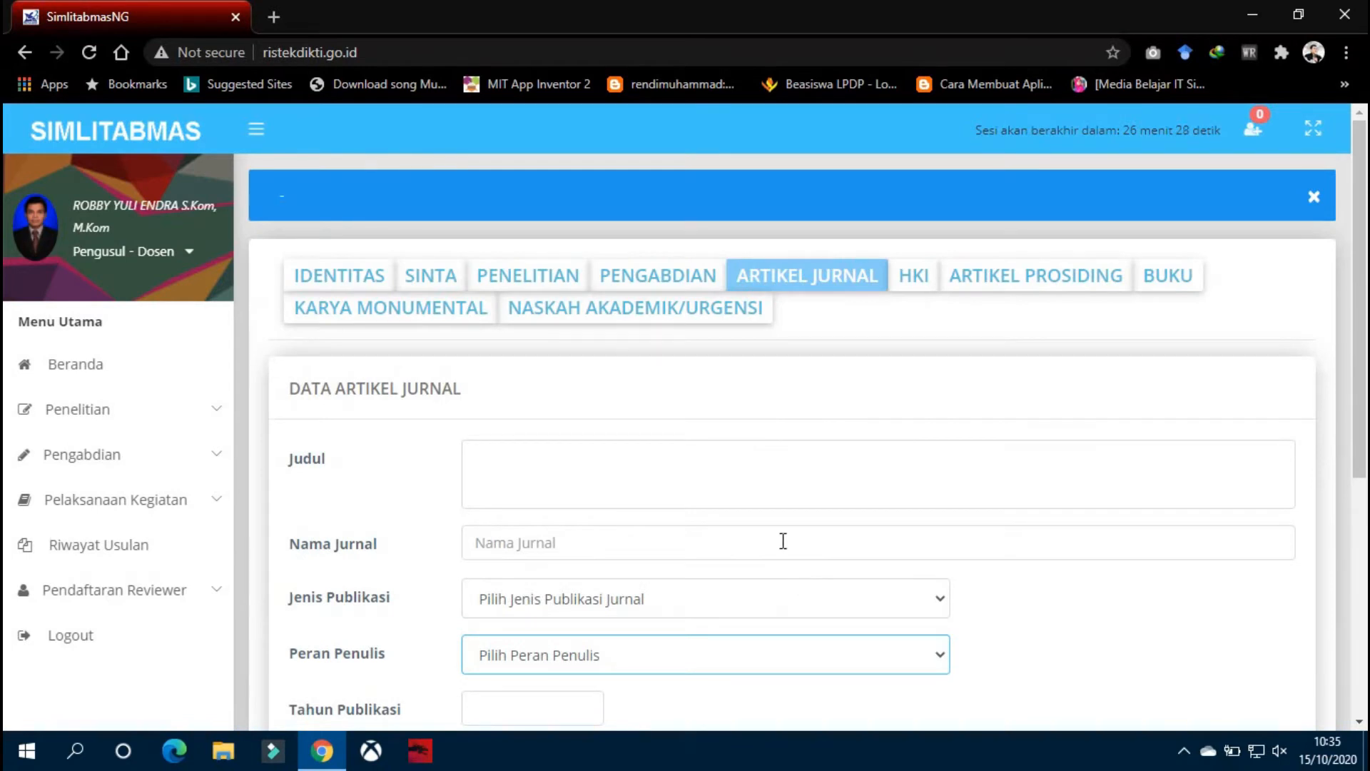
scroll(783, 541, "down", 8)
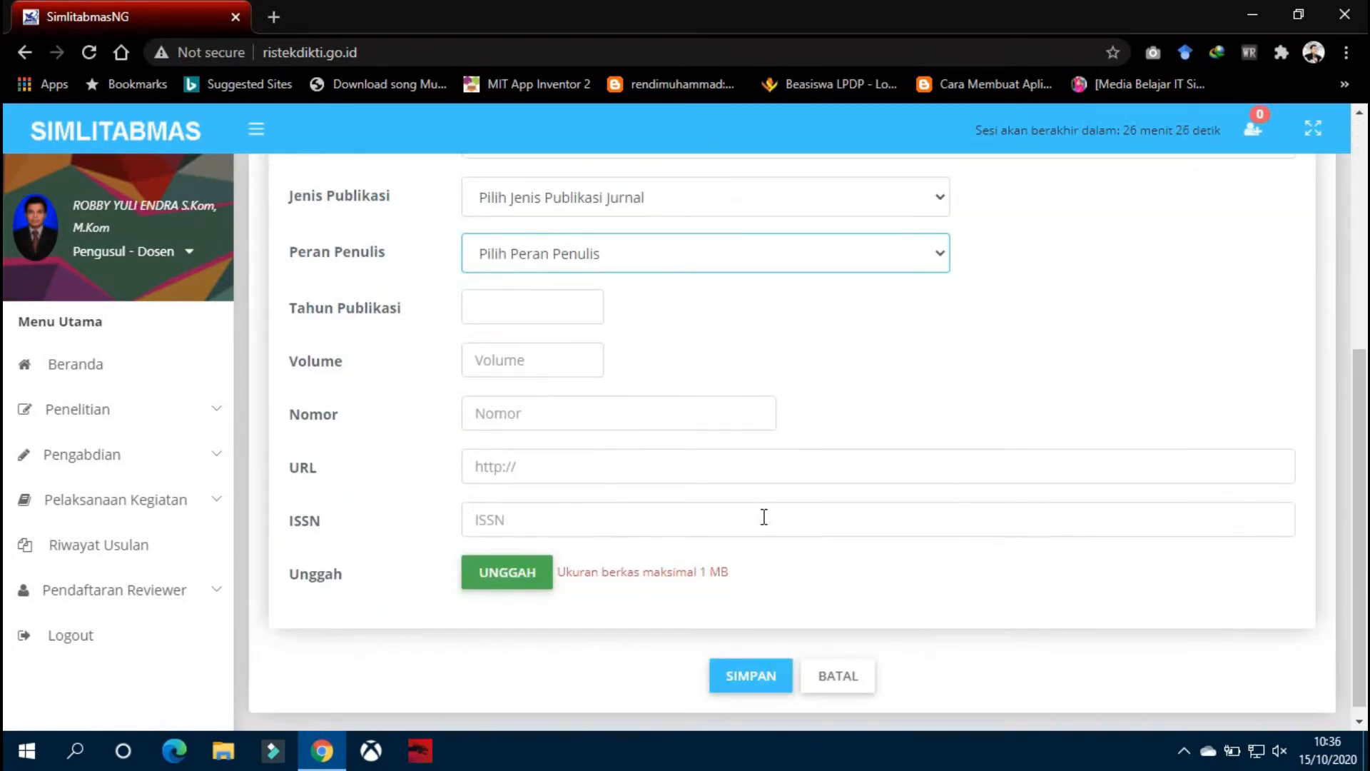
scroll(761, 526, "up", 6)
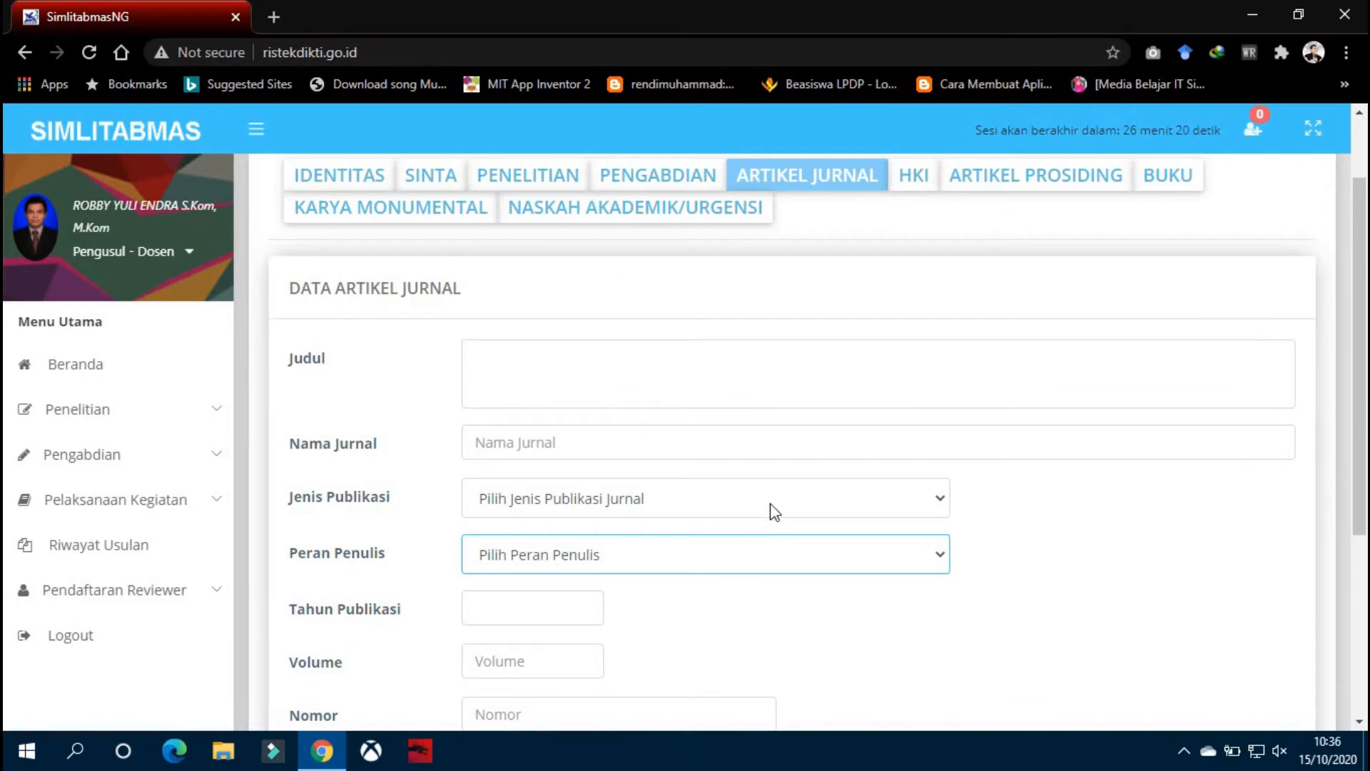
scroll(776, 511, "down", 6)
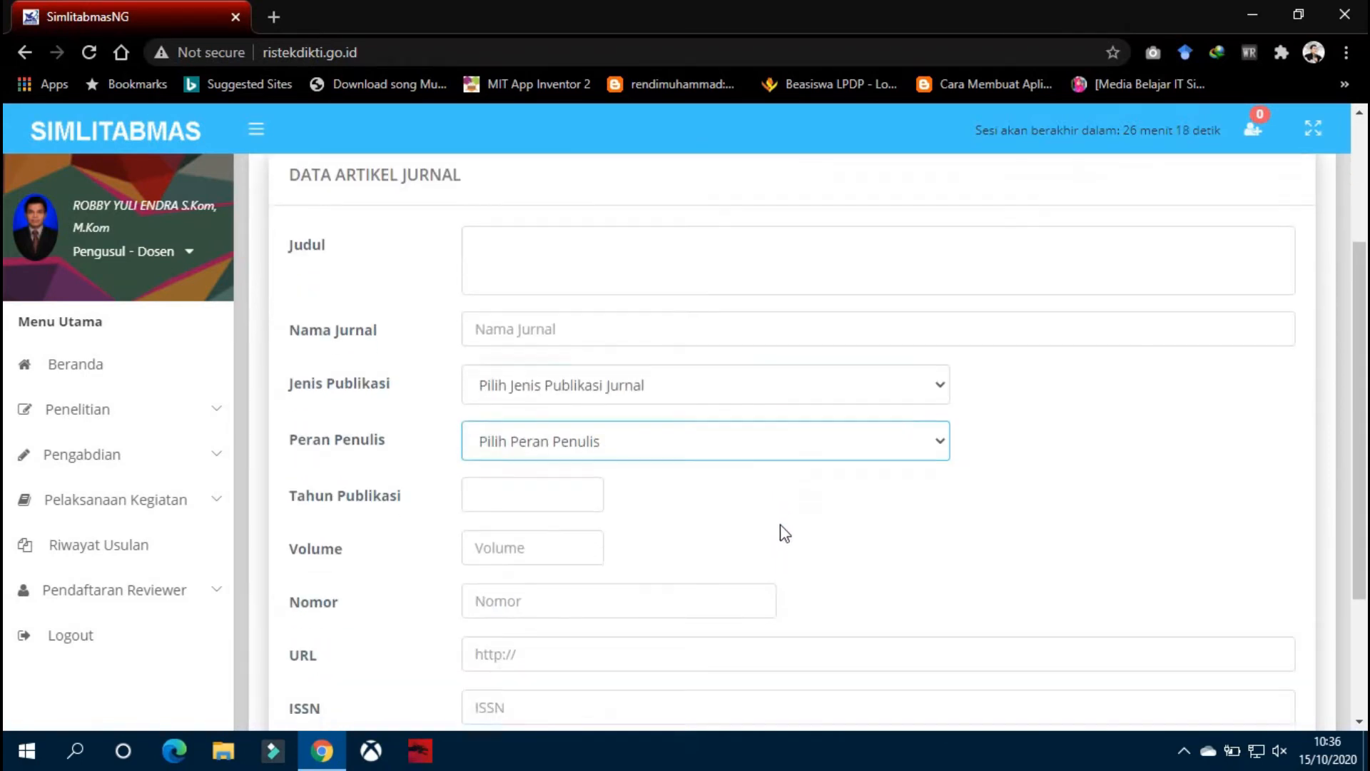
scroll(406, 559, "up", 4)
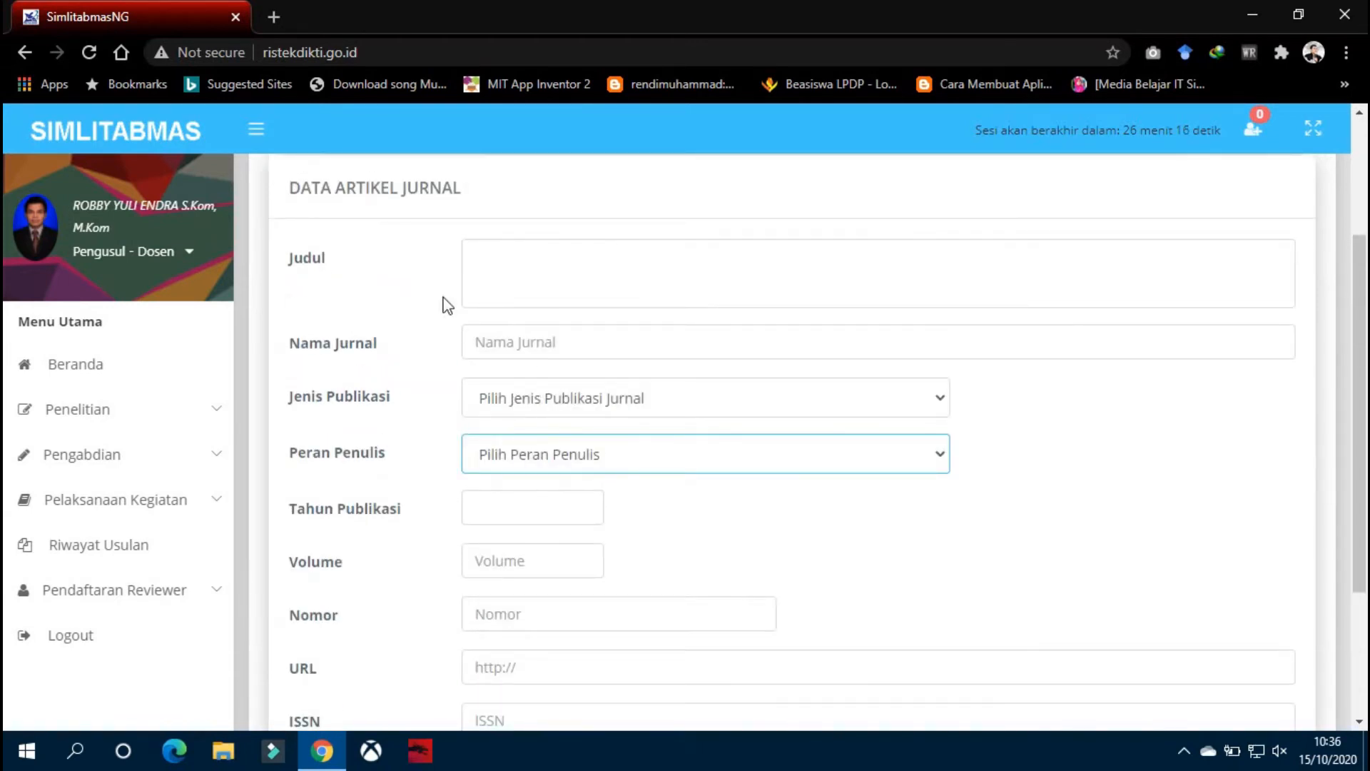
scroll(561, 431, "down", 2)
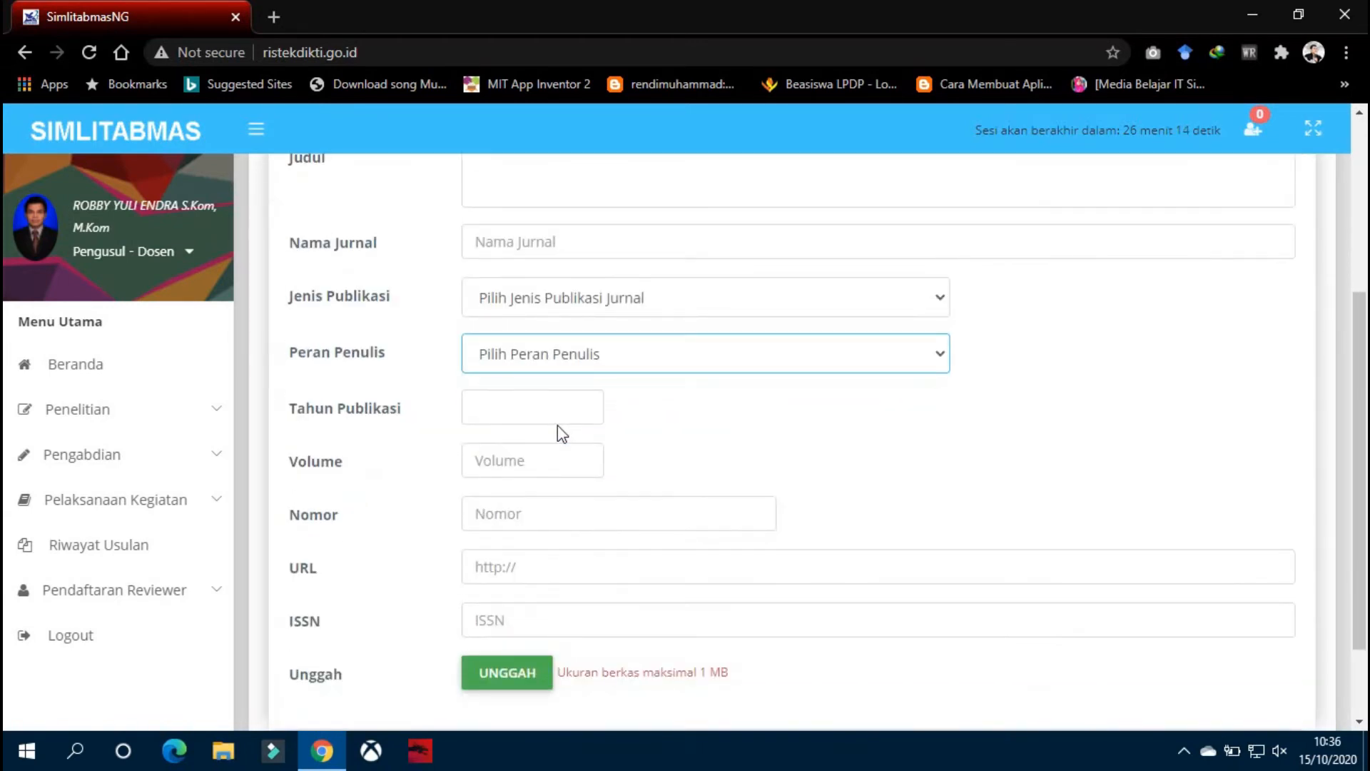
scroll(551, 415, "down", 2)
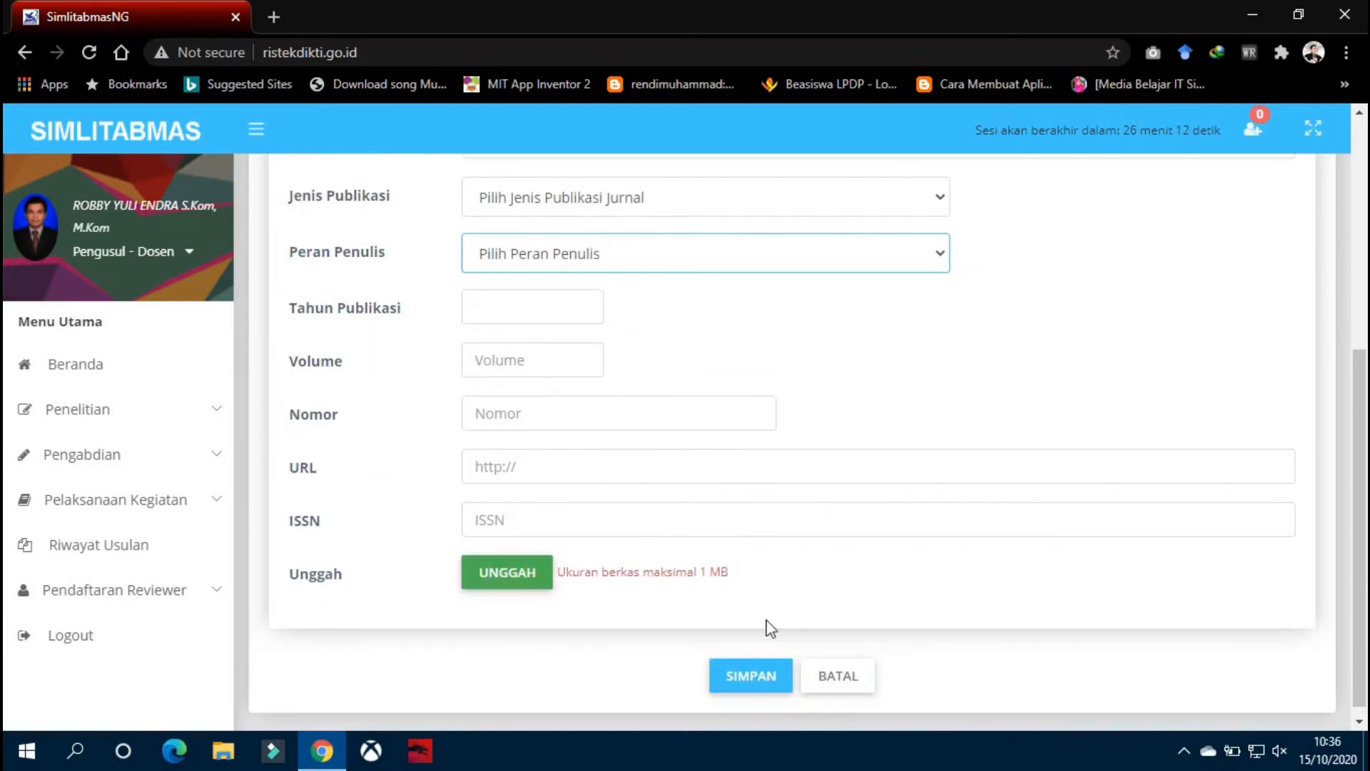
left_click(860, 677)
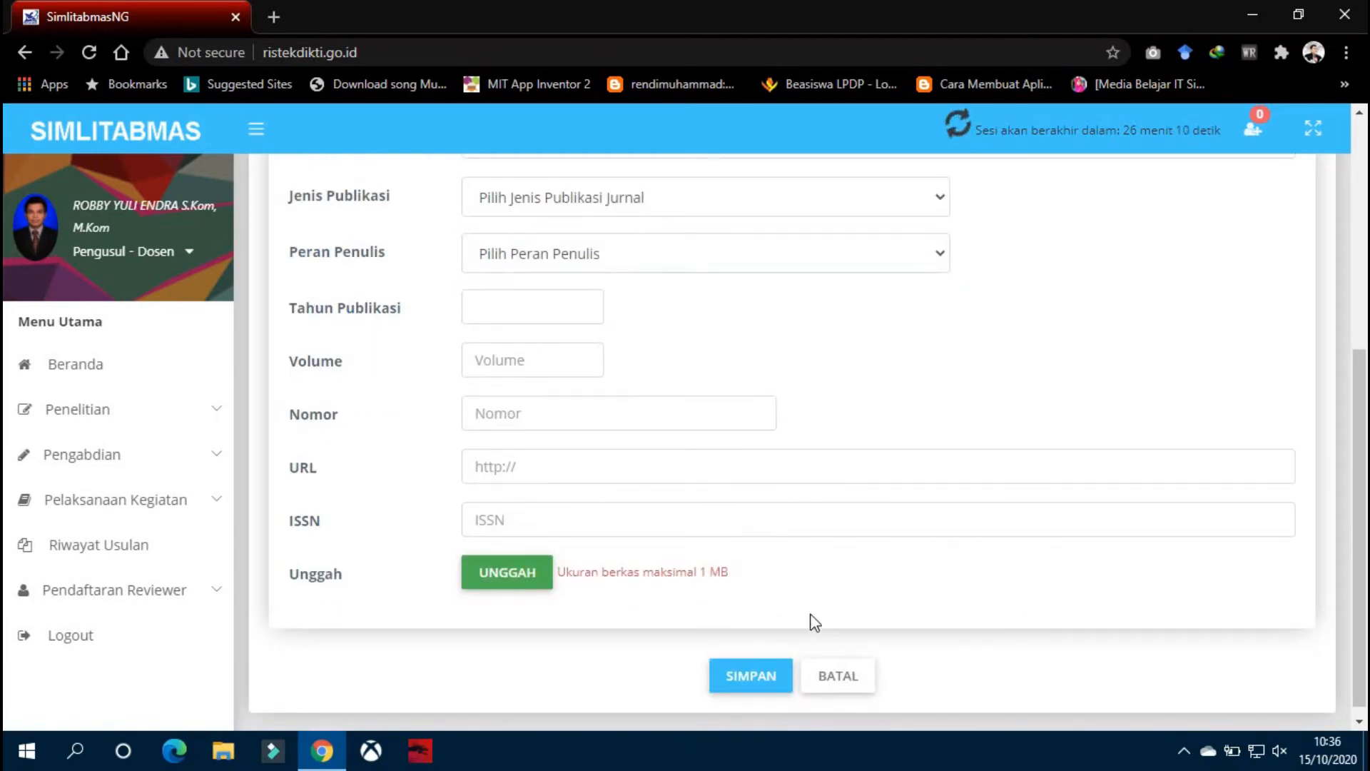
Look through the existing journal article entries in the Artikel Jurnal list.
scroll(785, 586, "down", 5)
scroll(718, 541, "down", 3)
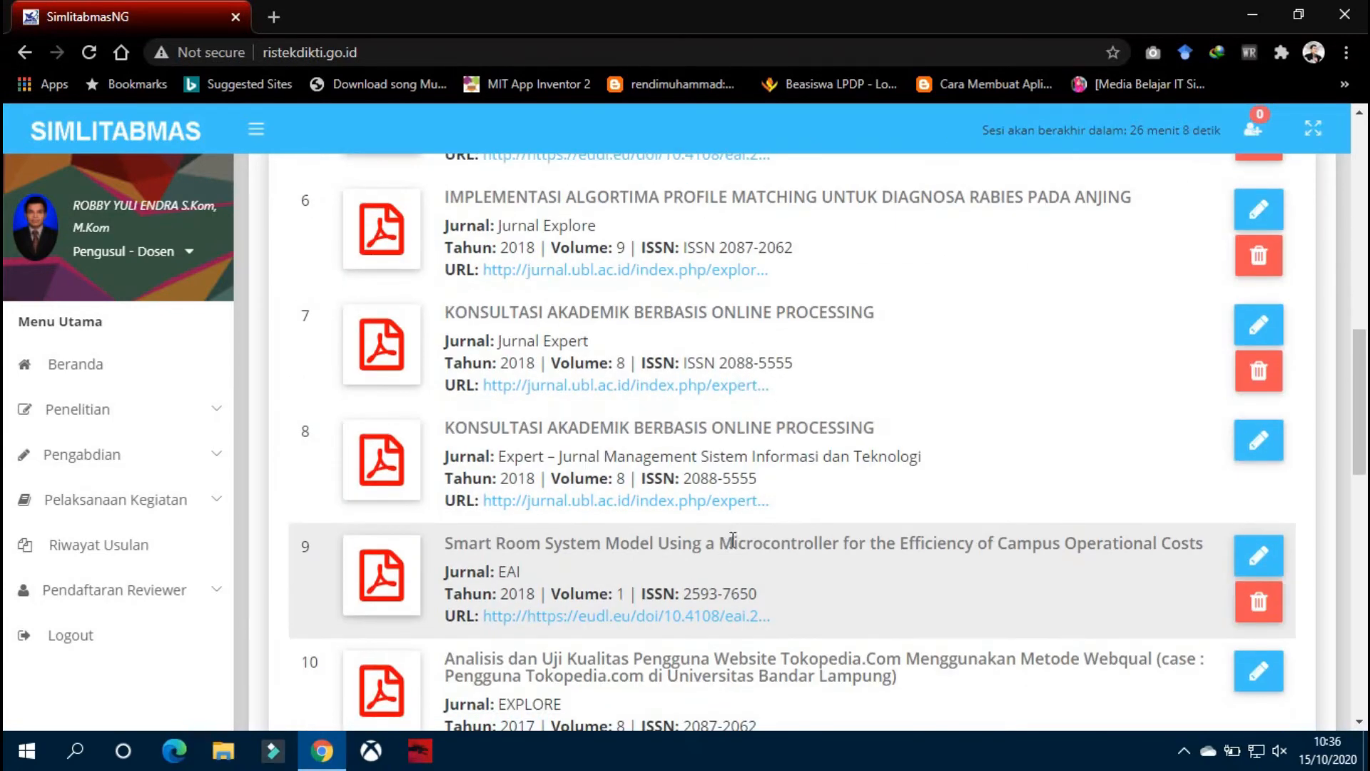
scroll(734, 541, "up", 10)
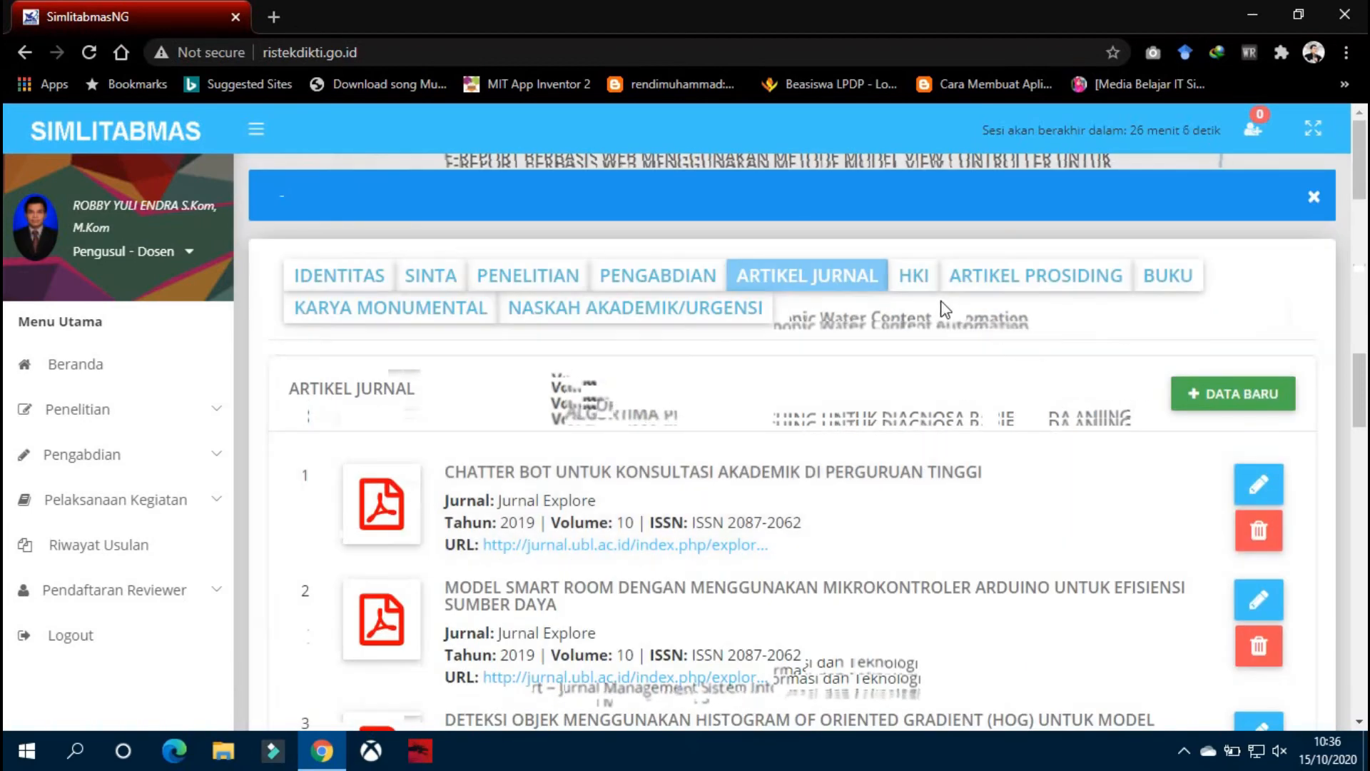
Open the intellectual property list (HKI) and examine a blank new-entry form, including the Jenis HKI options.
left_click(913, 282)
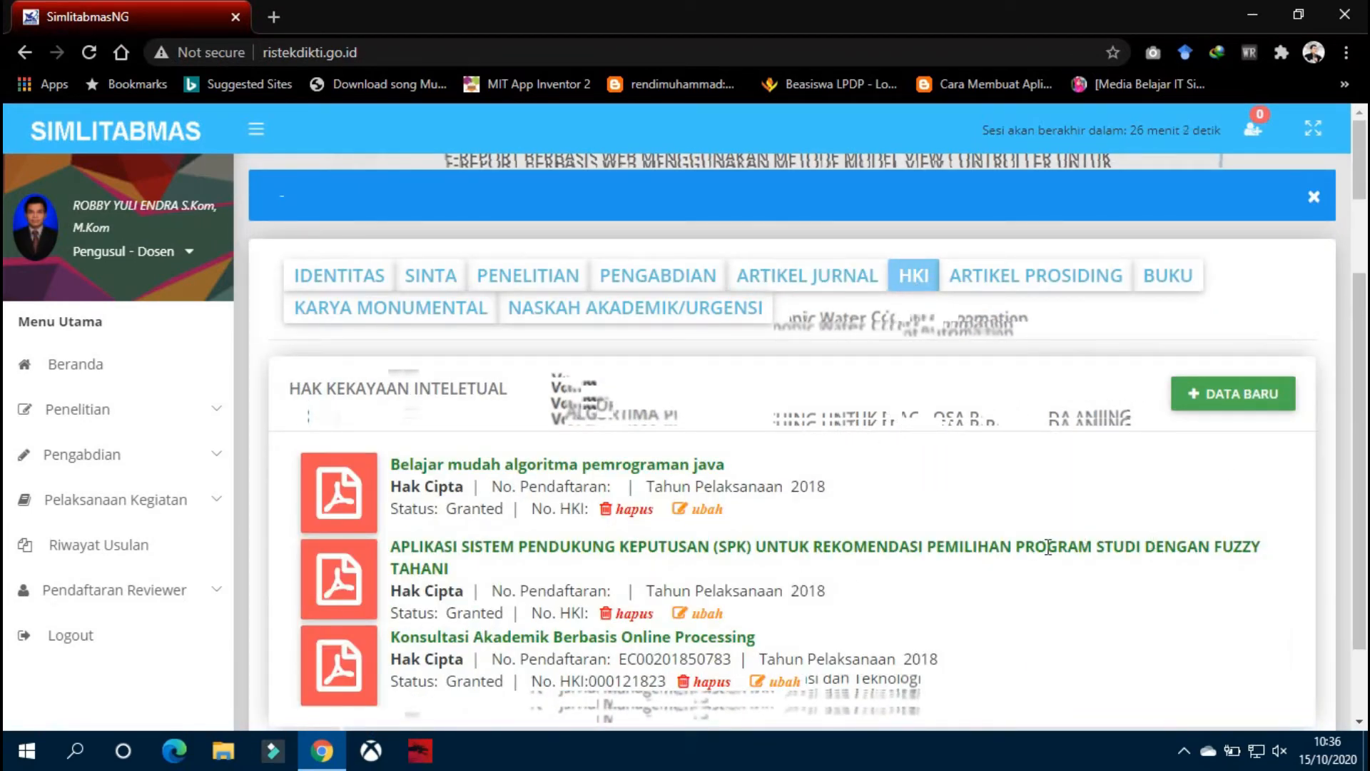
scroll(689, 634, "down", 1)
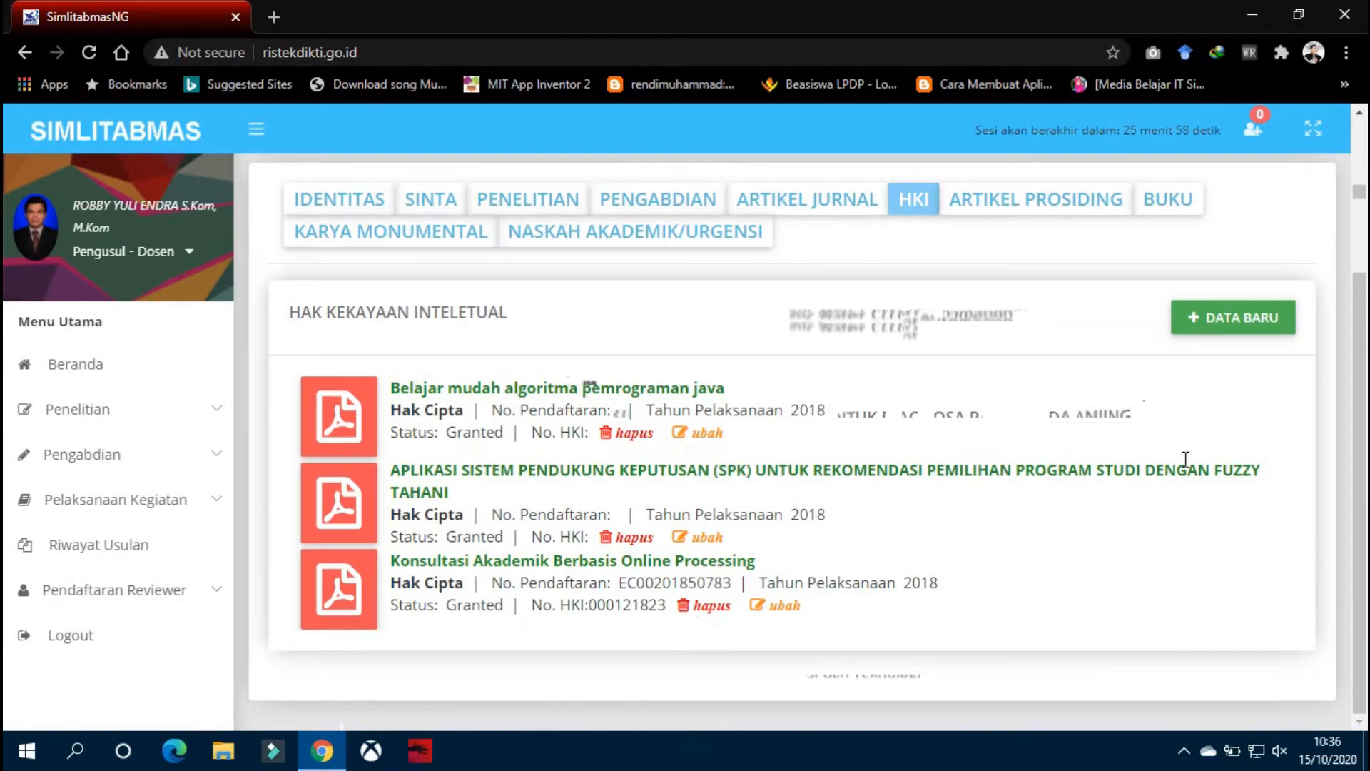
left_click(1238, 332)
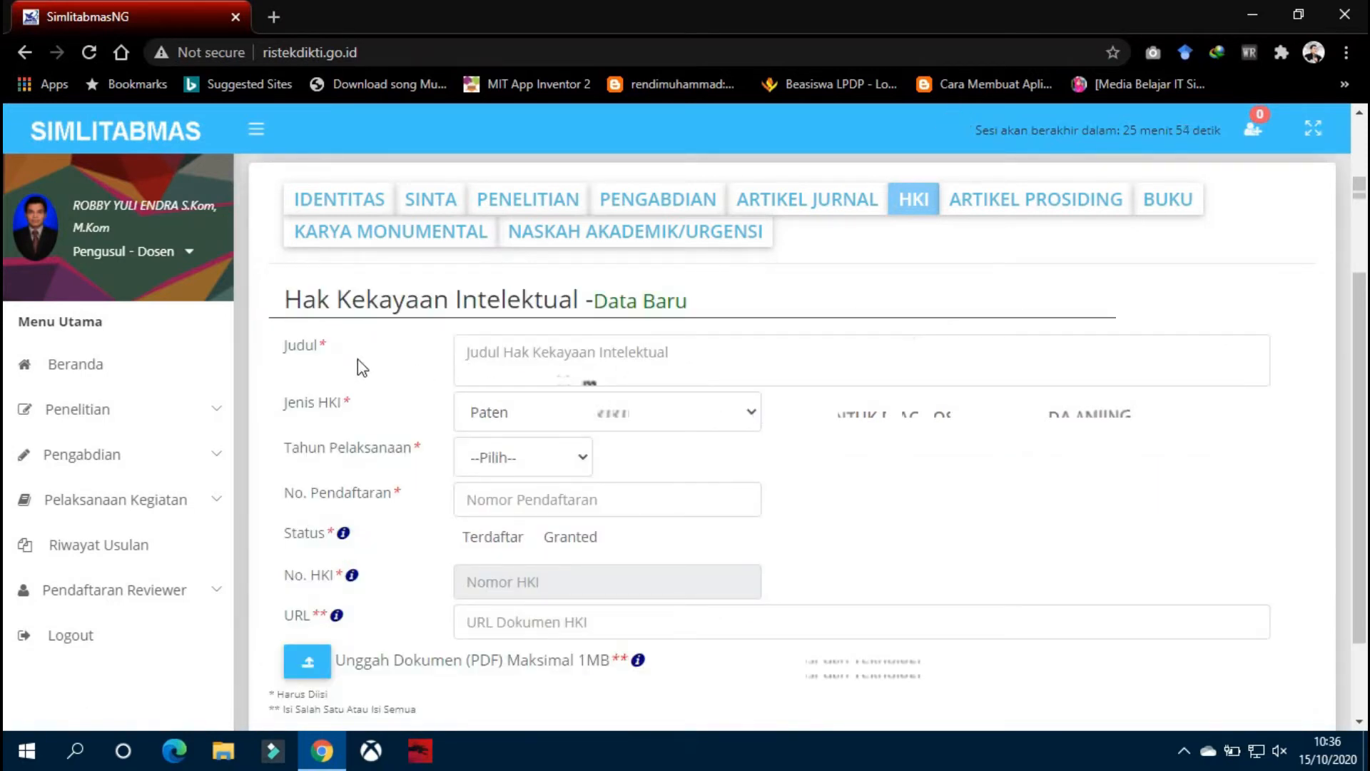
left_click(567, 427)
left_click(567, 427)
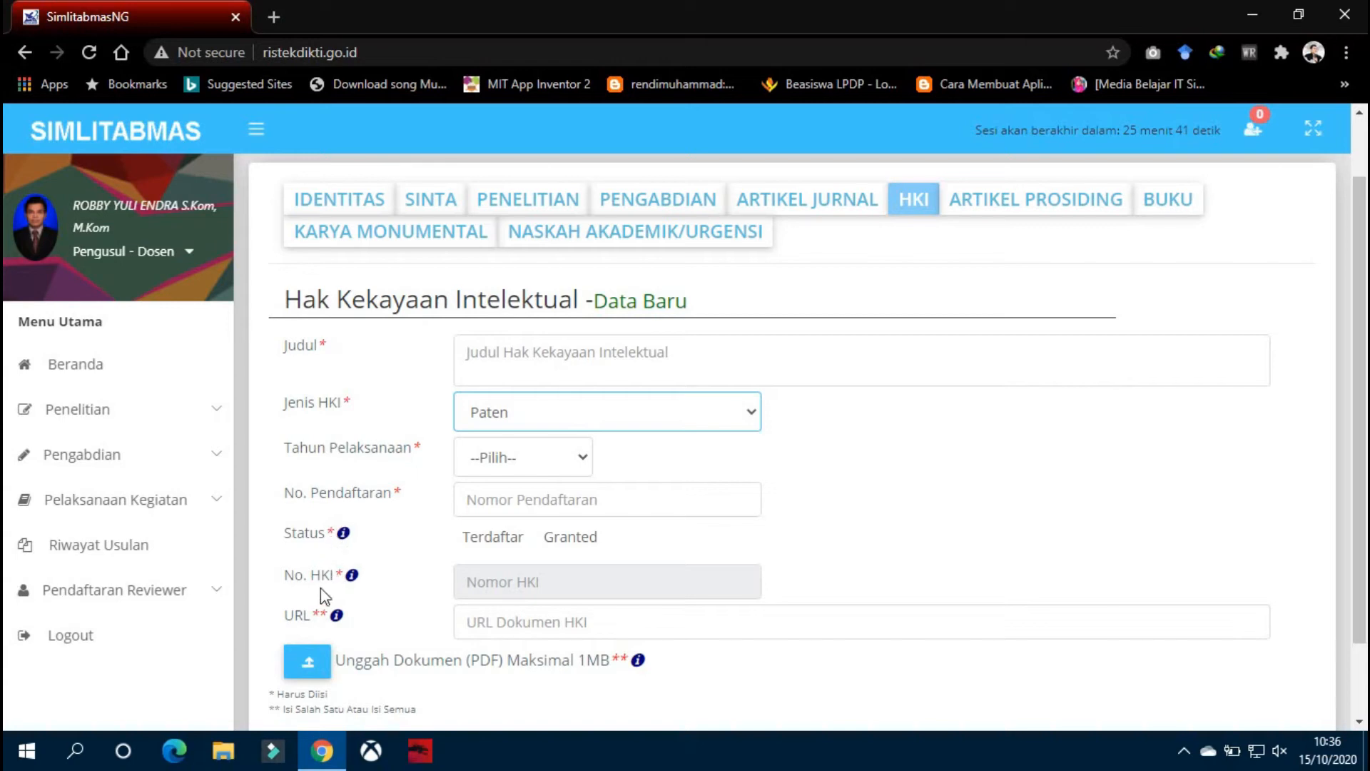
scroll(492, 571, "down", 1)
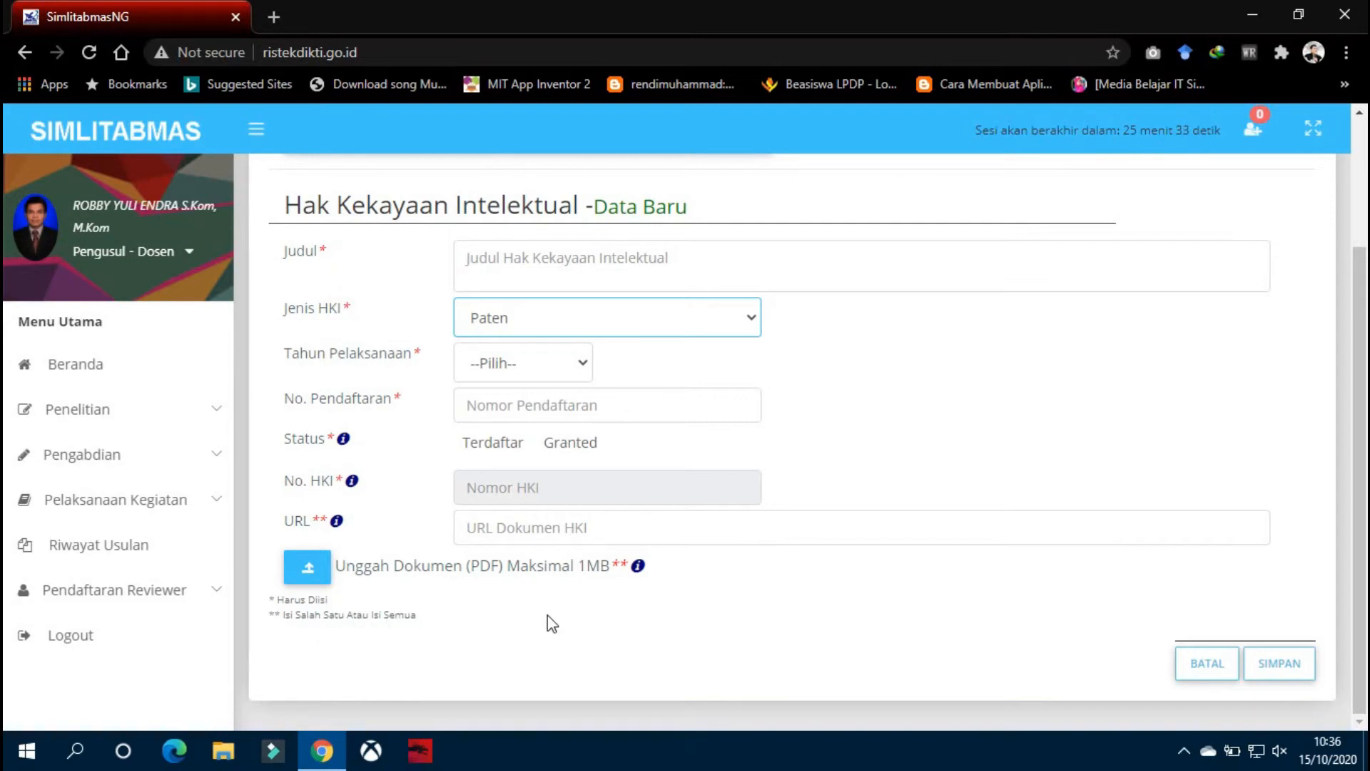
Look over the proceedings article list (Artikel Prosiding) and open a blank form for a new entry.
scroll(572, 560, "up", 3)
left_click(1030, 285)
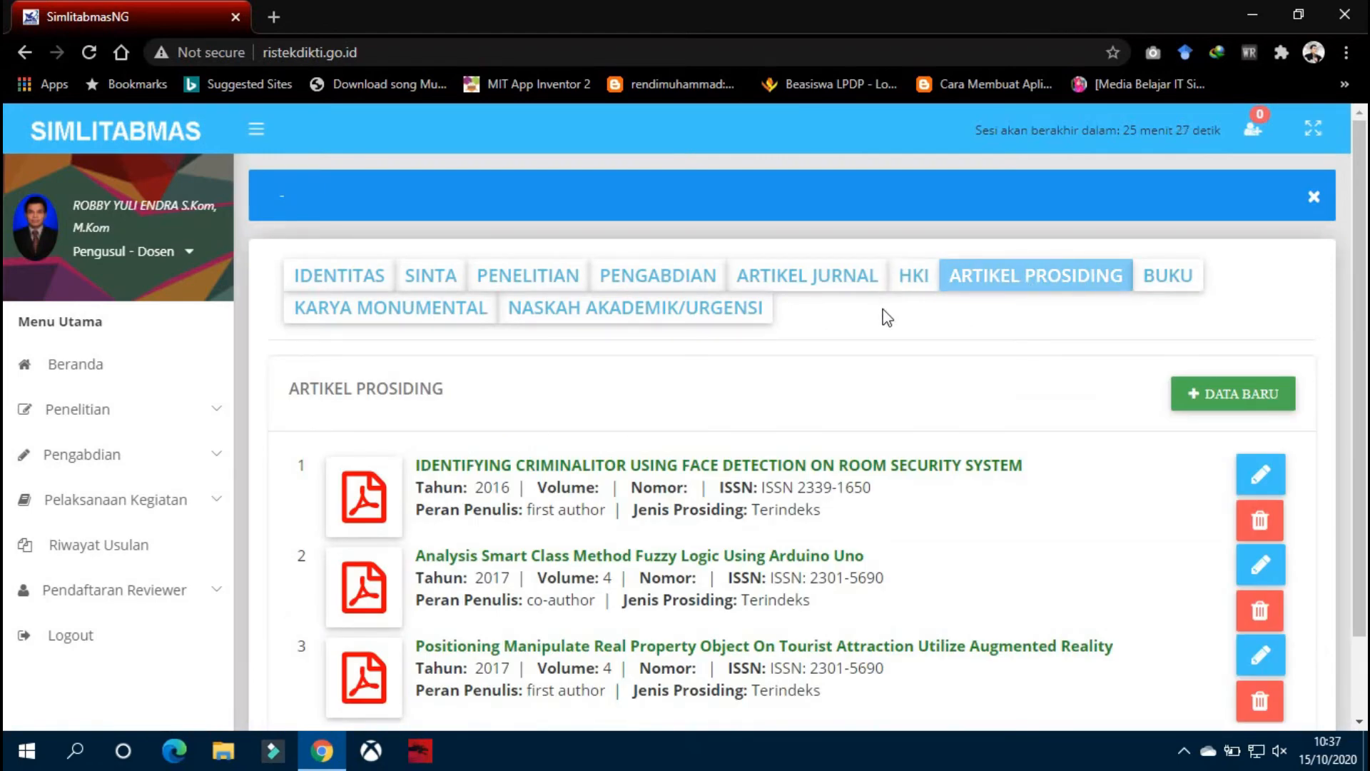
scroll(887, 318, "down", 2)
scroll(1011, 360, "up", 2)
left_click(1243, 395)
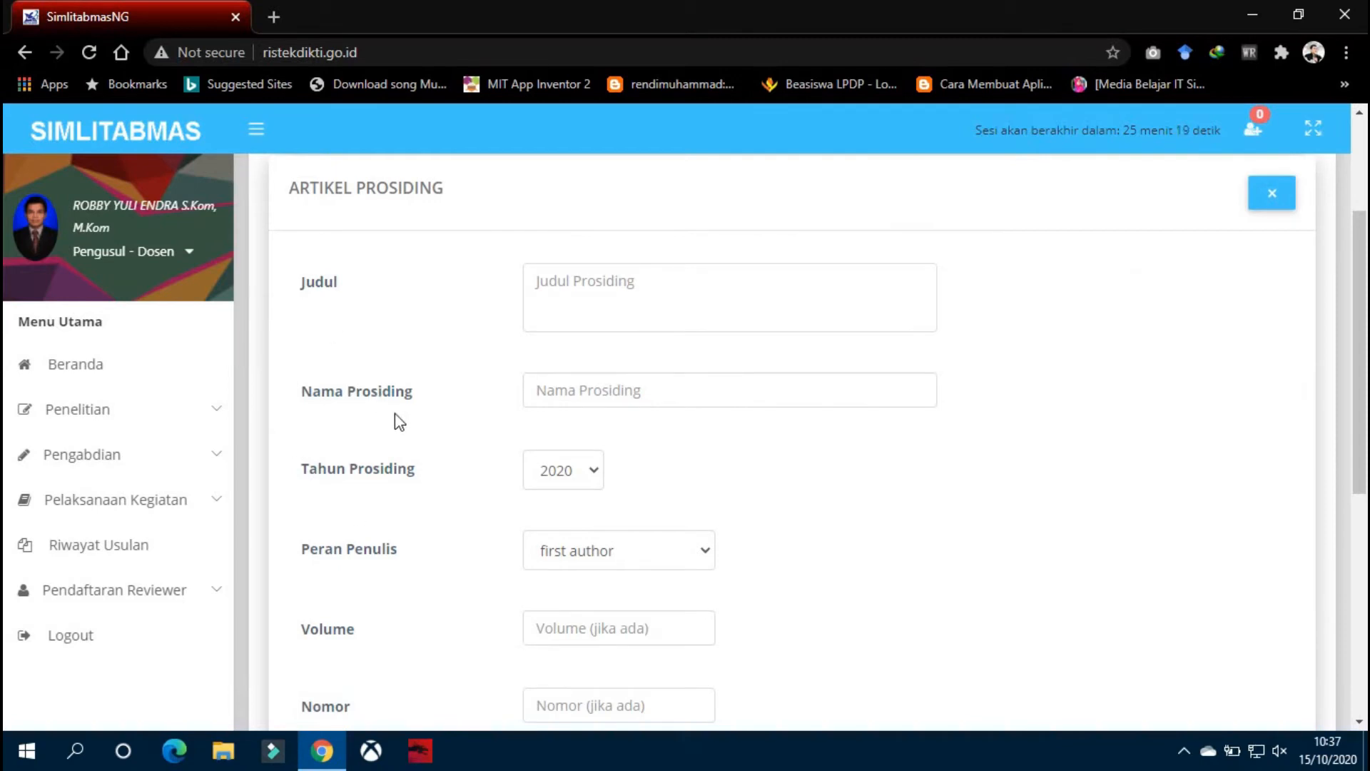
Examine the fields of the blank proceedings form down to the file upload, including the Jenis Prosiding options.
scroll(429, 406, "down", 1)
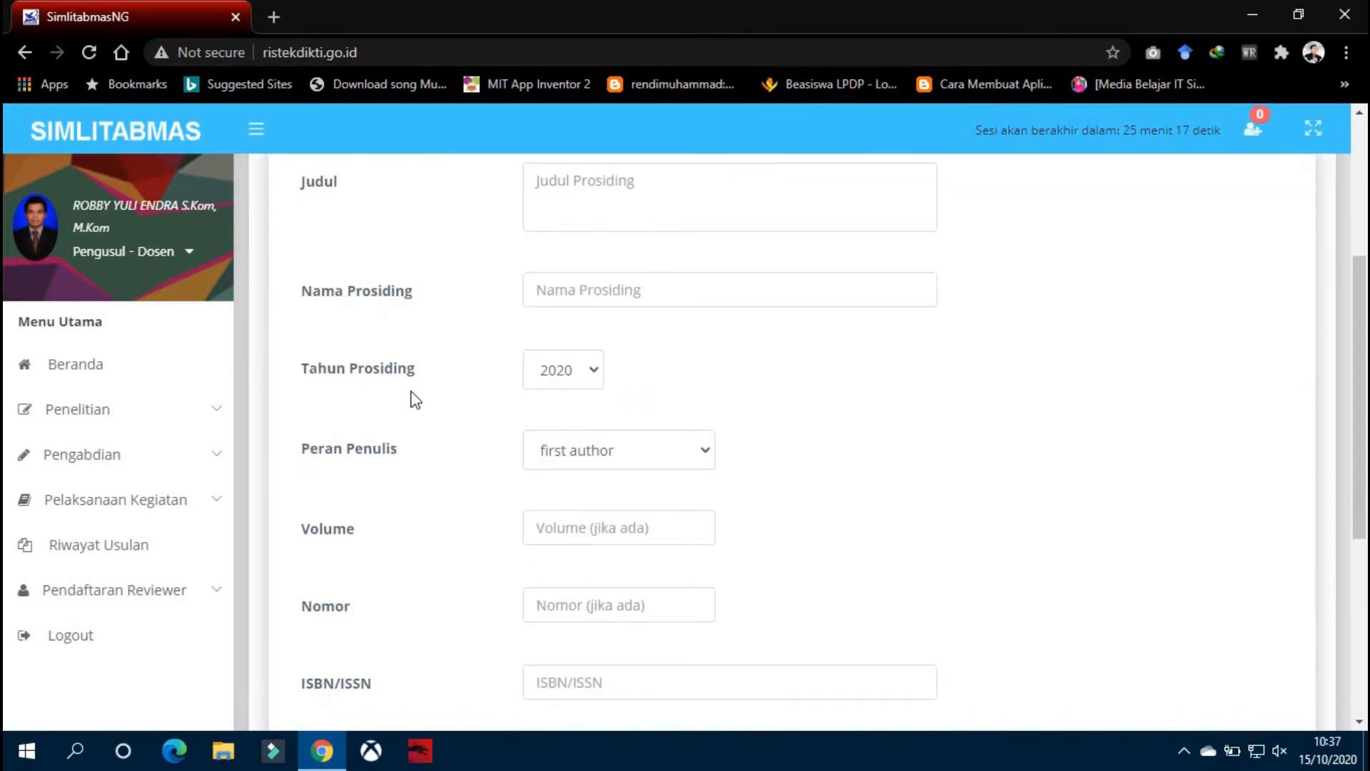
scroll(400, 454, "down", 1)
scroll(385, 456, "down", 1)
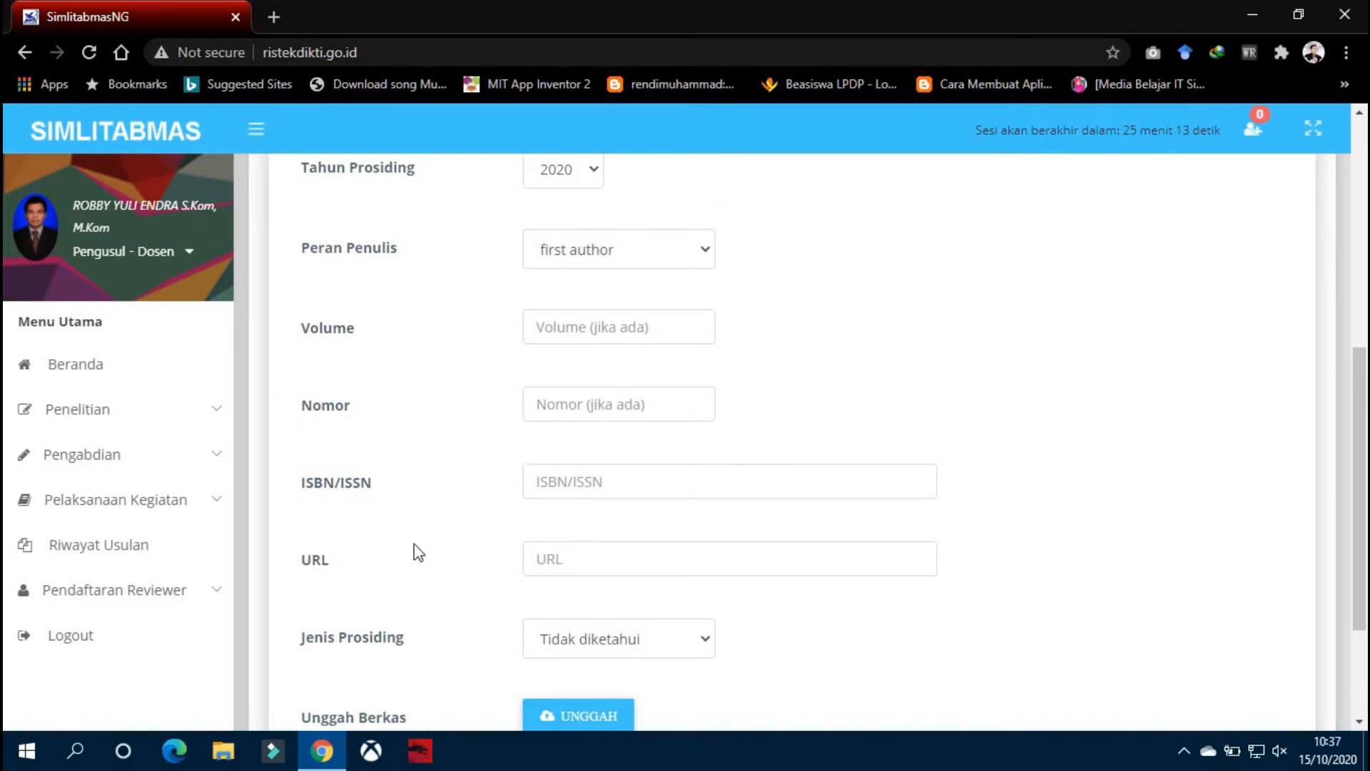
scroll(411, 550, "down", 1)
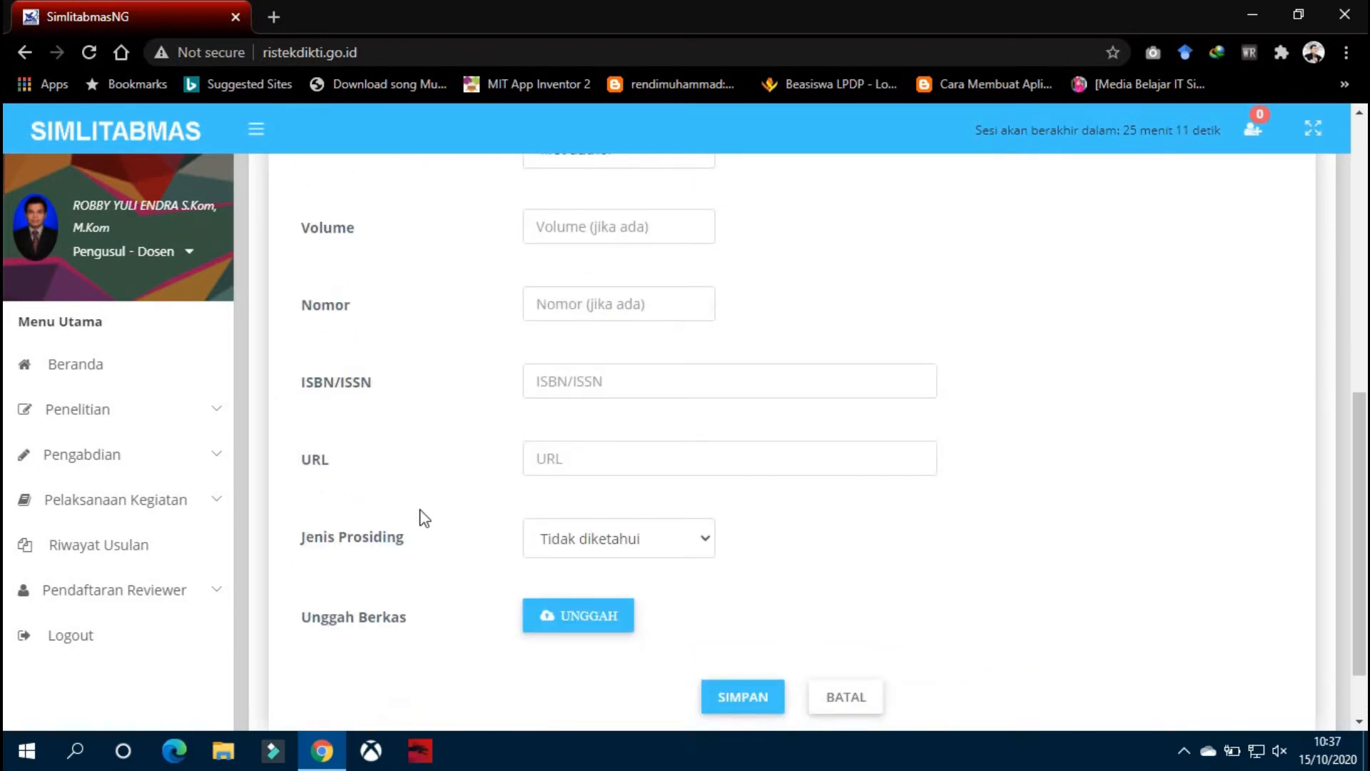
left_click(557, 534)
left_click(568, 541)
scroll(407, 622, "down", 1)
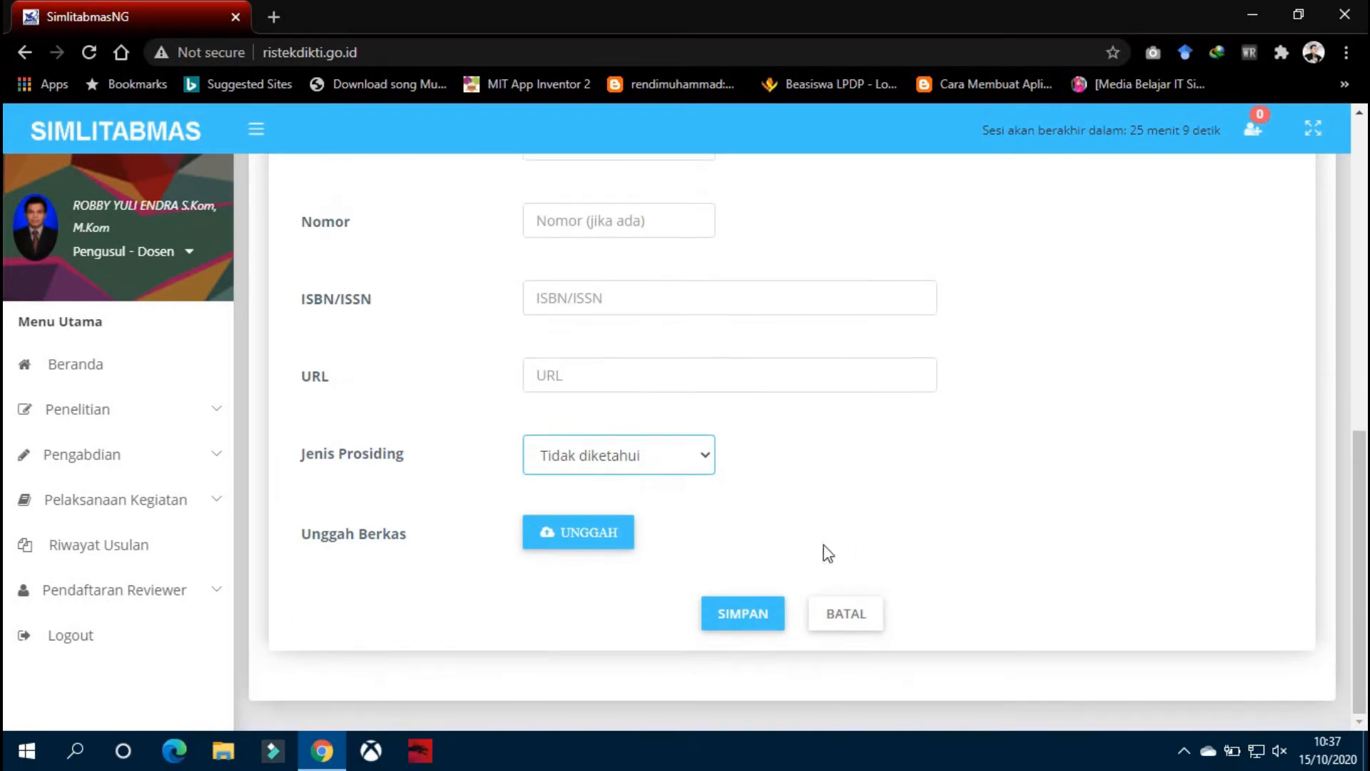
Open the book list (Buku), start a blank new-book form and examine its fields from title to file upload.
scroll(753, 621, "up", 1)
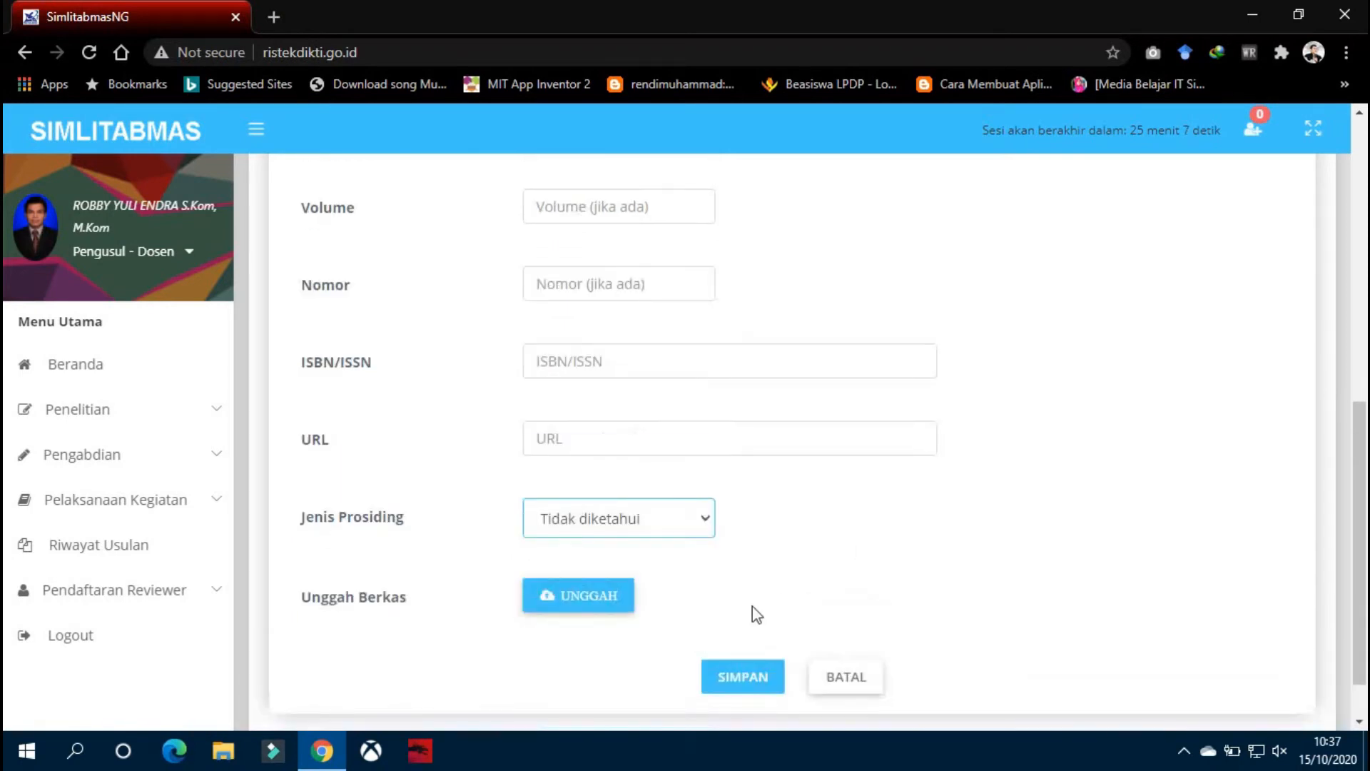
scroll(753, 606, "up", 3)
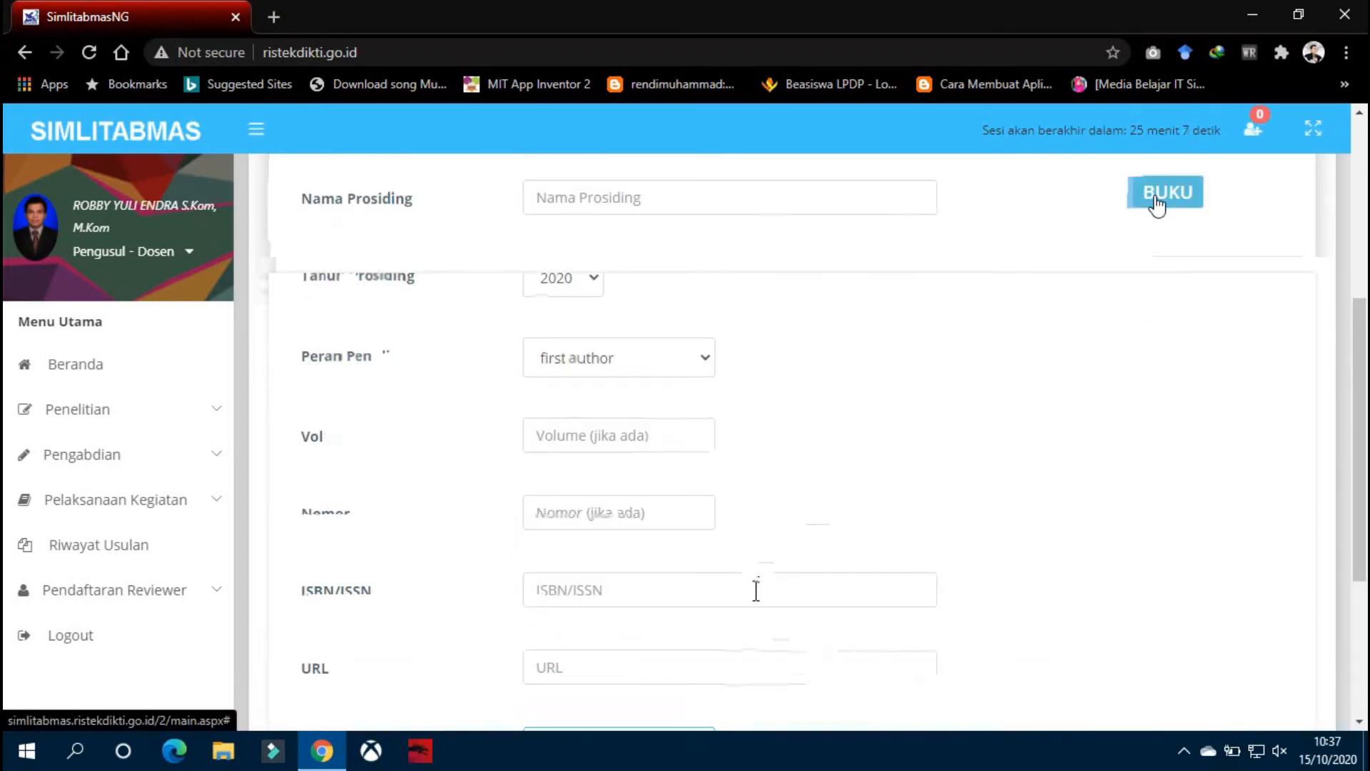
left_click(1157, 204)
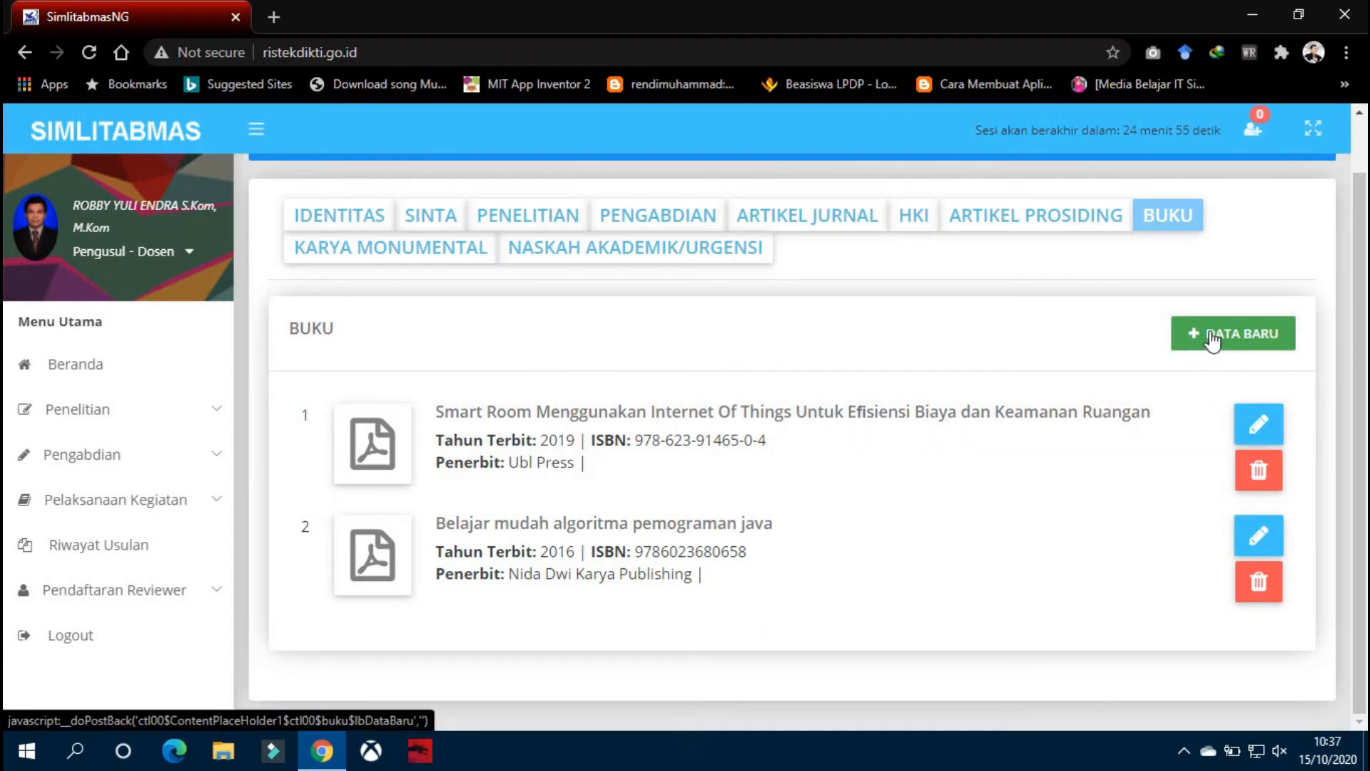
left_click(1211, 341)
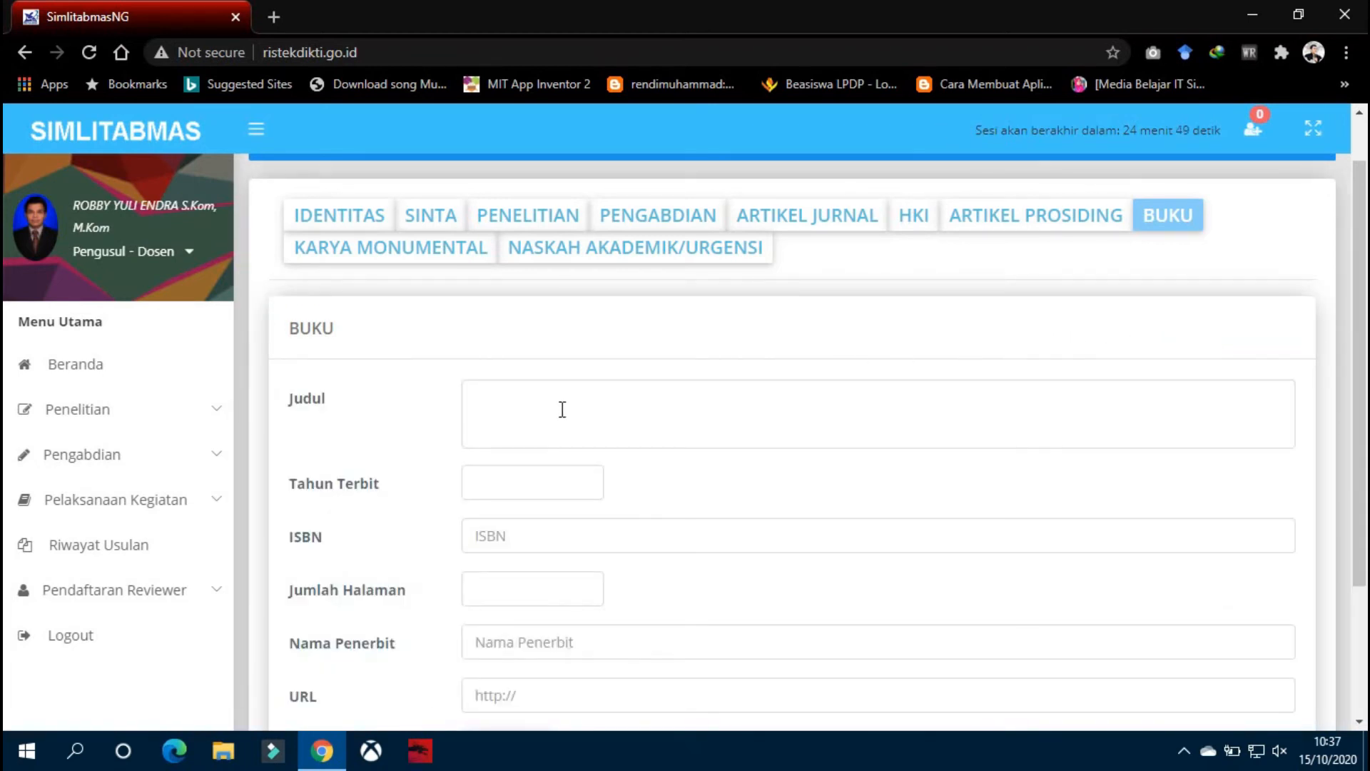
scroll(562, 409, "down", 2)
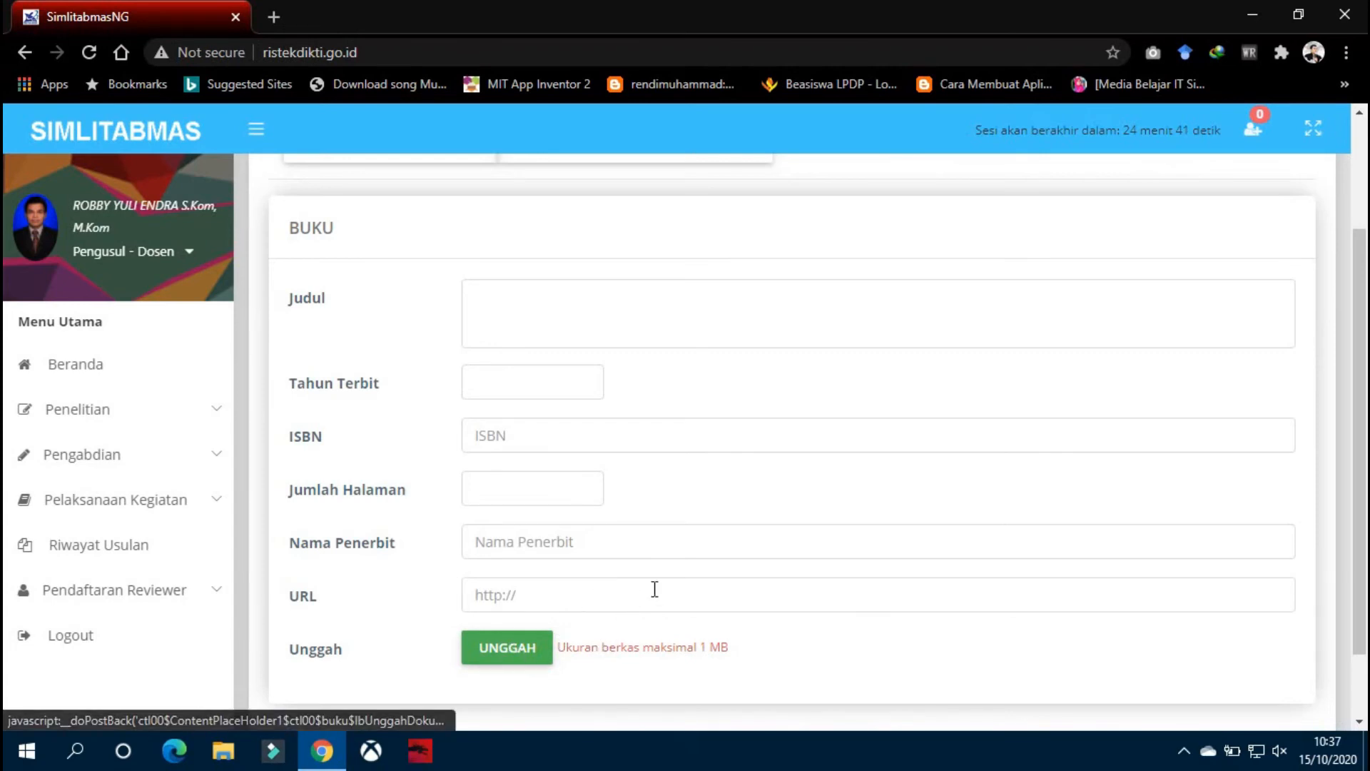
scroll(661, 591, "up", 2)
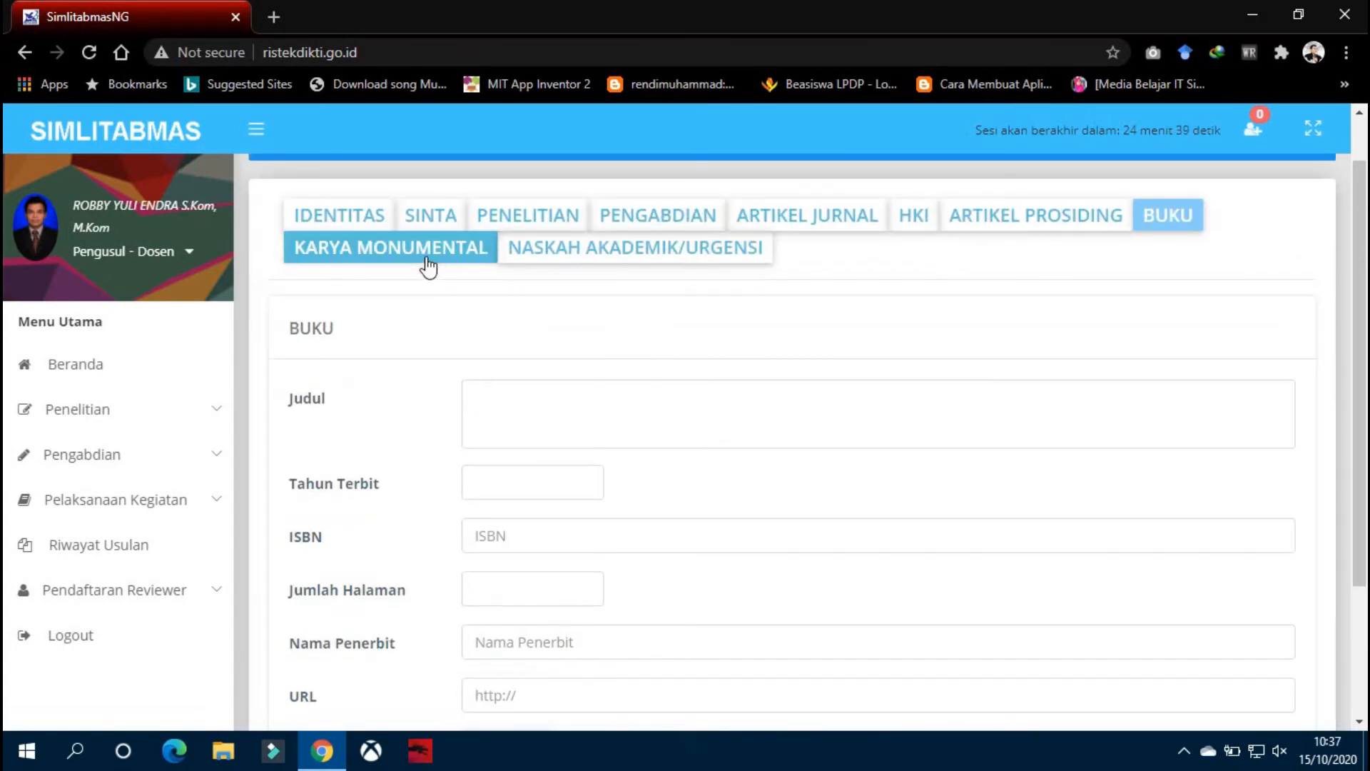
scroll(612, 465, "down", 4)
scroll(595, 456, "up", 1)
scroll(500, 343, "up", 3)
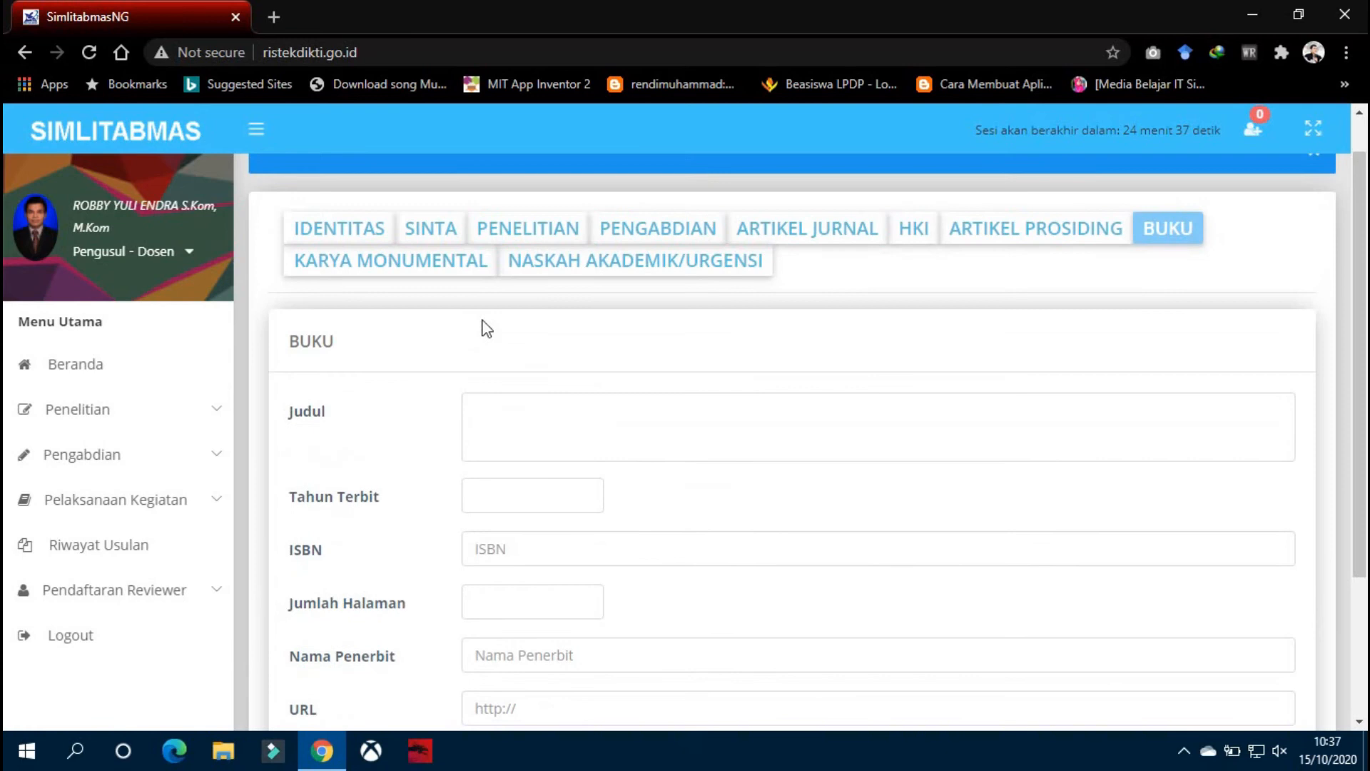
Open the monumental works list (Karya Monumental), start a blank new-entry form and examine the Jenis Karya Monumental options.
left_click(446, 270)
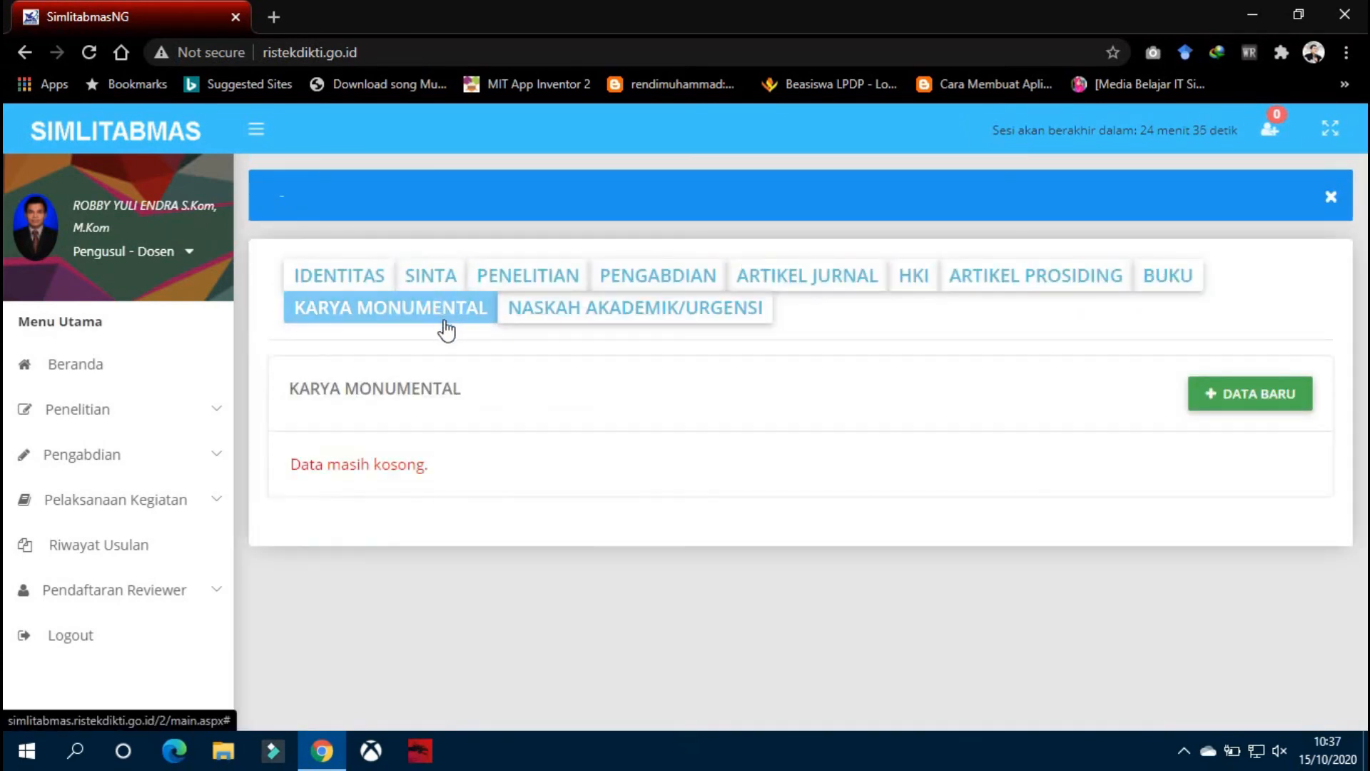
left_click(1256, 403)
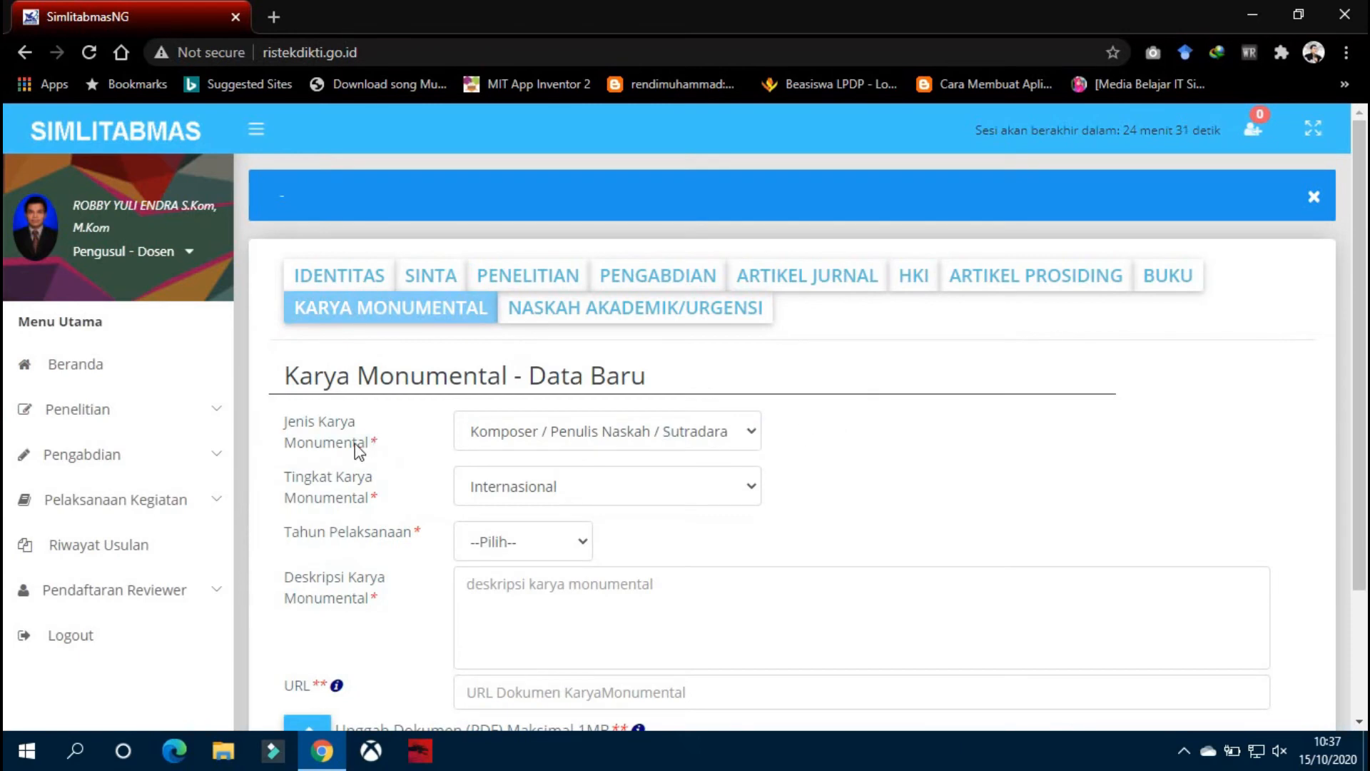
left_click(686, 450)
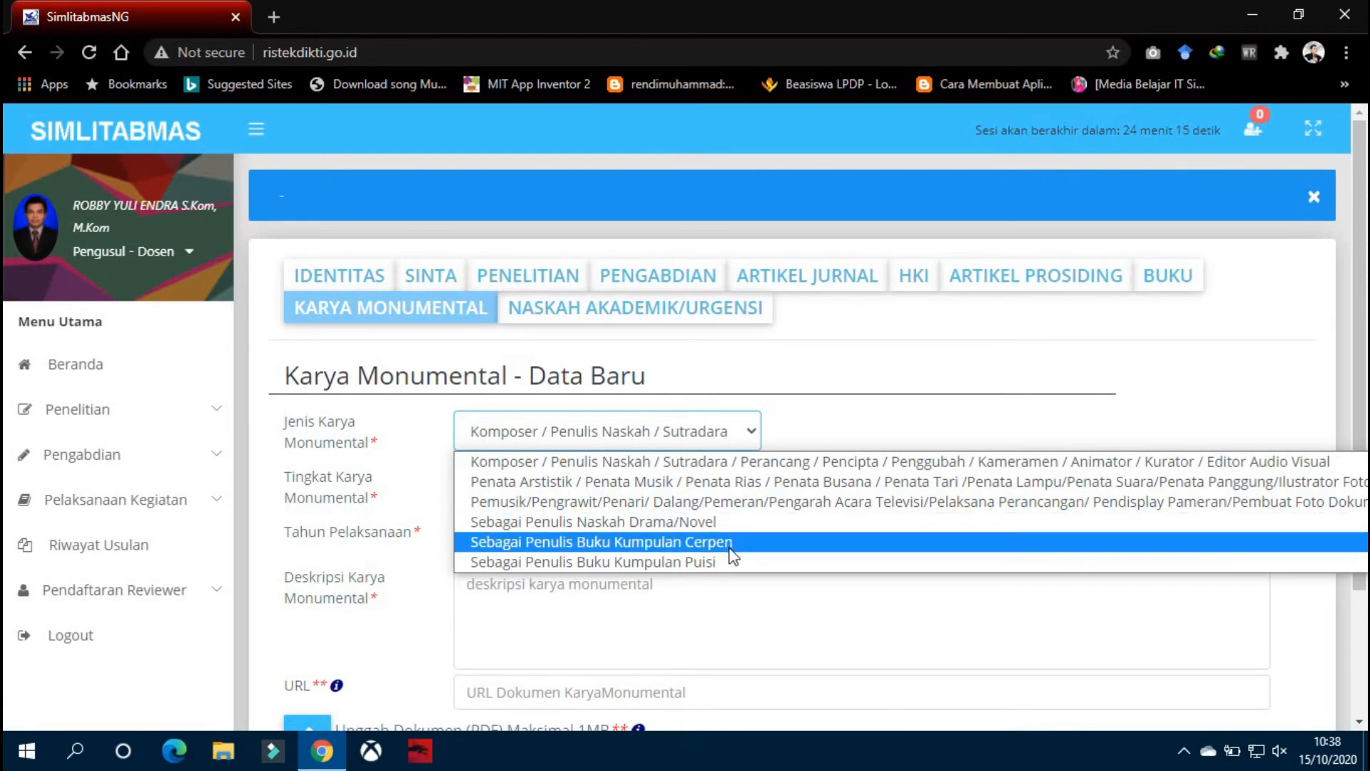
left_click(769, 591)
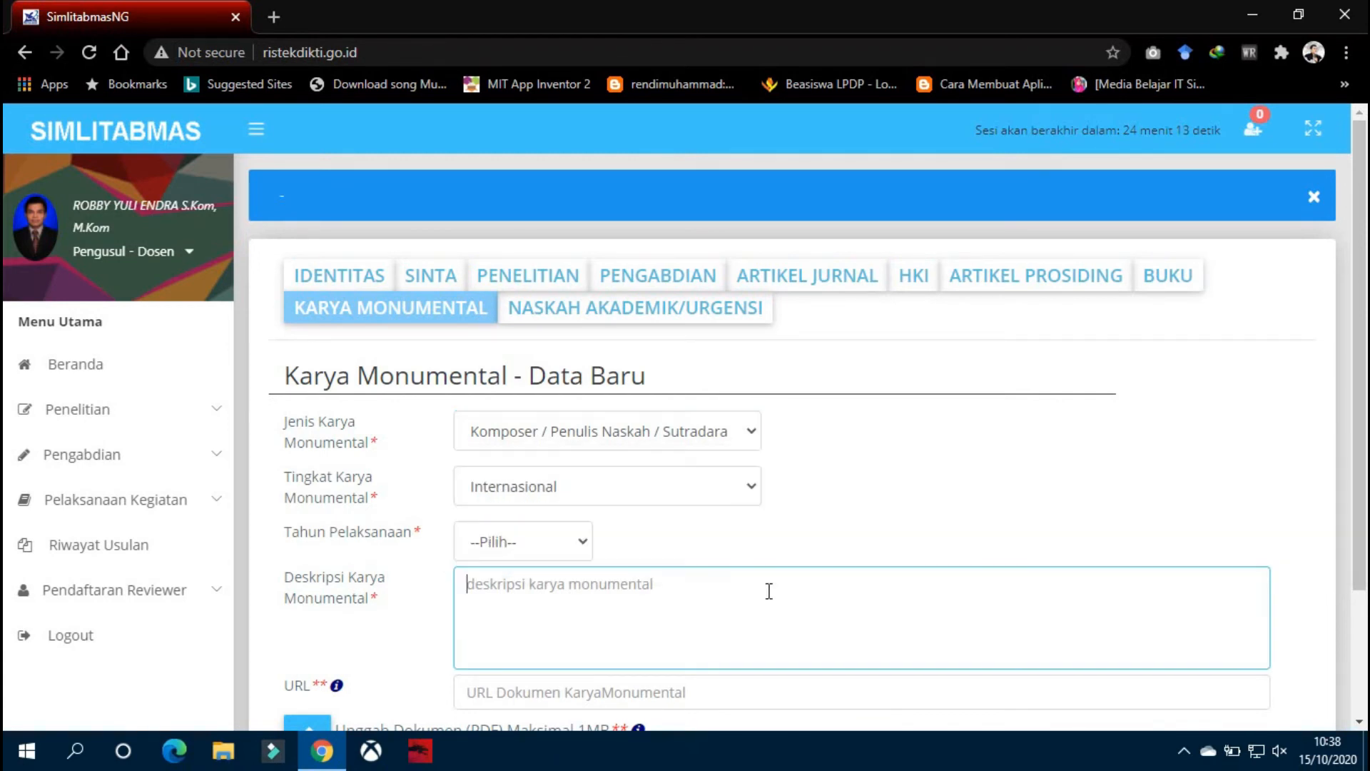
Examine the blank monumental work form from Tingkat and Tahun Pelaksanaan down to the PDF upload, and cancel the entry.
left_click(577, 488)
left_click(576, 488)
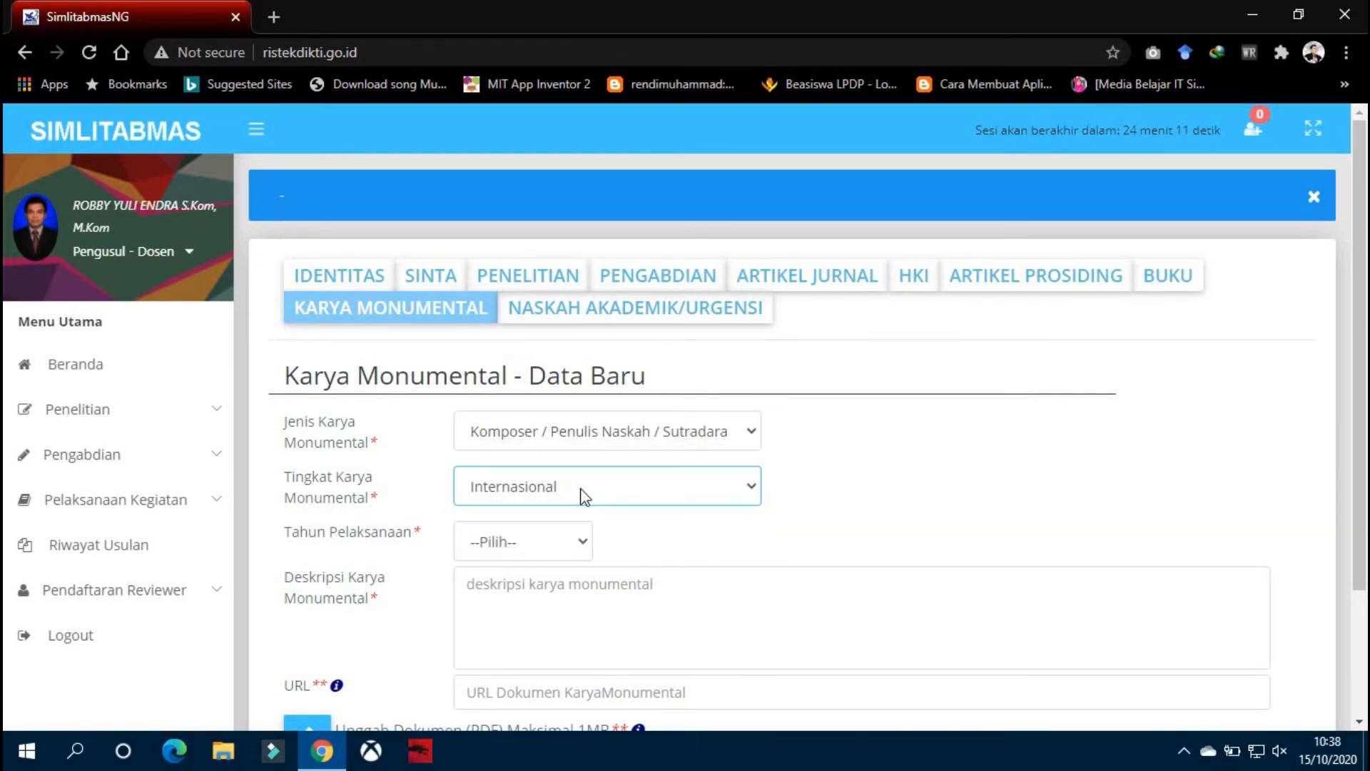
left_click(561, 552)
left_click(560, 551)
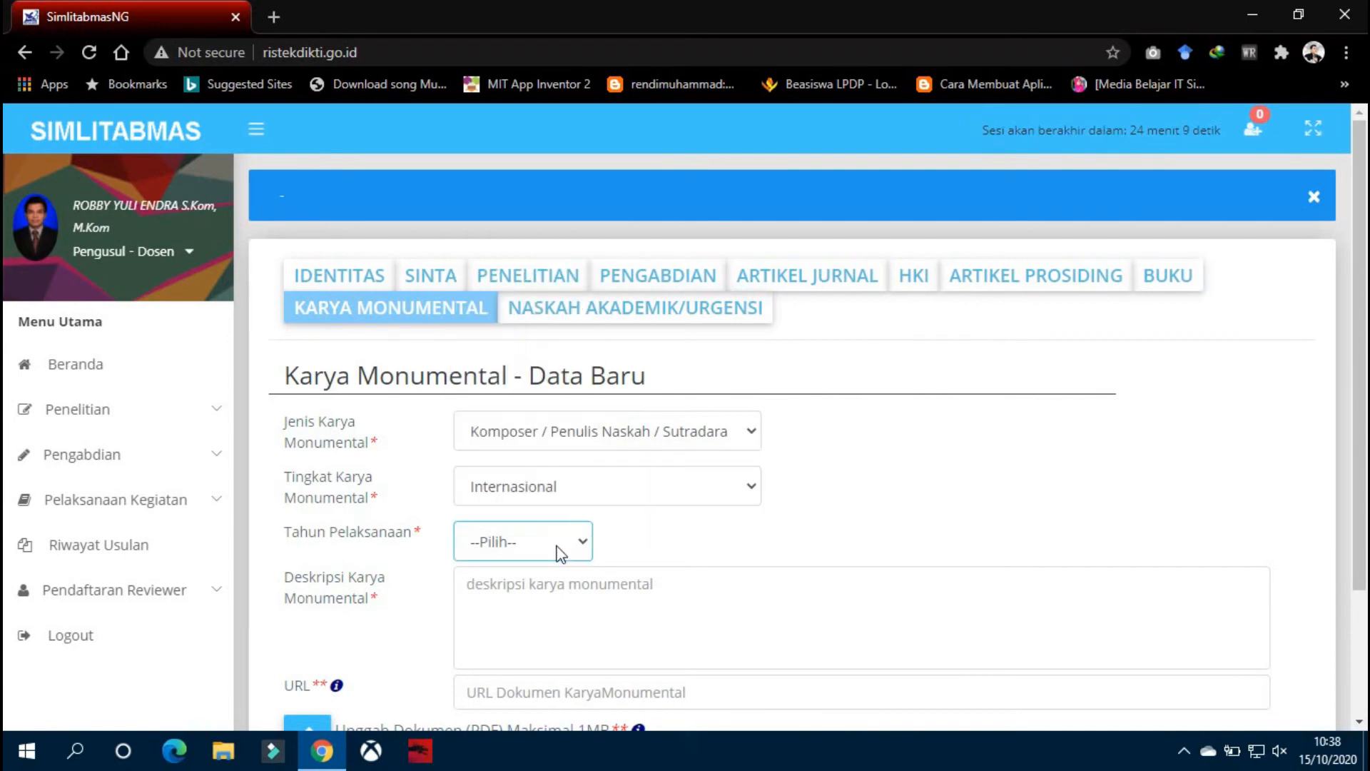
scroll(434, 559, "down", 2)
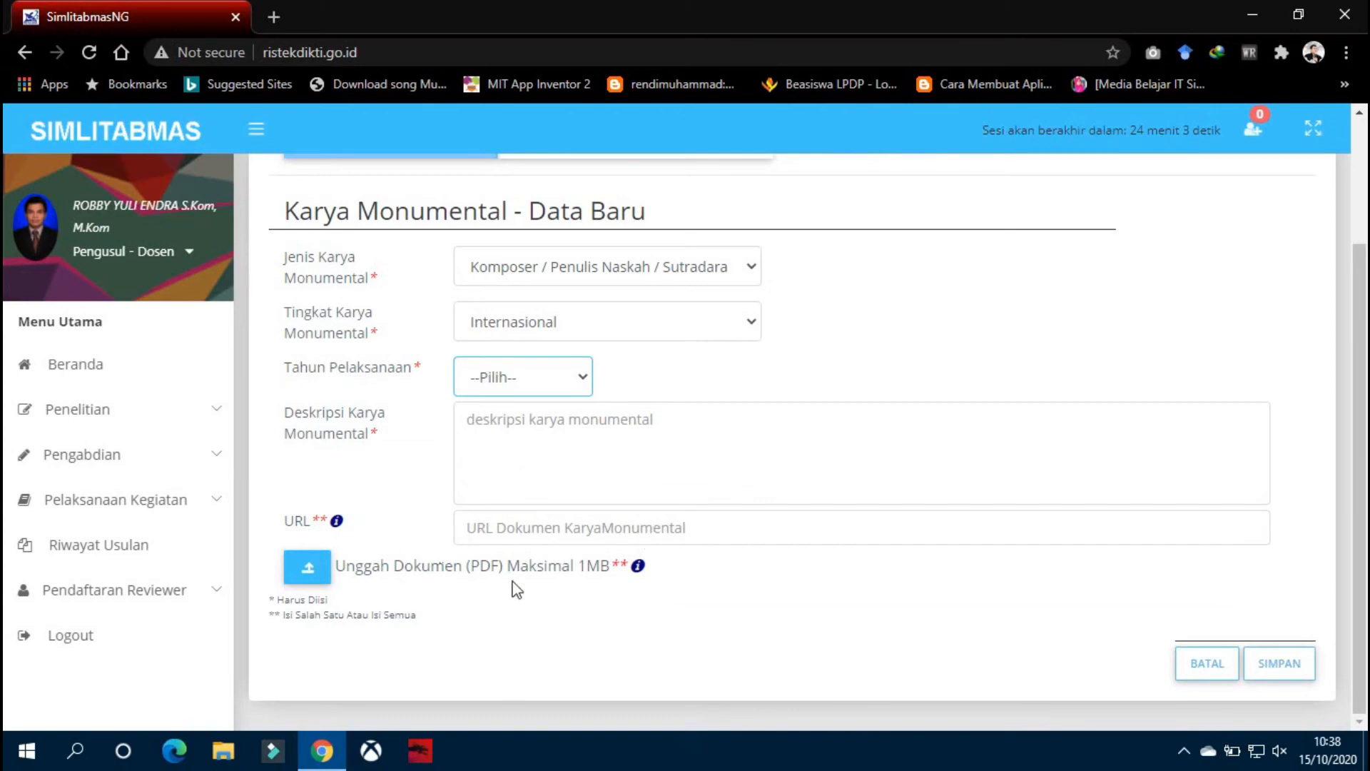
scroll(522, 591, "up", 1)
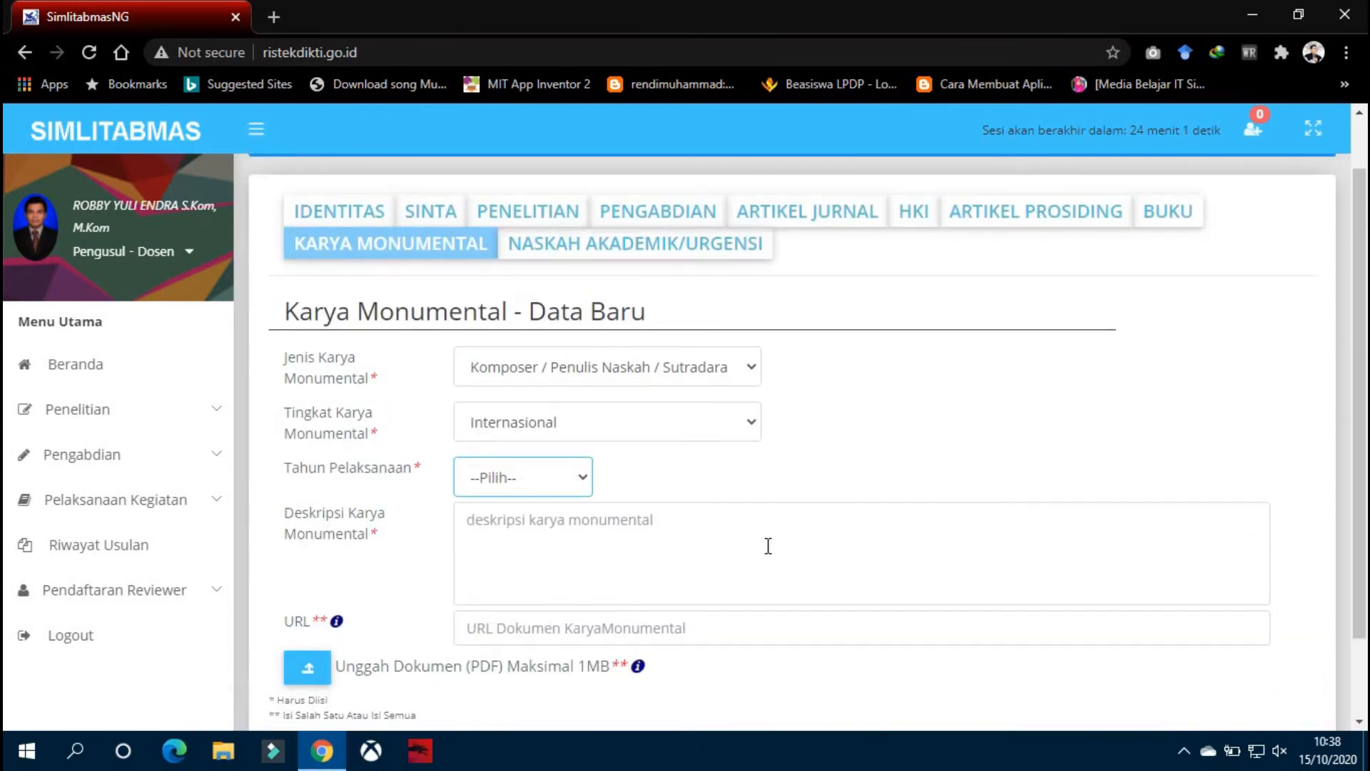
scroll(769, 546, "down", 1)
left_click(1208, 661)
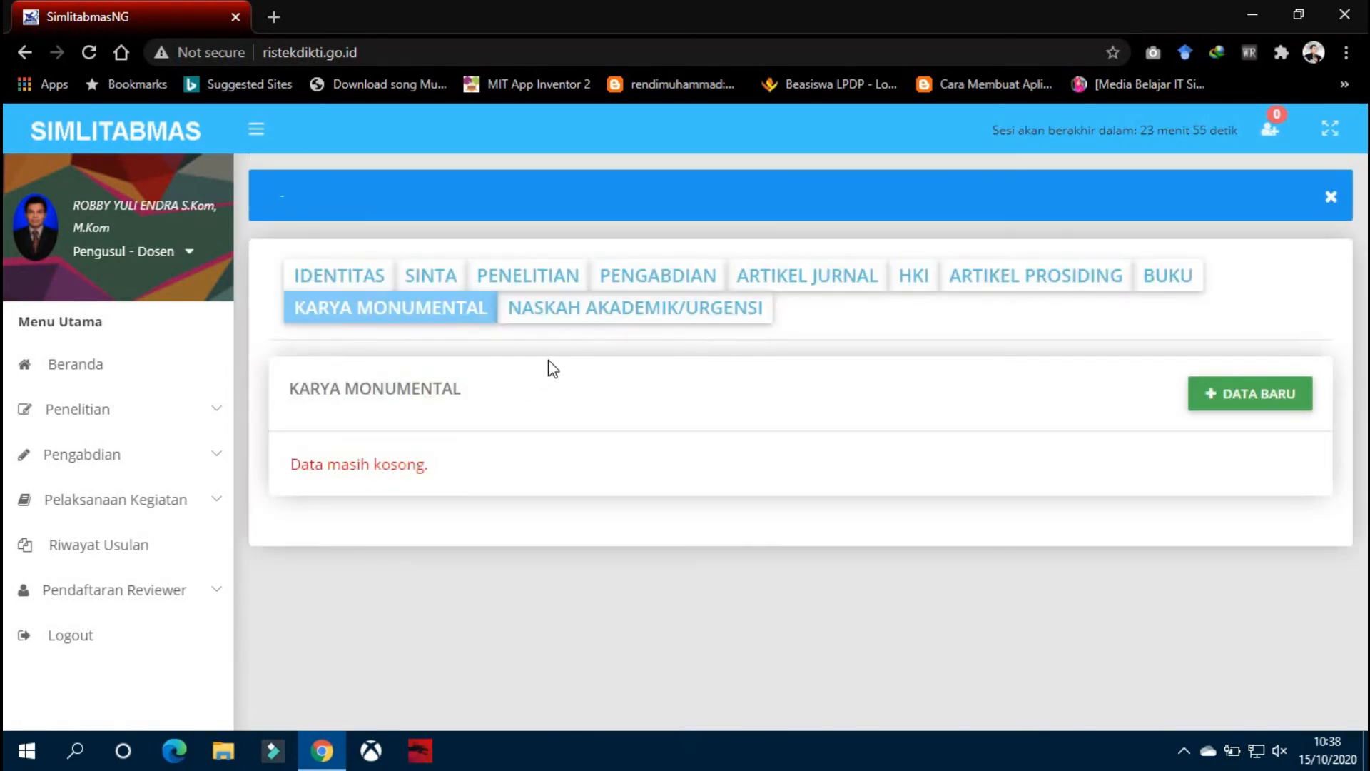
Open the Naskah Akademik/Urgensi section with a blank new-entry form and examine its year, manuscript type and title fields.
left_click(578, 325)
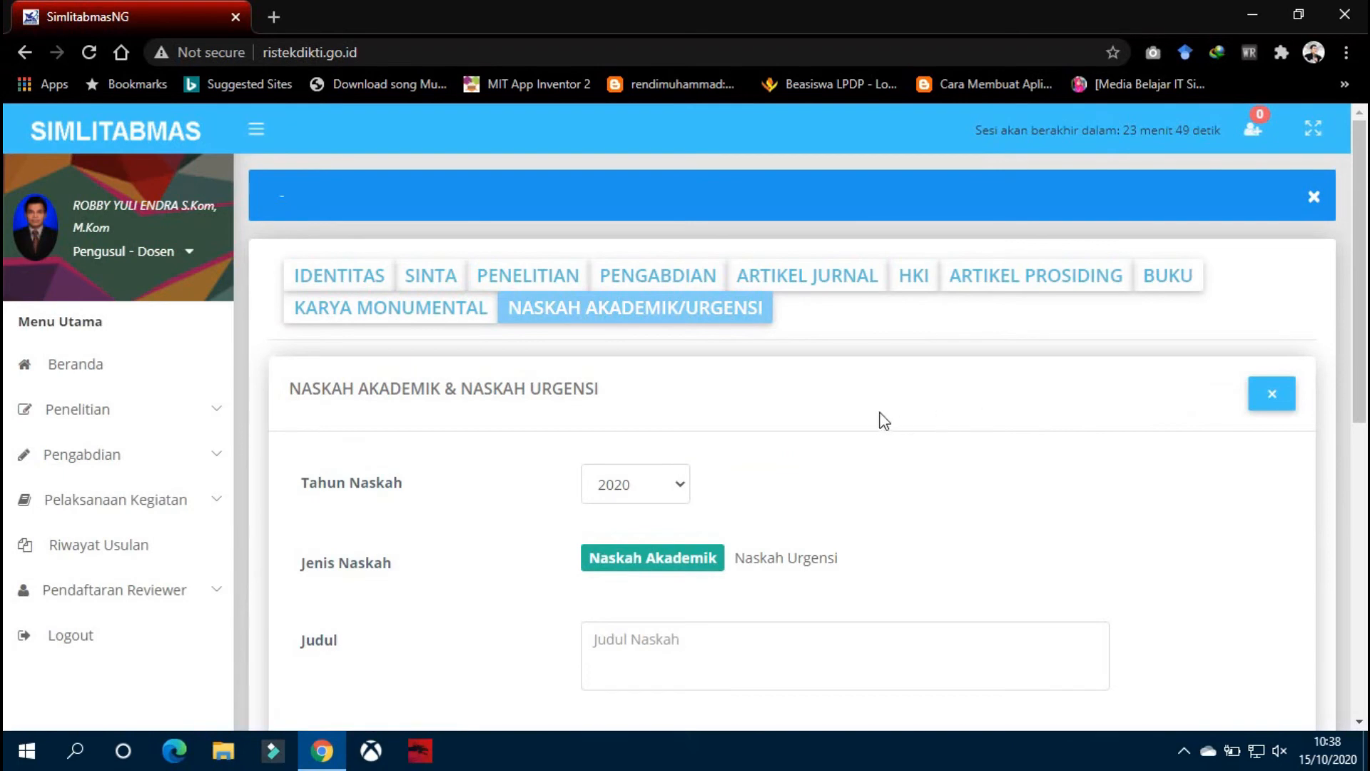
scroll(881, 419, "down", 1)
left_click(674, 389)
left_click(673, 414)
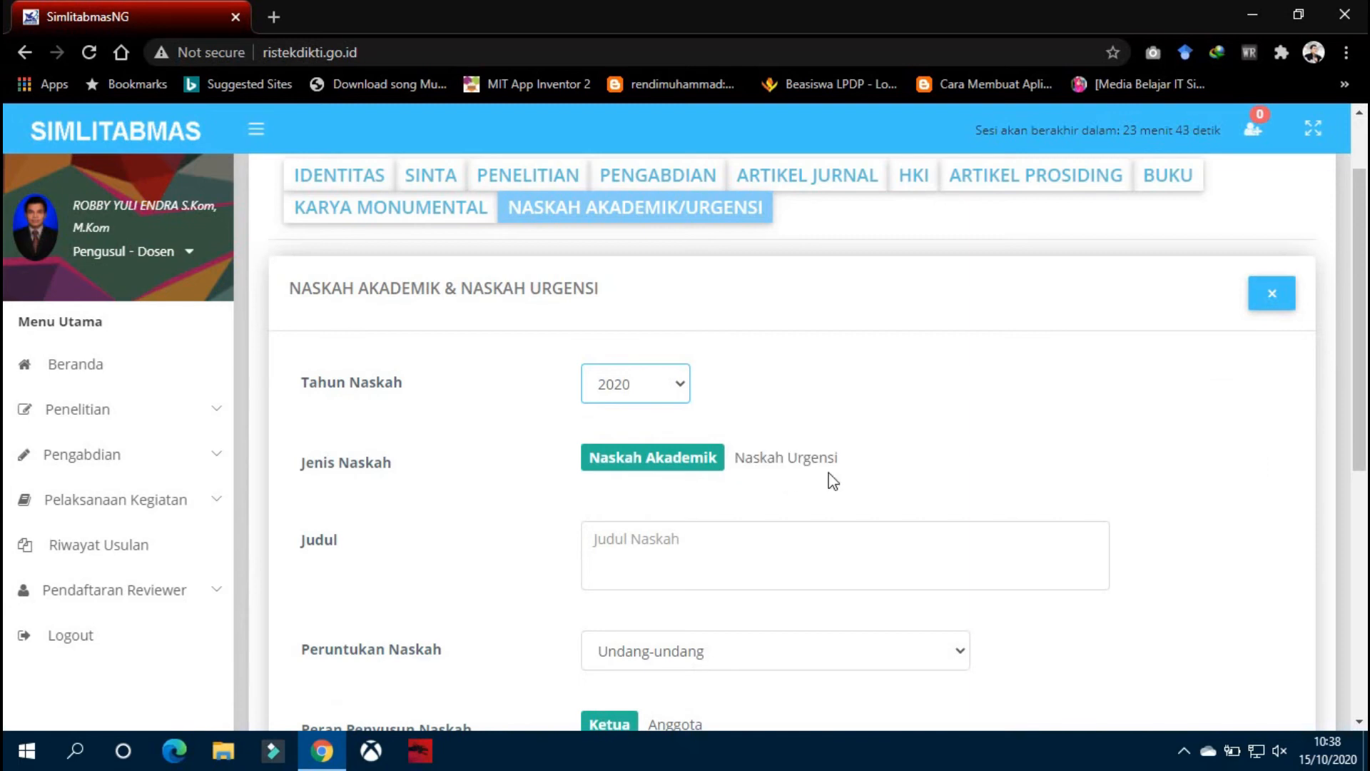
scroll(825, 474, "down", 1)
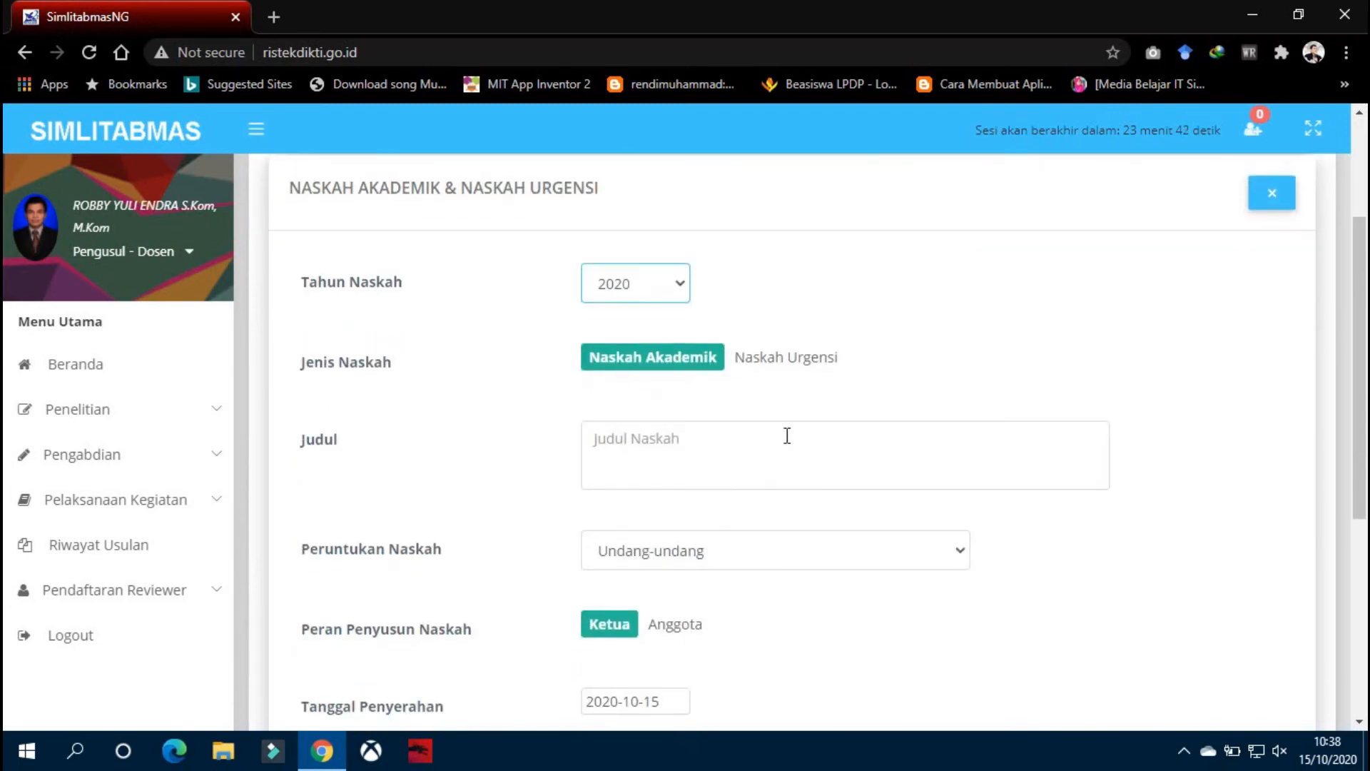
left_click(674, 448)
scroll(675, 449, "down", 1)
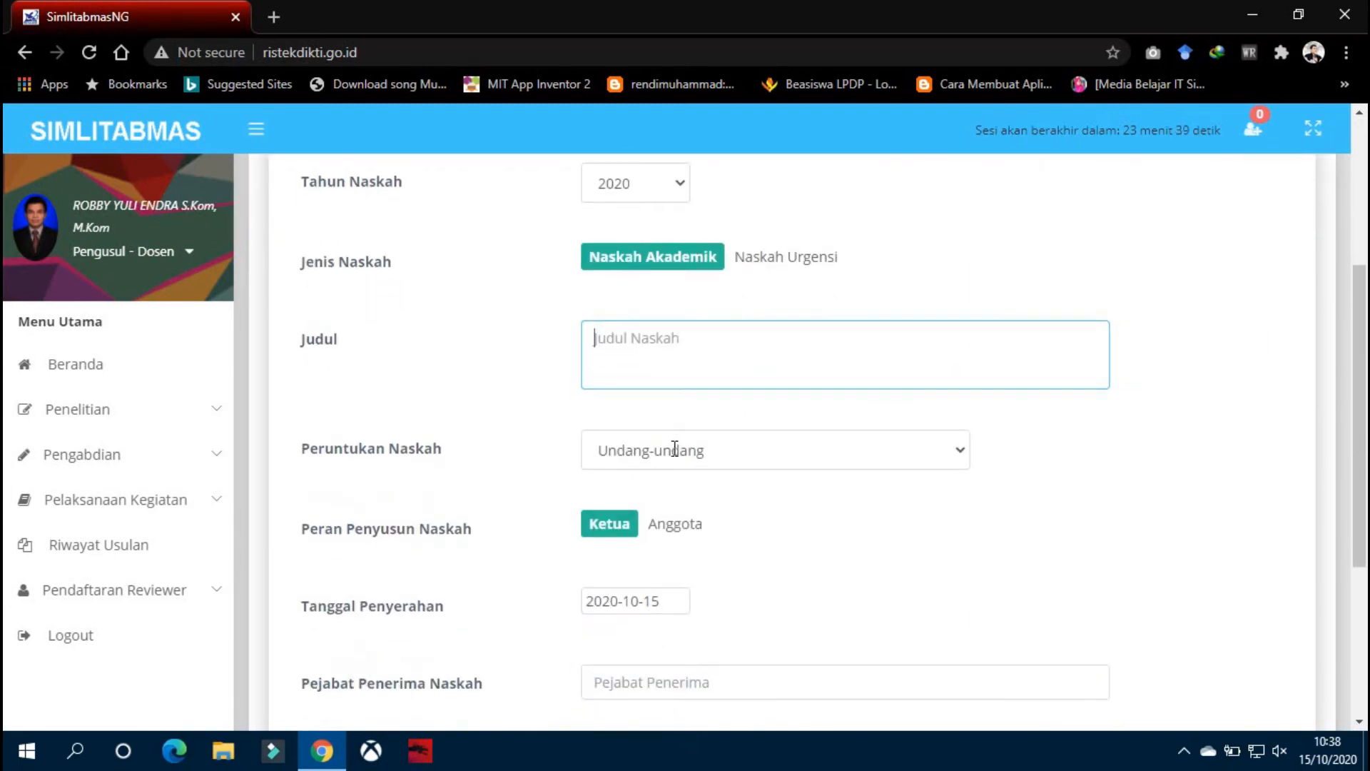
Examine the Peruntukan Naskah options and the remaining manuscript fields down to the file upload, and return to the manuscript list.
left_click(869, 460)
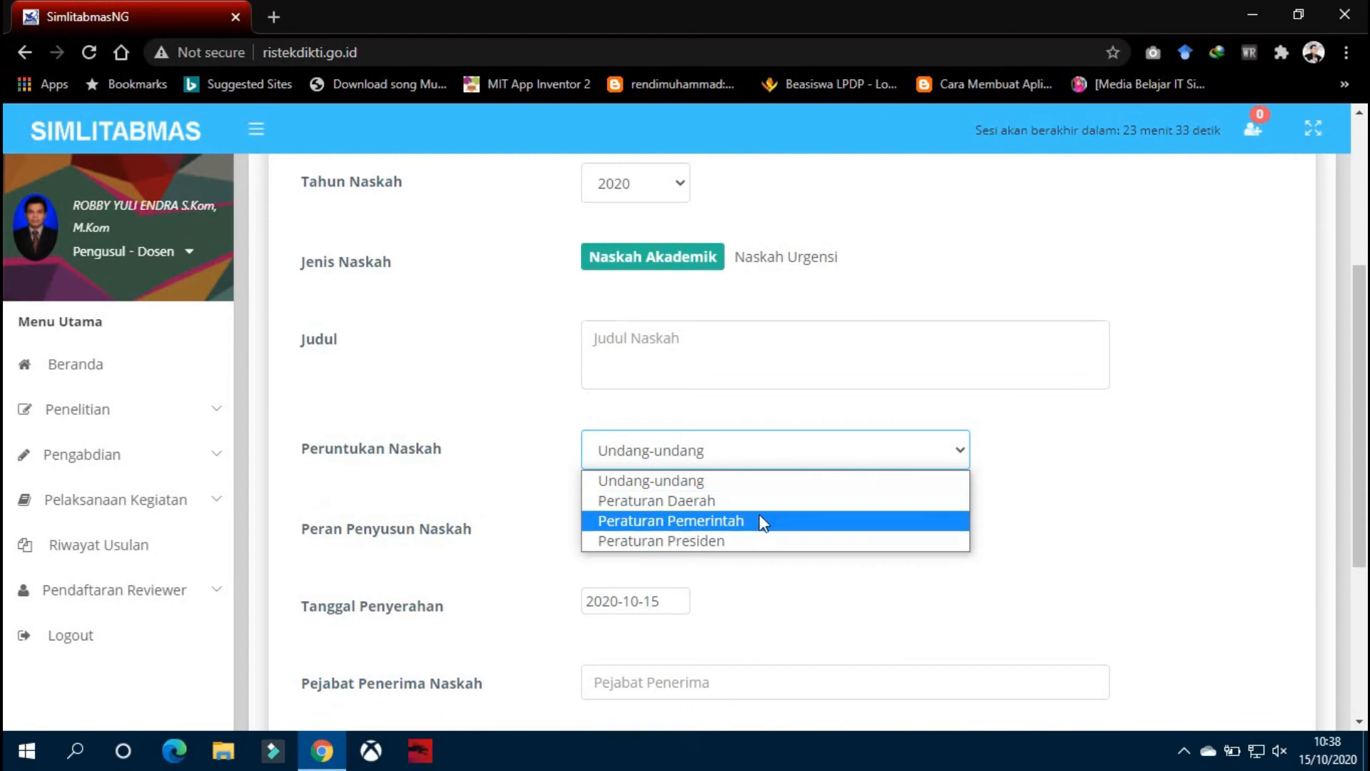
left_click(1072, 528)
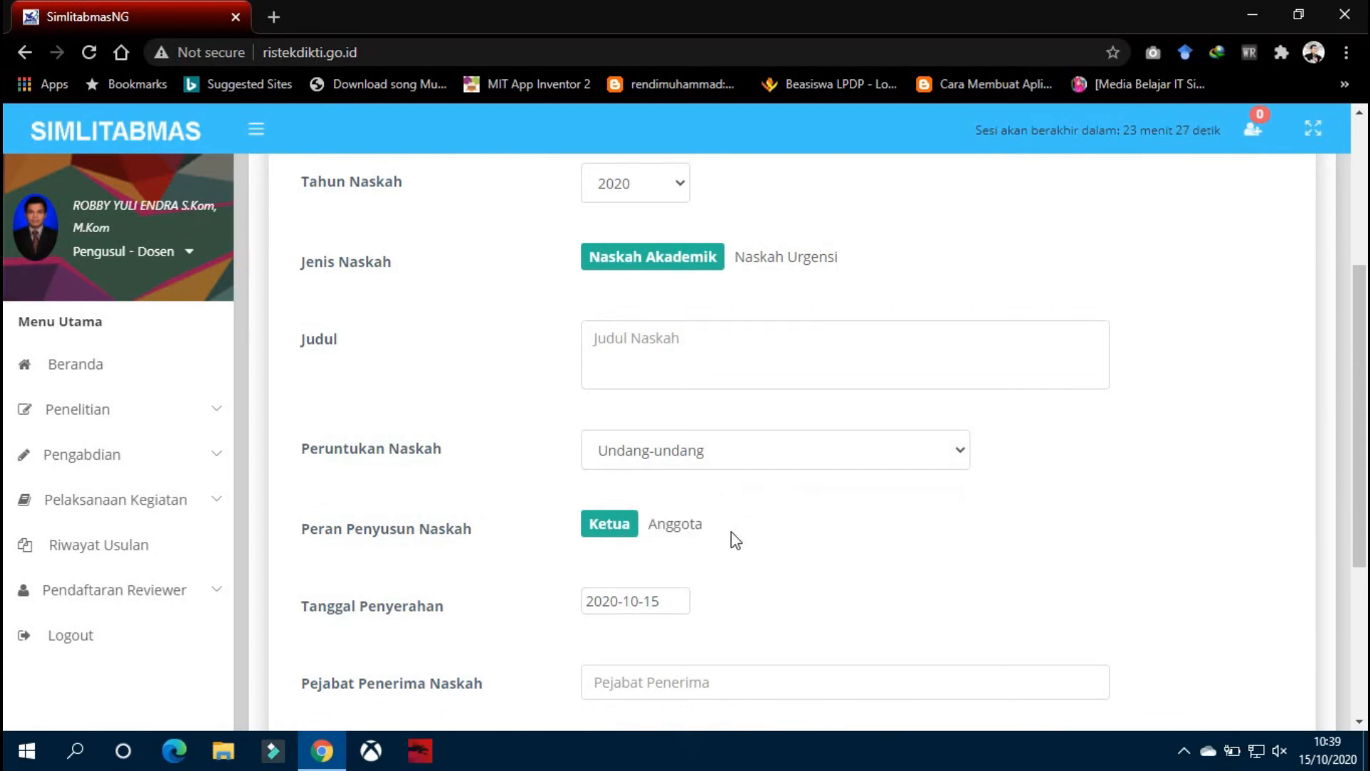
scroll(692, 549, "down", 2)
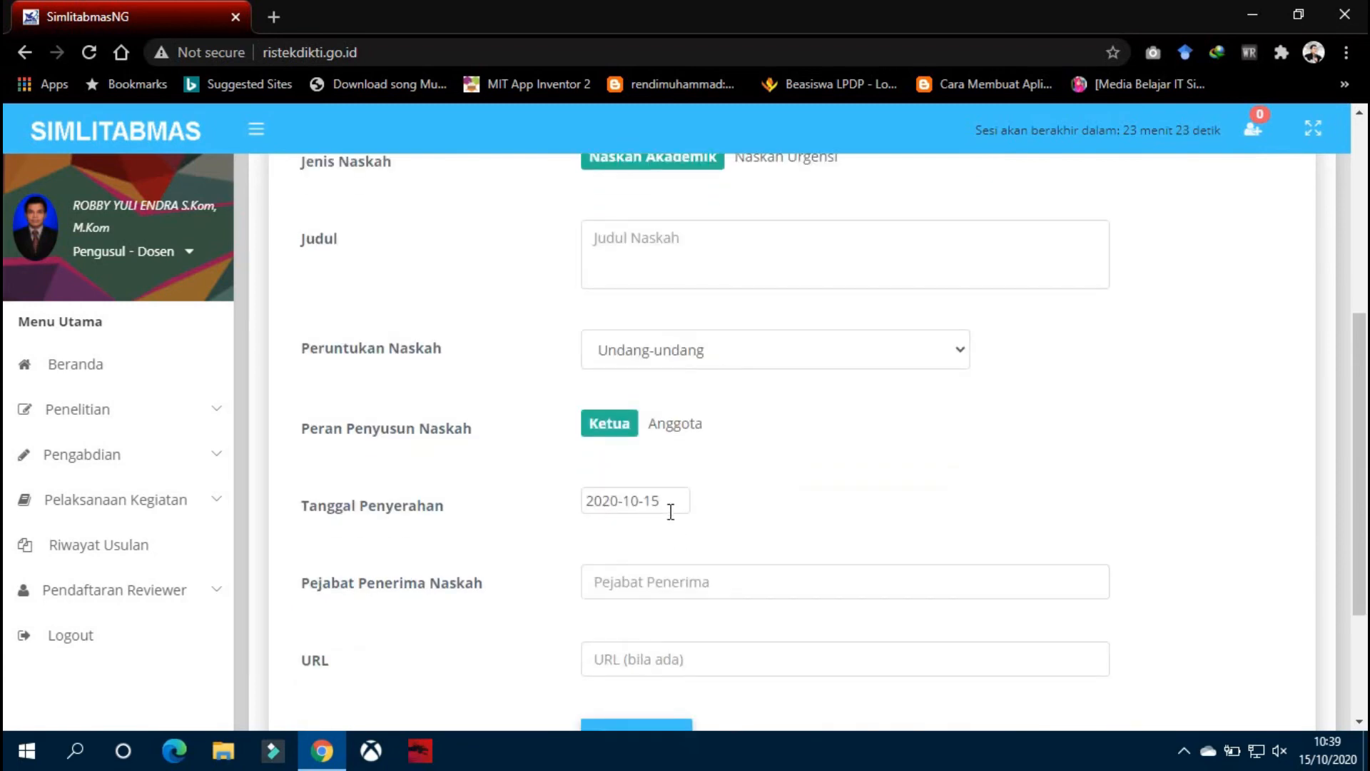
scroll(670, 511, "down", 1)
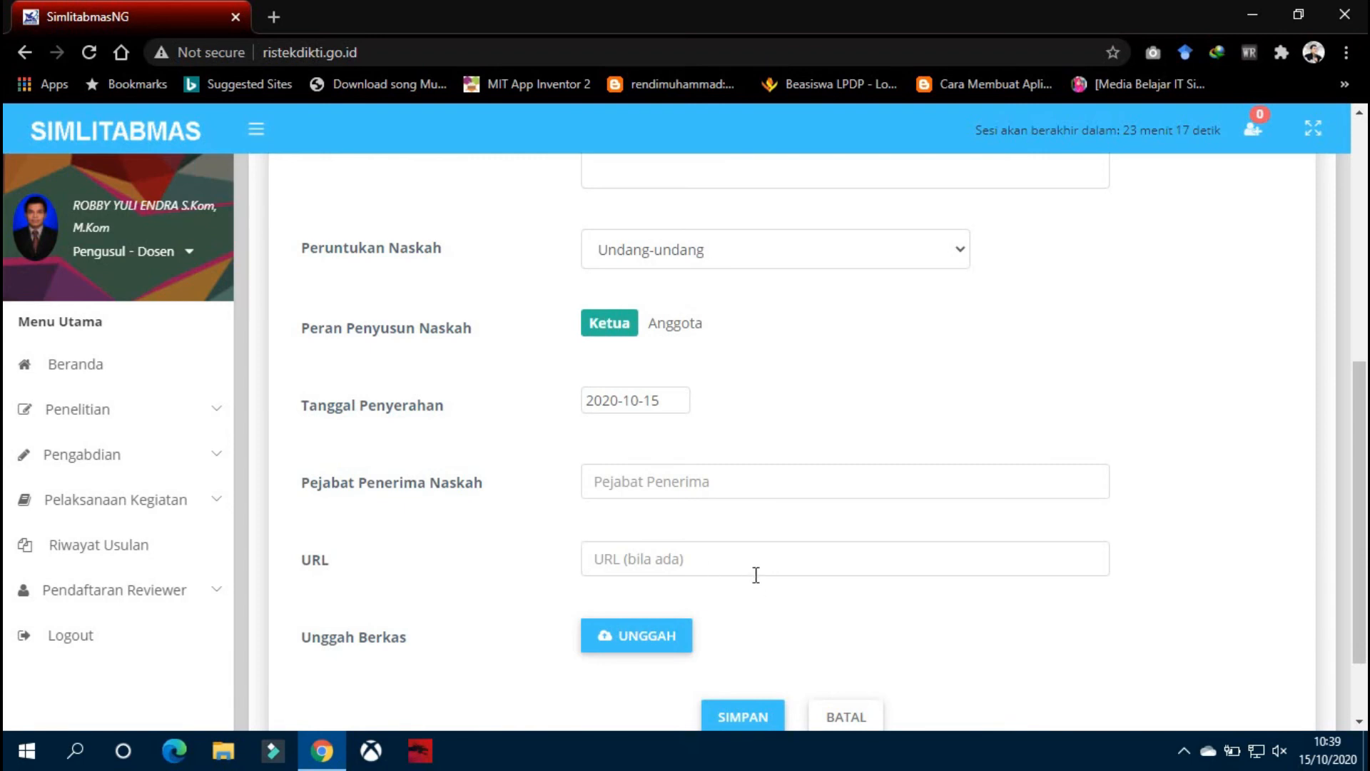
scroll(759, 573, "down", 1)
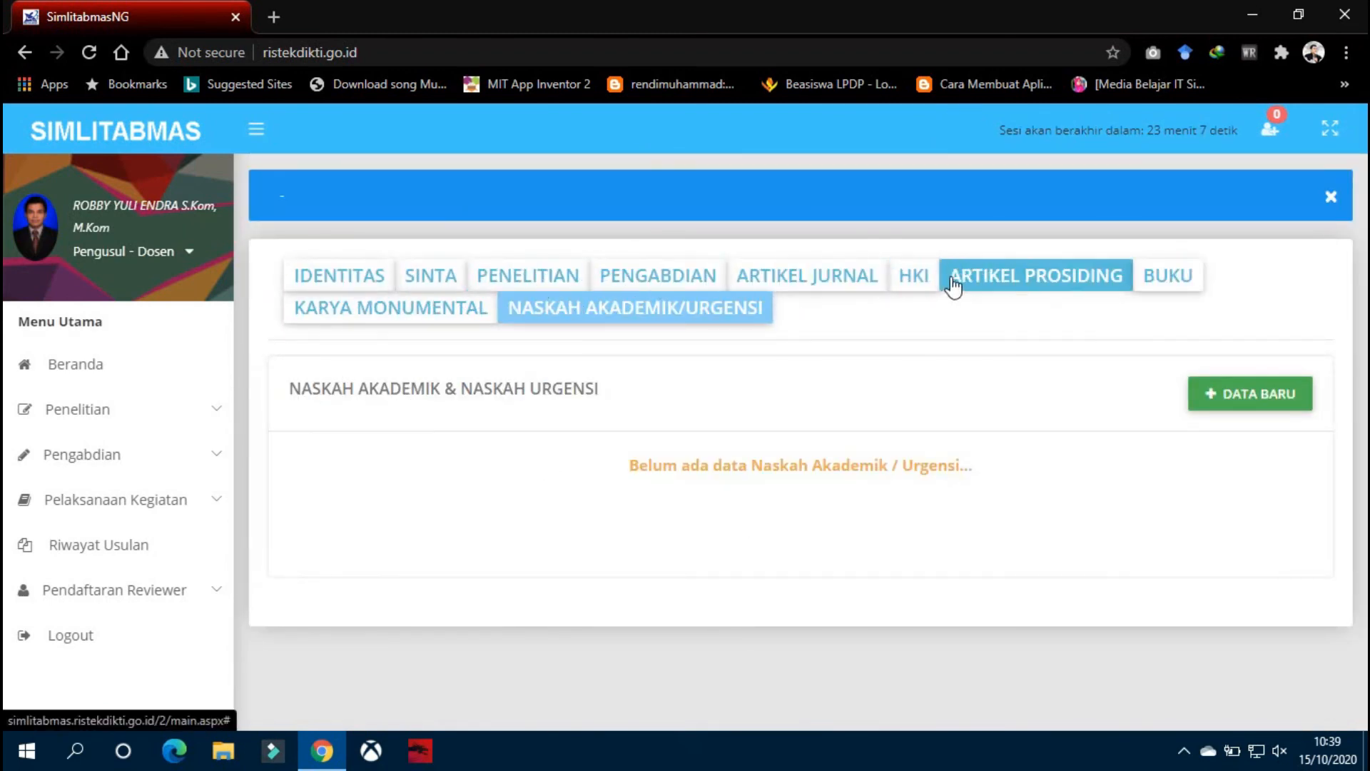
left_click(610, 311)
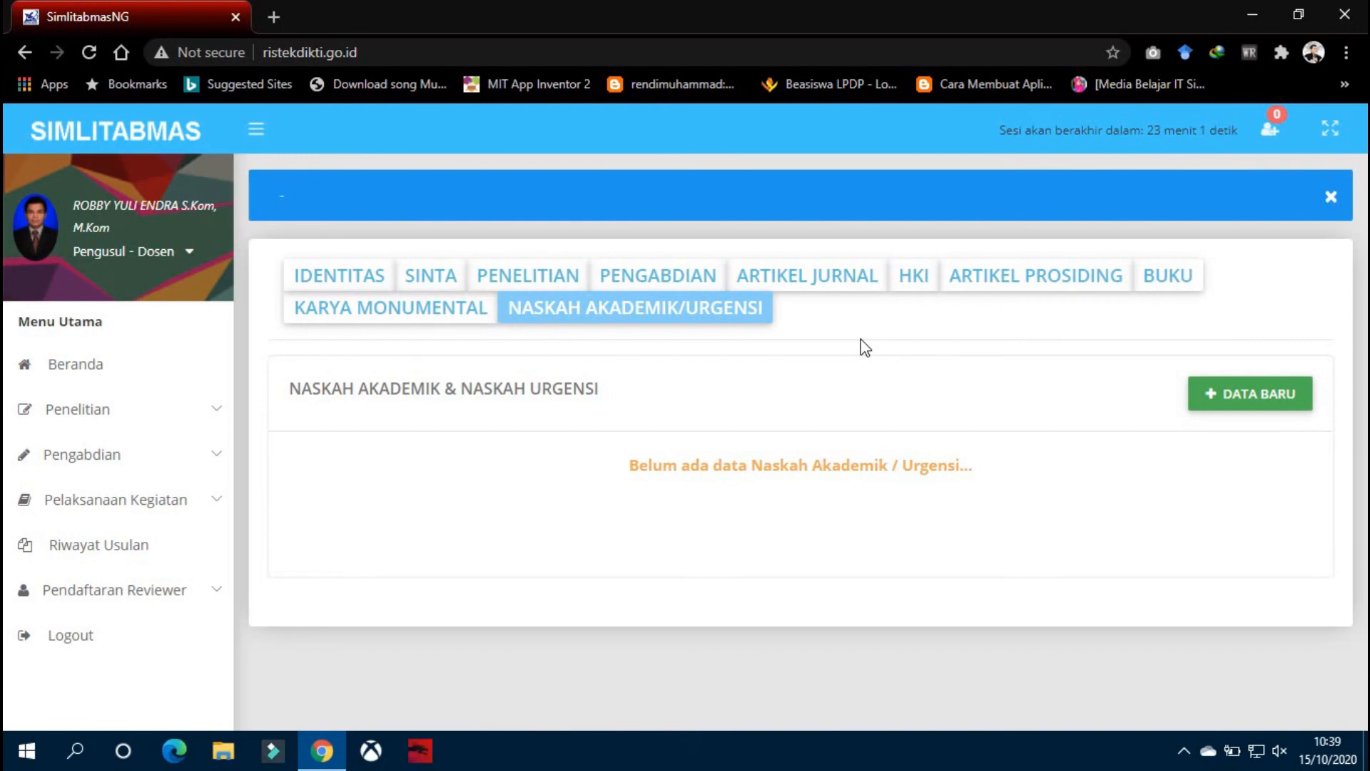
Open the new research proposal page, check the general requirements and continue with proposal year 2020 and implementation year 2021.
left_click(159, 427)
left_click(118, 454)
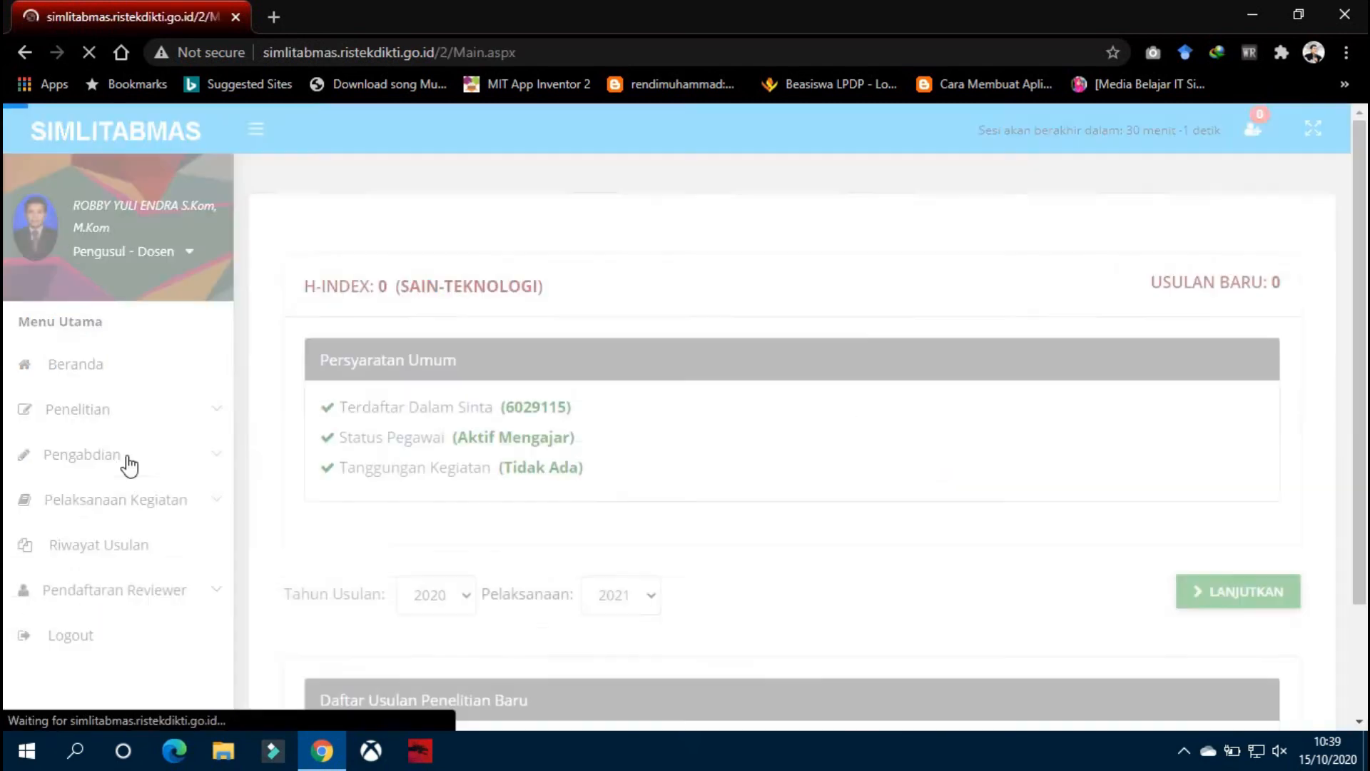
scroll(286, 439, "down", 2)
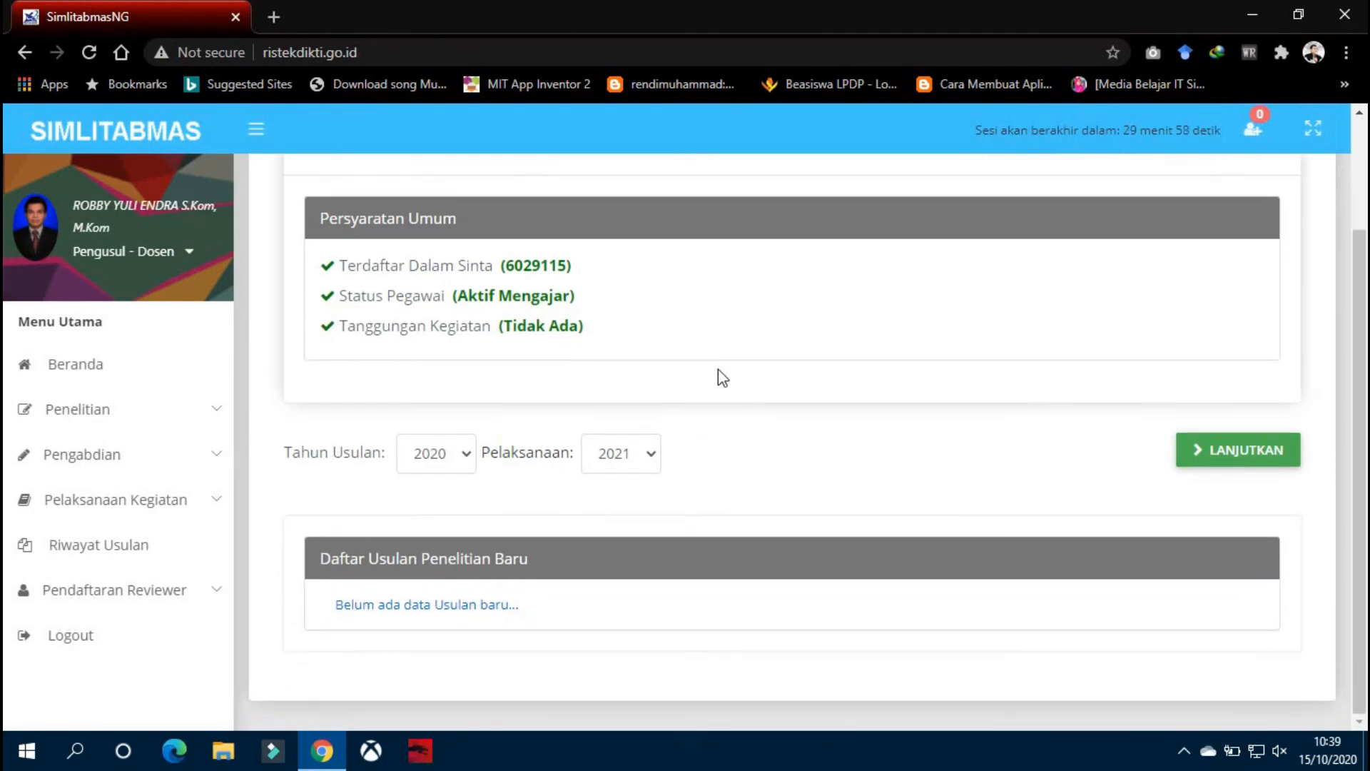
left_click(1217, 466)
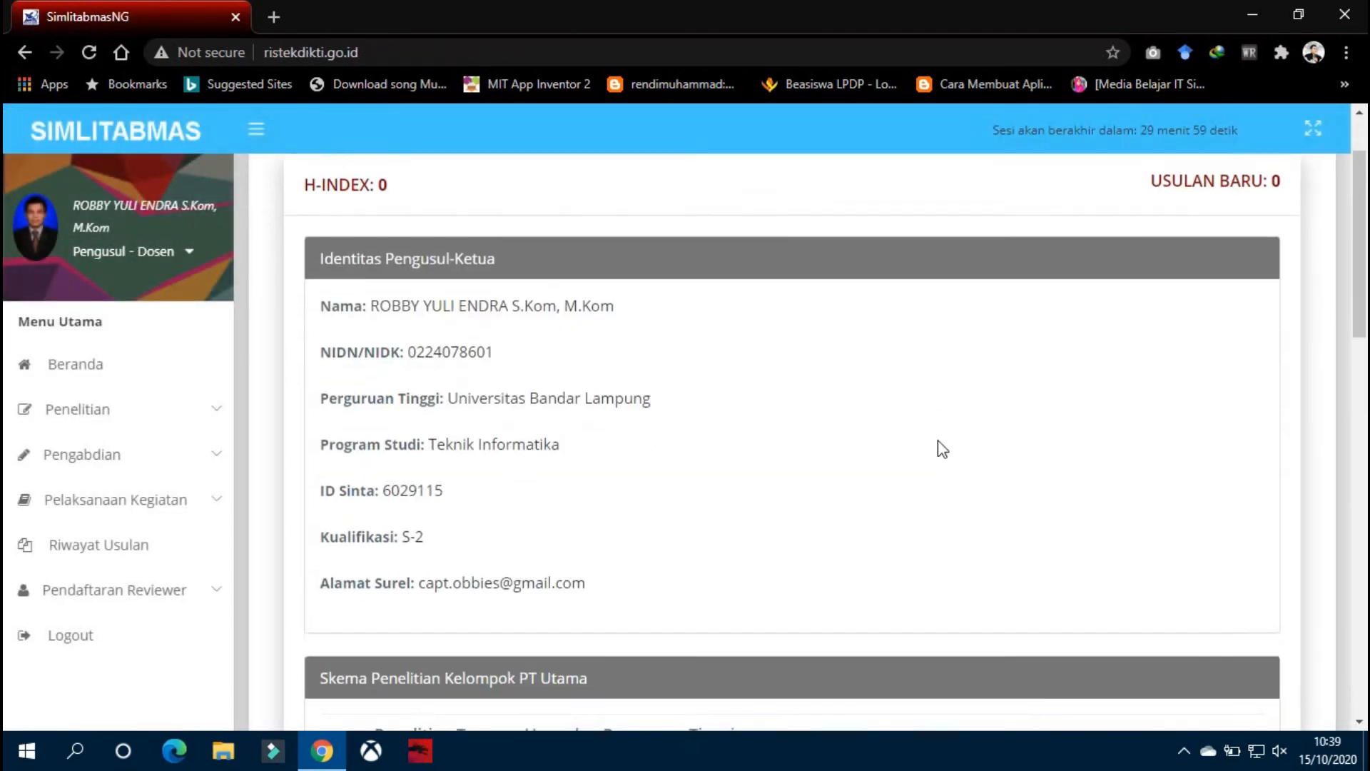
Examine the lead proposer's identity details and the research schemes listed under Skema Penelitian Kelompok PT Utama.
scroll(939, 448, "down", 4)
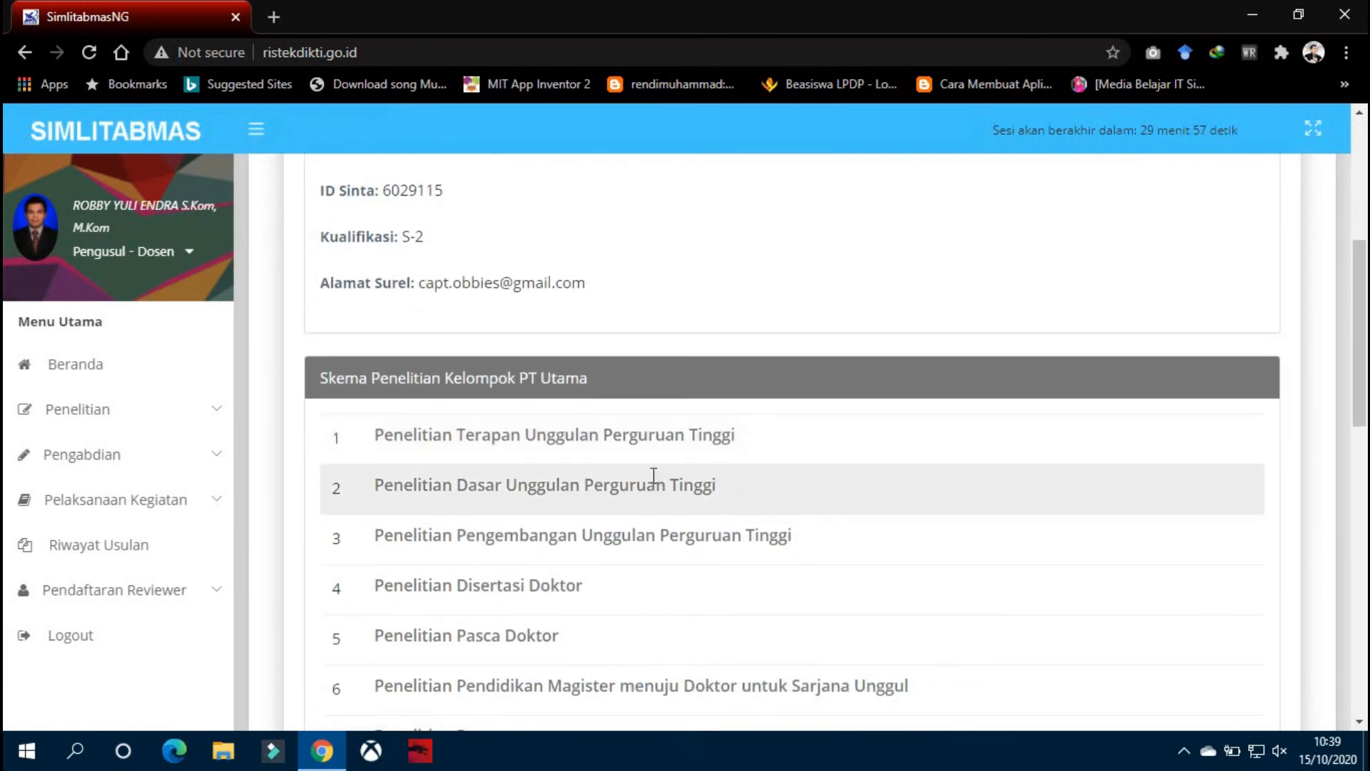
scroll(631, 459, "down", 5)
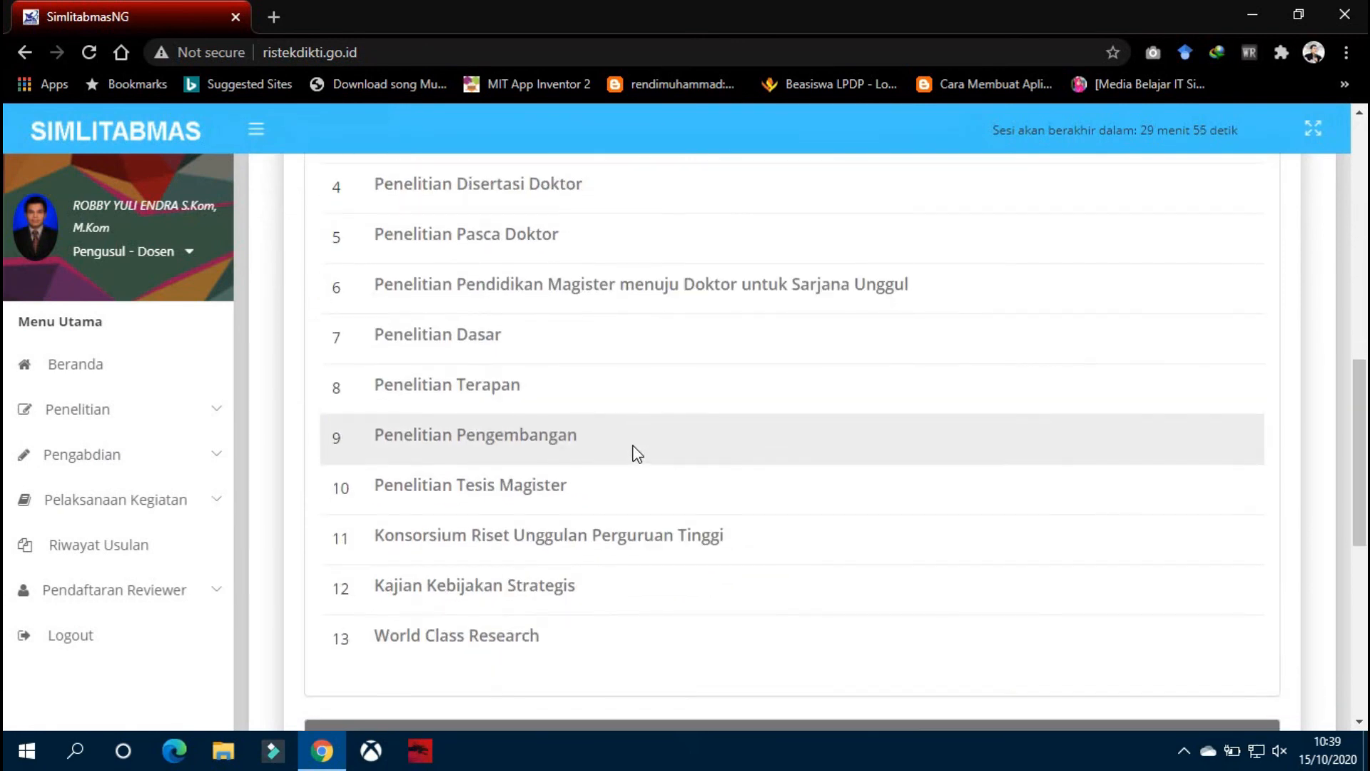
scroll(633, 453, "up", 3)
scroll(638, 453, "up", 1)
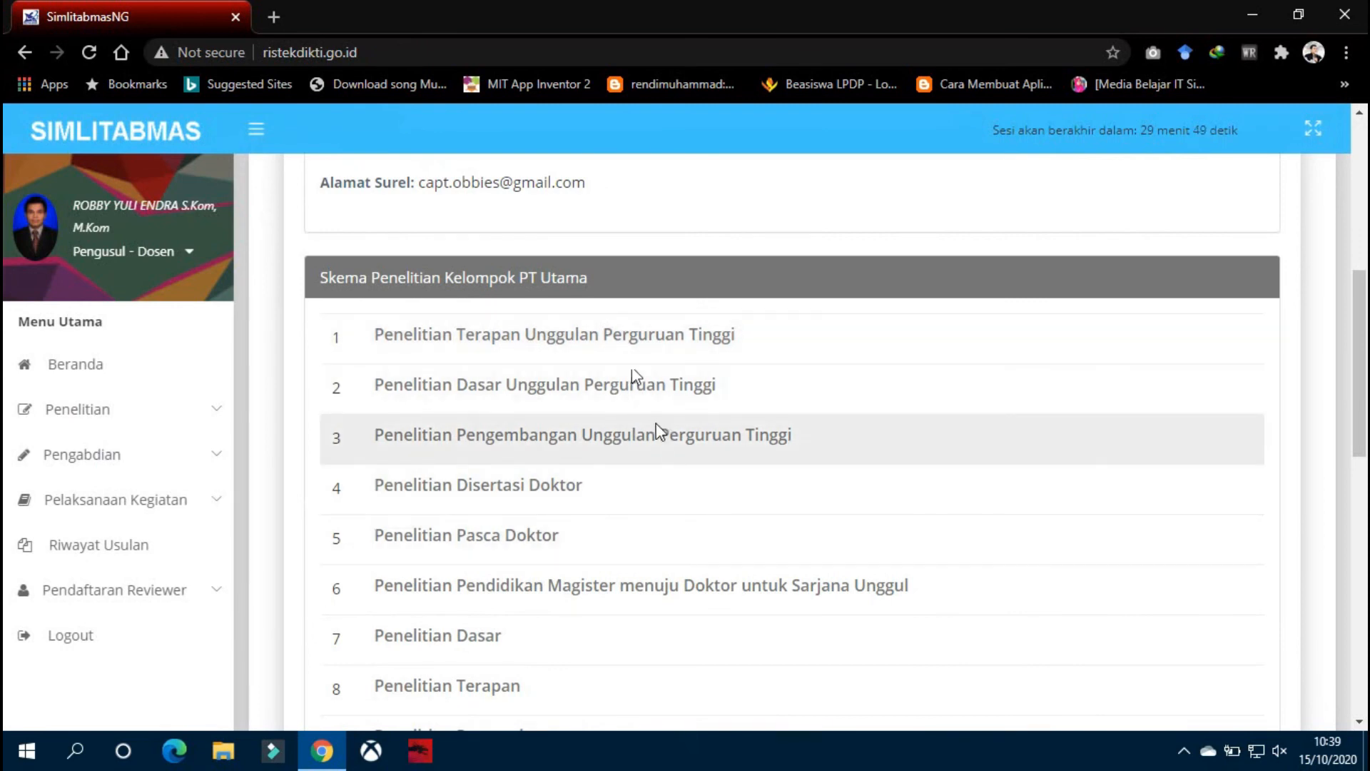
scroll(655, 424, "up", 1)
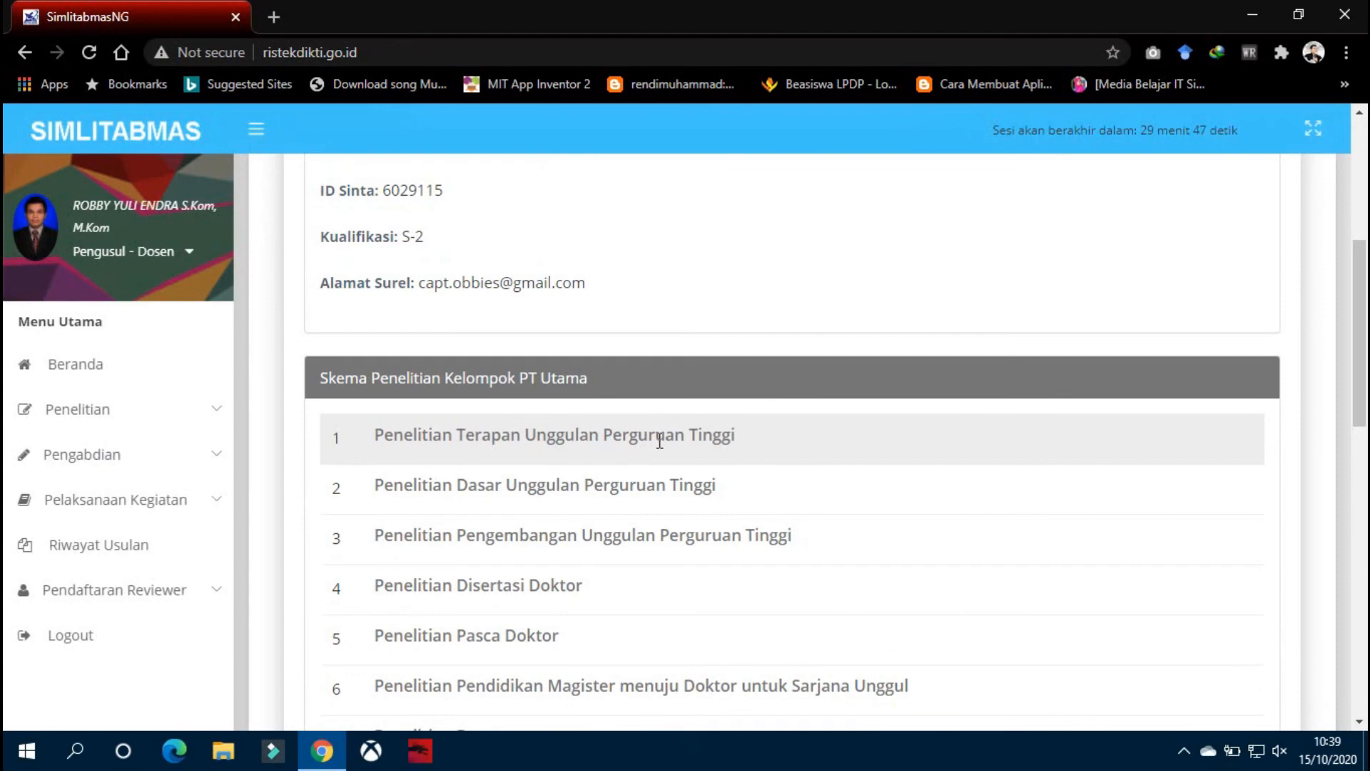
scroll(659, 443, "up", 4)
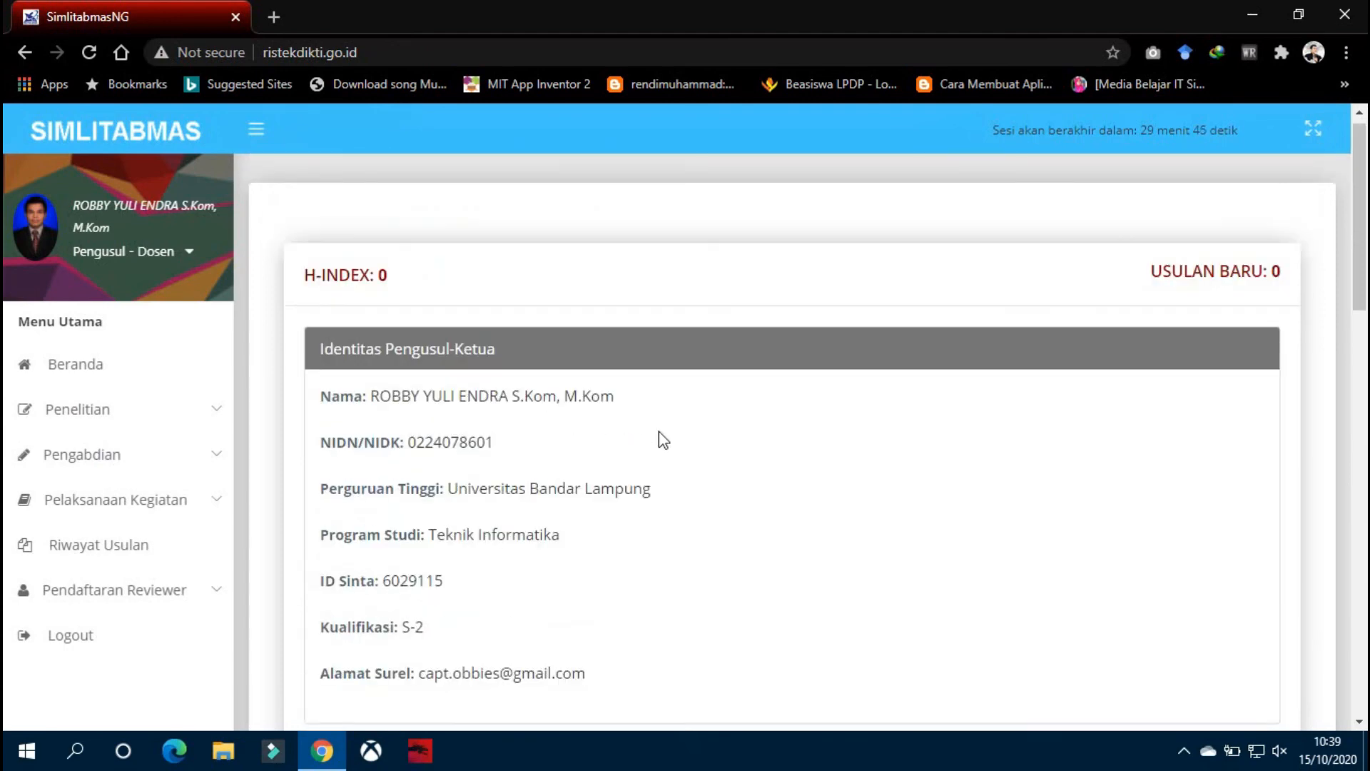
scroll(658, 431, "down", 4)
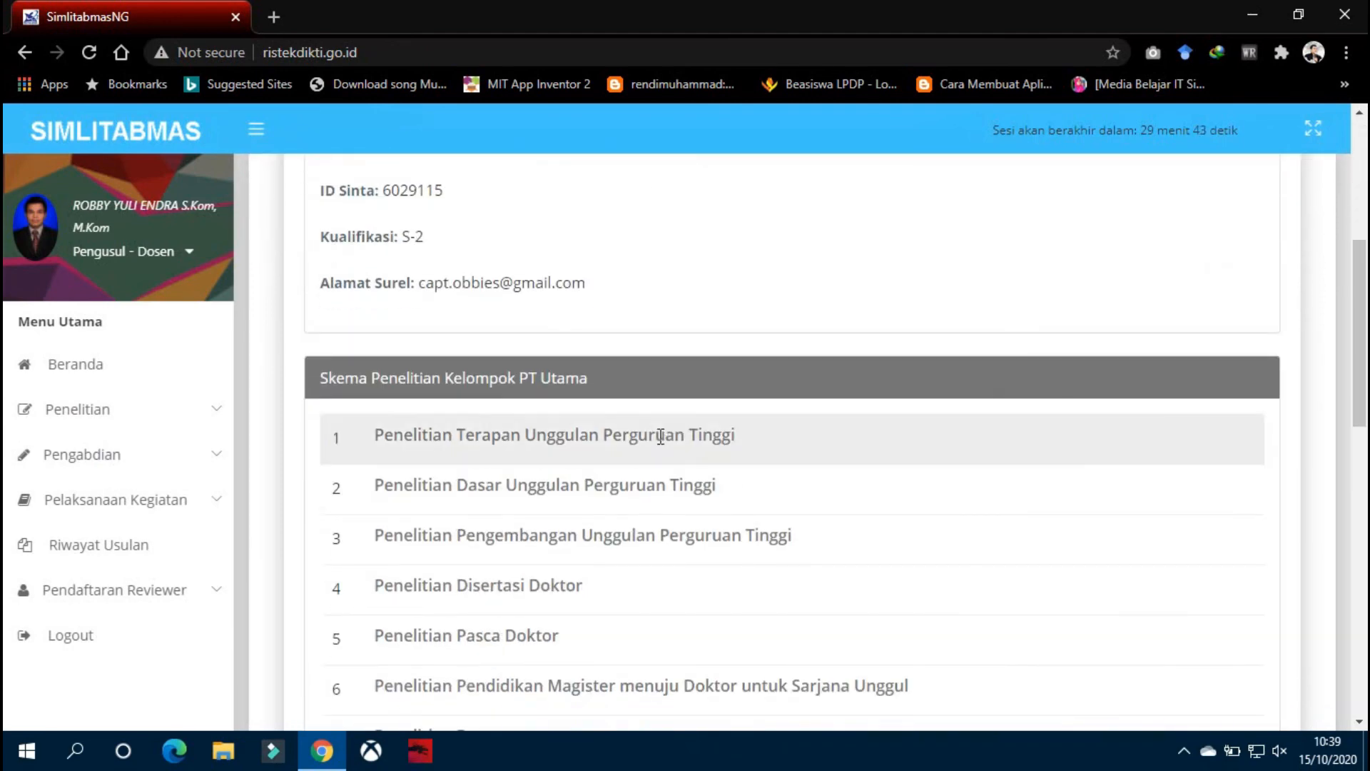
scroll(658, 447, "down", 1)
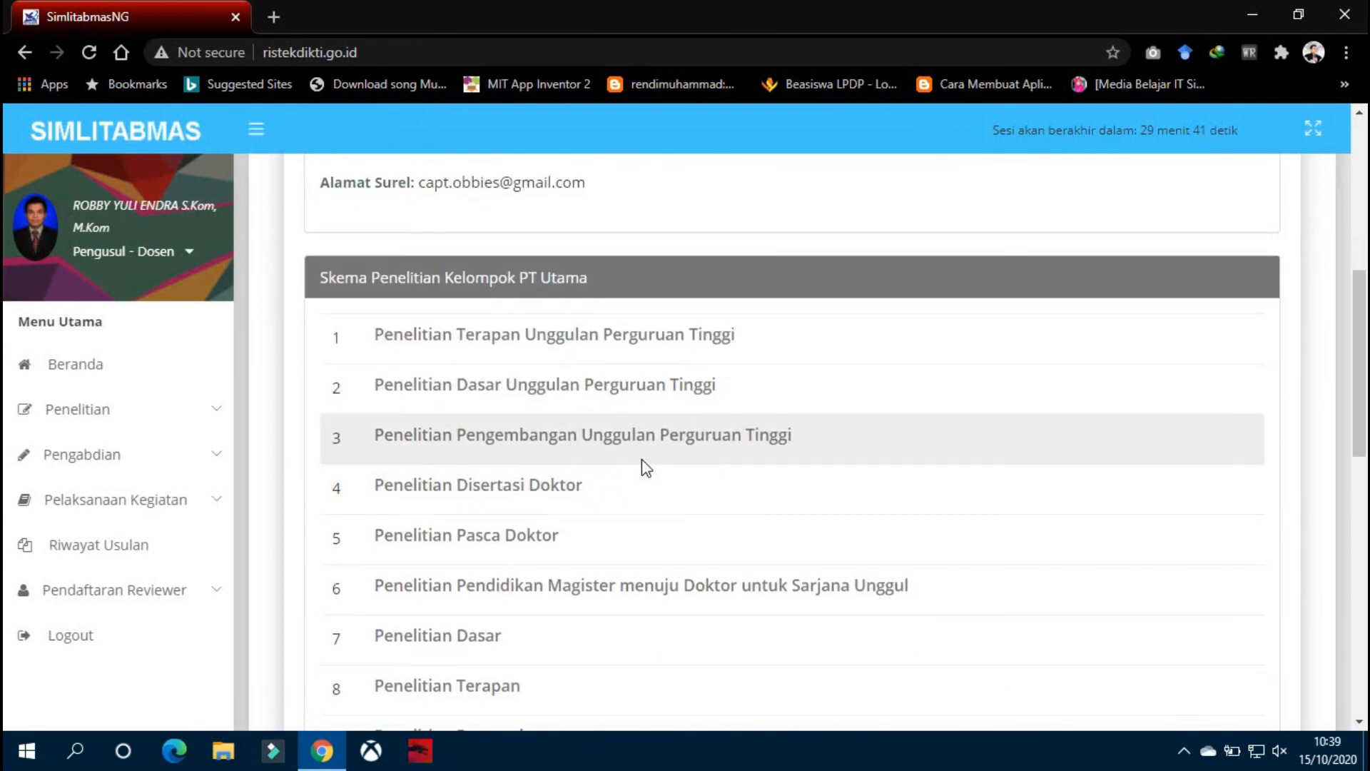